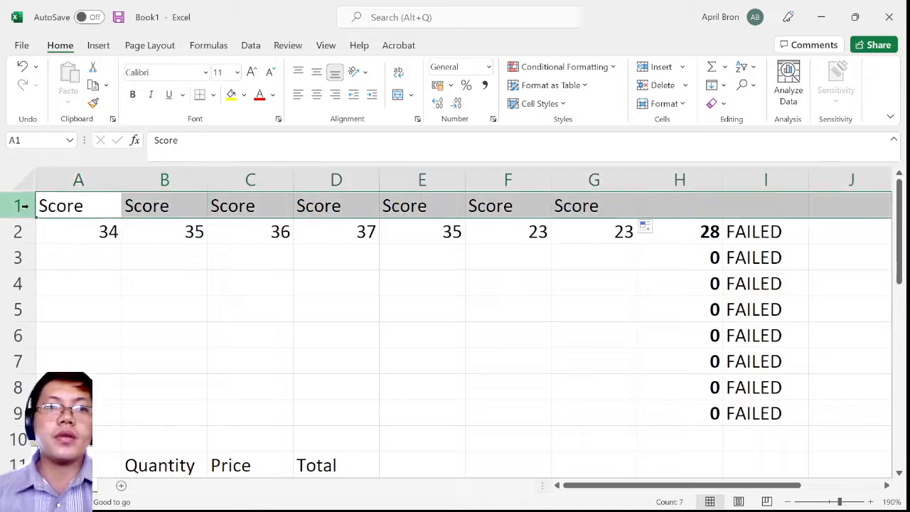
Center the Score headings in row 1 horizontally and vertically within their cells
left_click(316, 95)
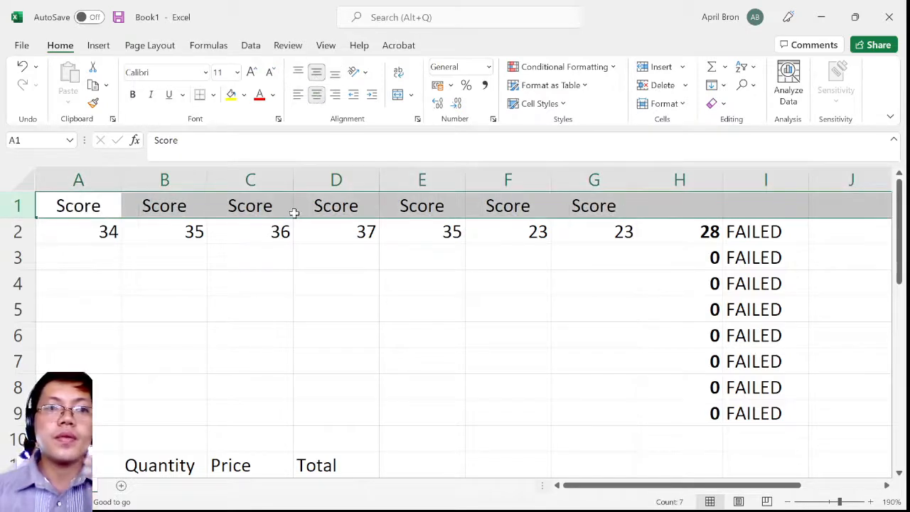
left_click(135, 235)
left_click(107, 235)
left_click(181, 229)
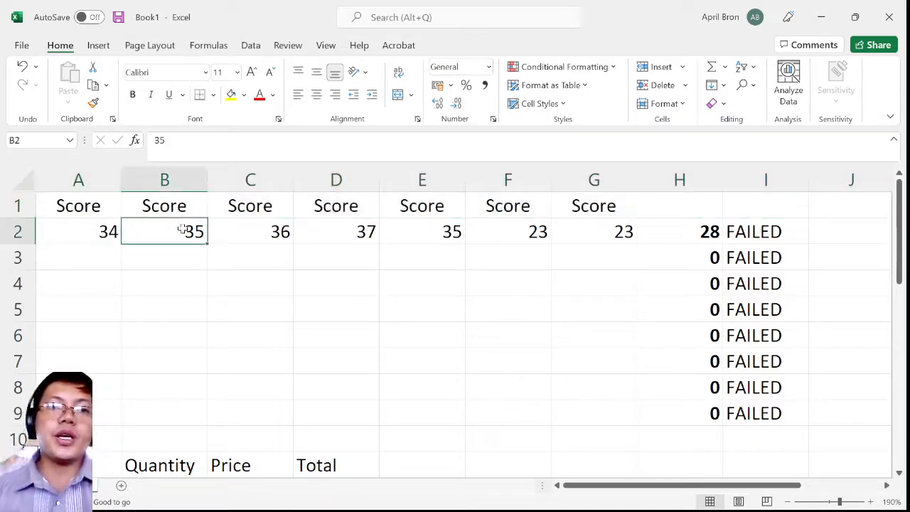
left_click(597, 230)
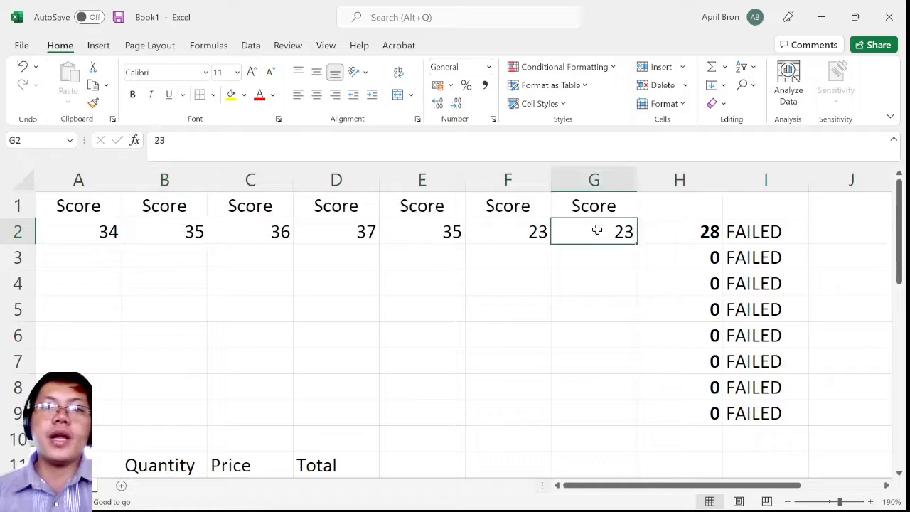
Enter the heading AVERAGE in cell H1, above the bold results beside the last Score column
left_click(691, 203)
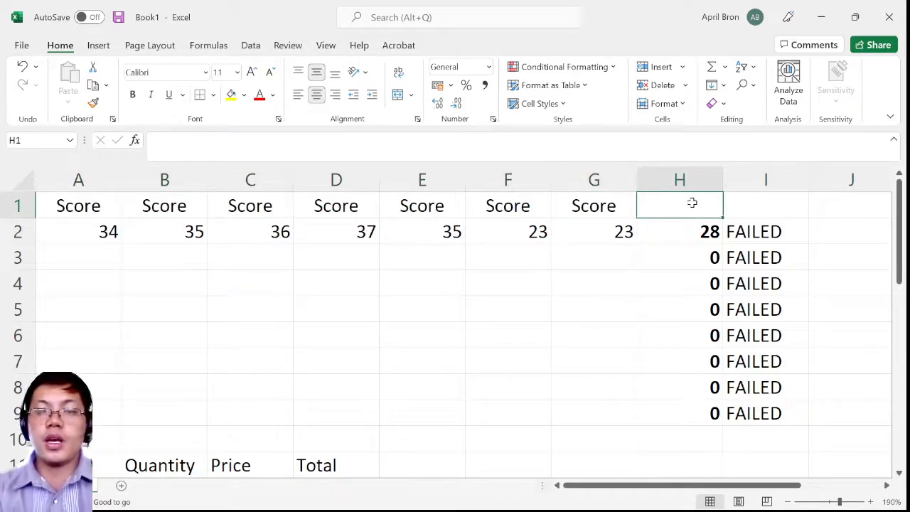
type("TOTAL")
key("BackSpace")
key("BackSpace")
key("BackSpace")
key("BackSpace")
key("BackSpace")
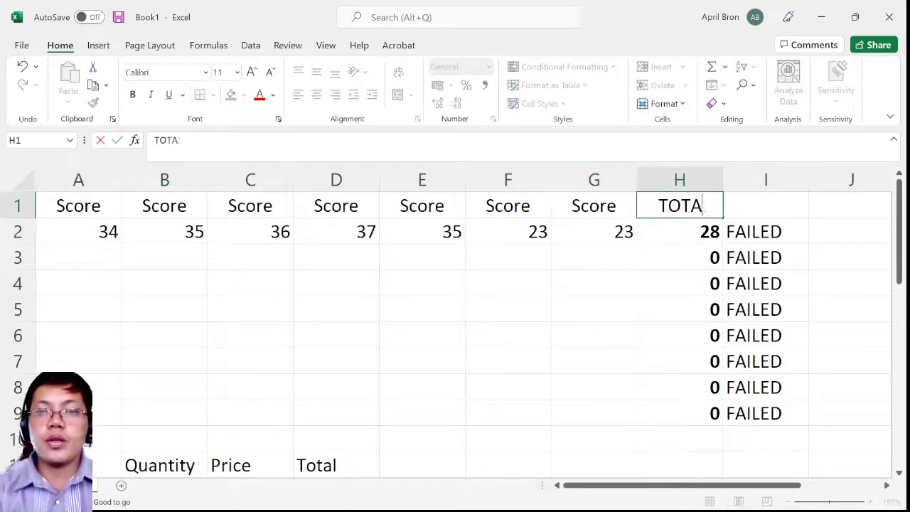
type("AVERAL")
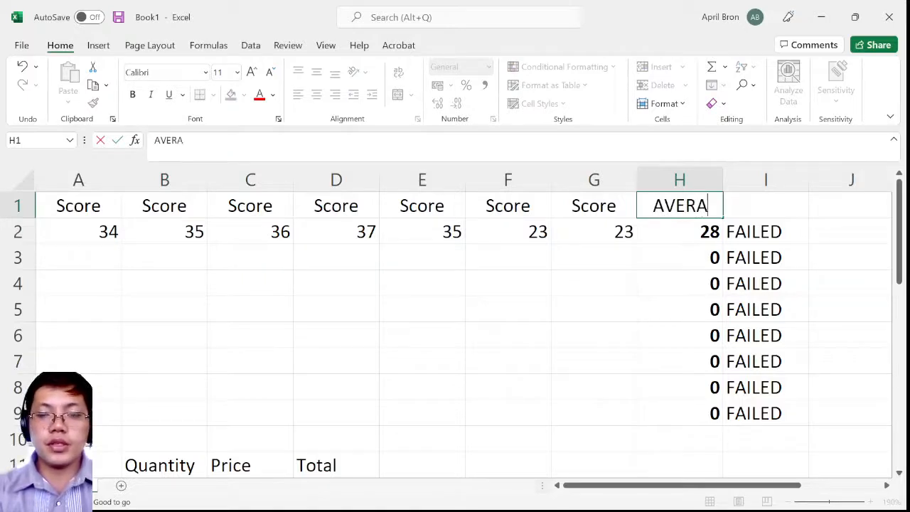
key("BackSpace")
key("BackSpace")
type("AGE")
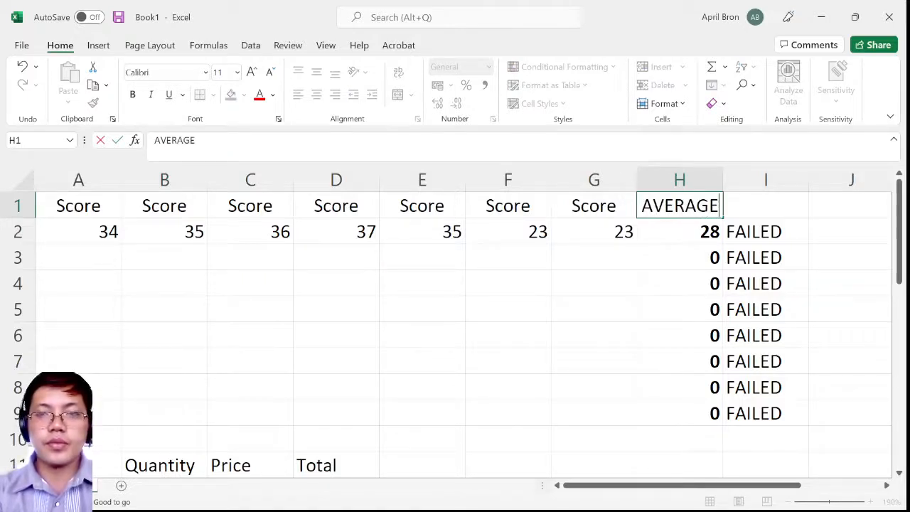
left_click(556, 281)
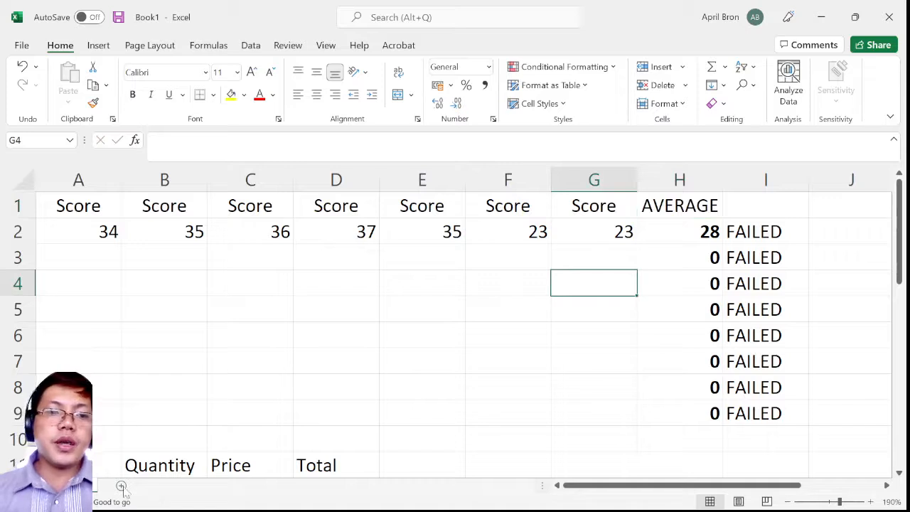
Add a new blank worksheet to the workbook
left_click(240, 367)
left_click(120, 487)
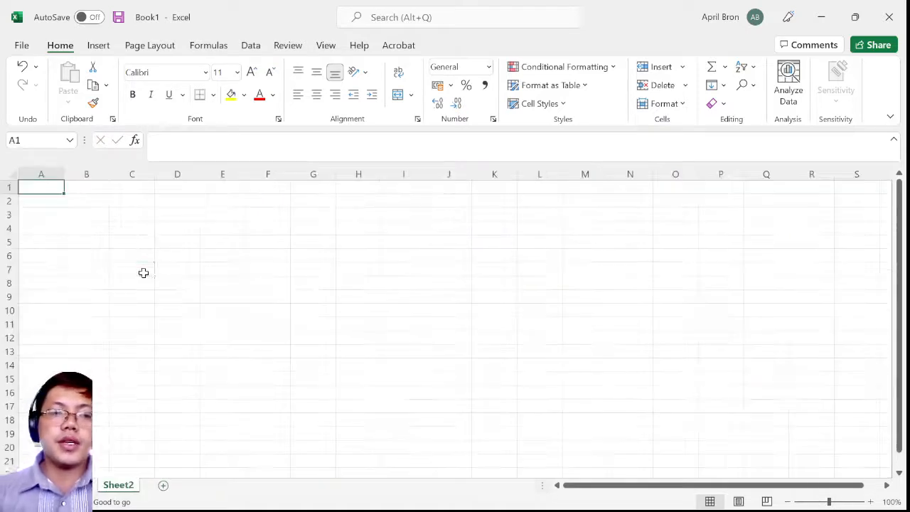
left_click(143, 272)
scroll(114, 230, "up", 15)
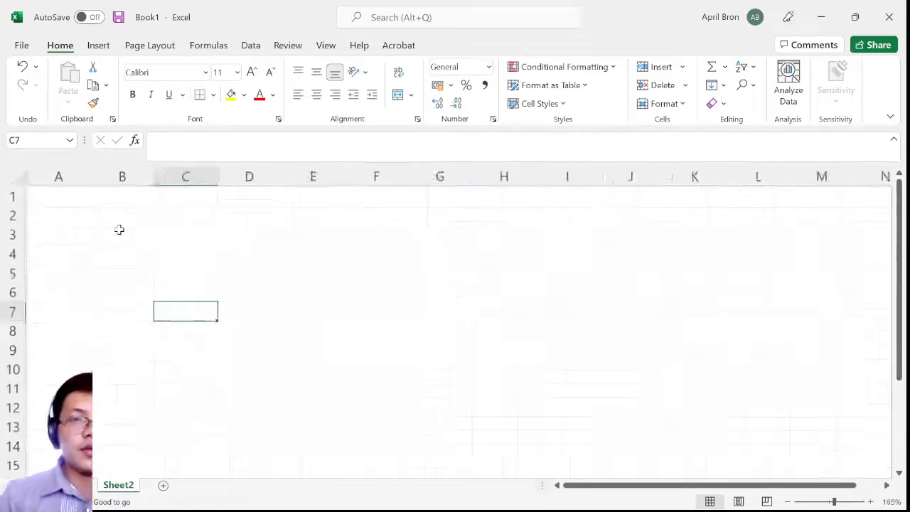
Demonstrate selecting single cells and the vertical range A3:A7 on the new worksheet
left_click(323, 291)
left_click(221, 250)
left_click(258, 245)
left_click(135, 236)
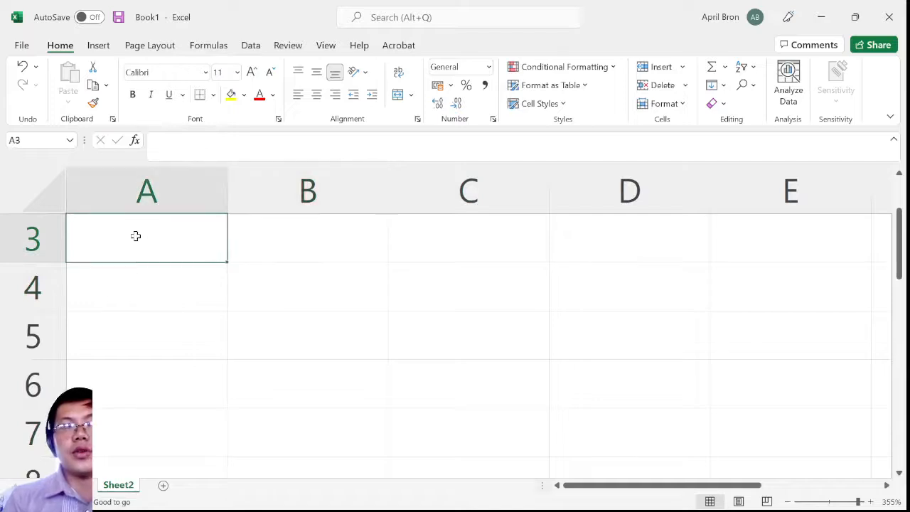
left_click(160, 267, "shift")
left_click_drag(165, 289, 207, 475)
left_click(173, 240)
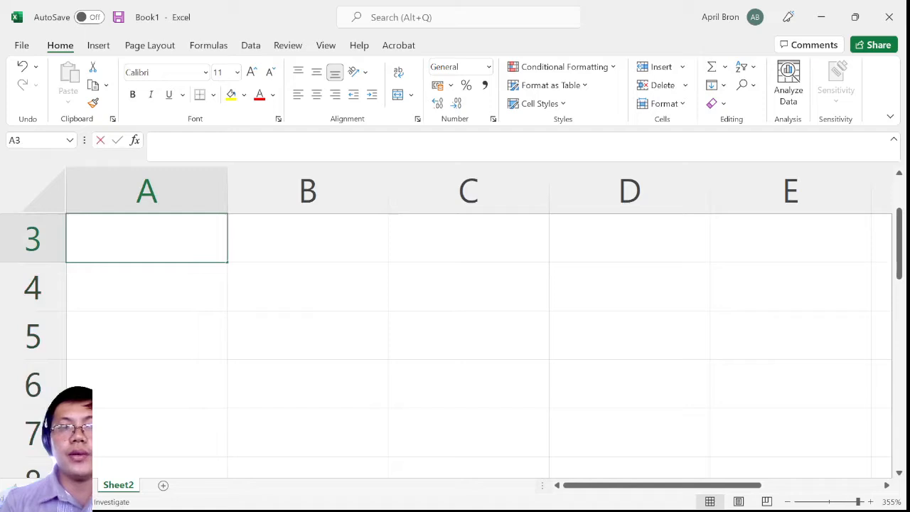
left_click(326, 300)
left_click_drag(189, 259, 182, 388)
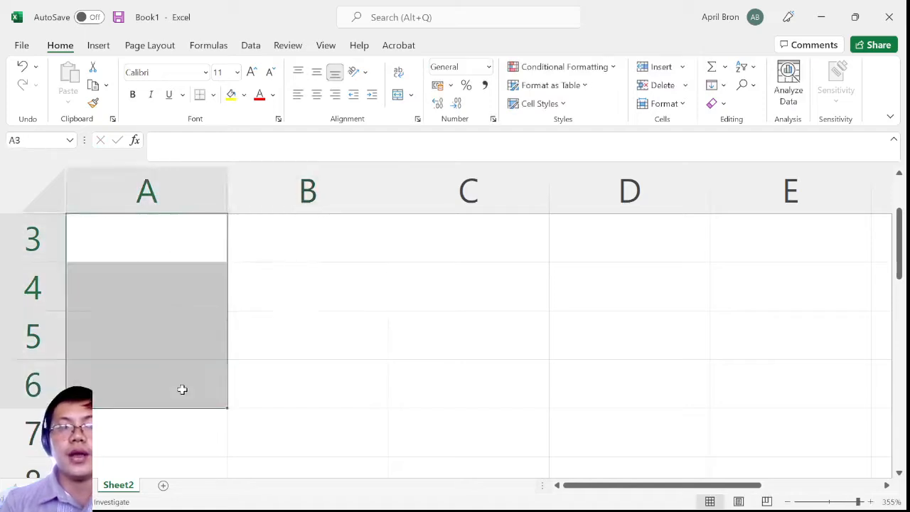
left_click_drag(175, 246, 179, 435)
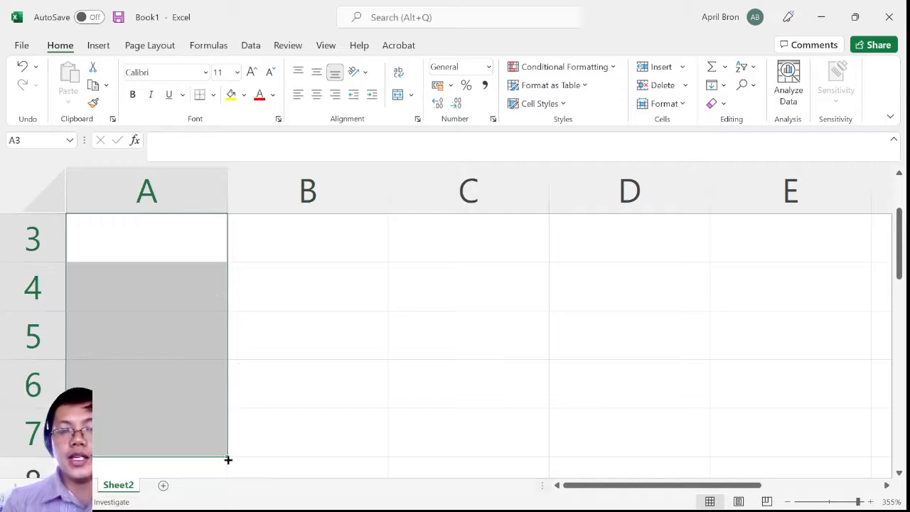
left_click_drag(227, 455, 246, 456)
scroll(214, 461, "up", 3, "ctrl")
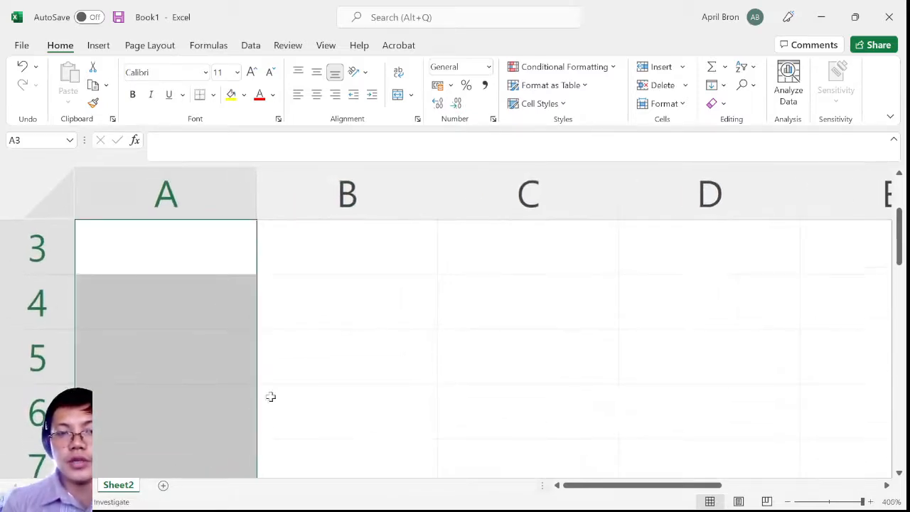
scroll(189, 329, "down", 3)
scroll(192, 307, "up", 4)
Show how the address of cell A1 is formed by selecting the cell, all of column A and all of row 1
left_click(196, 269)
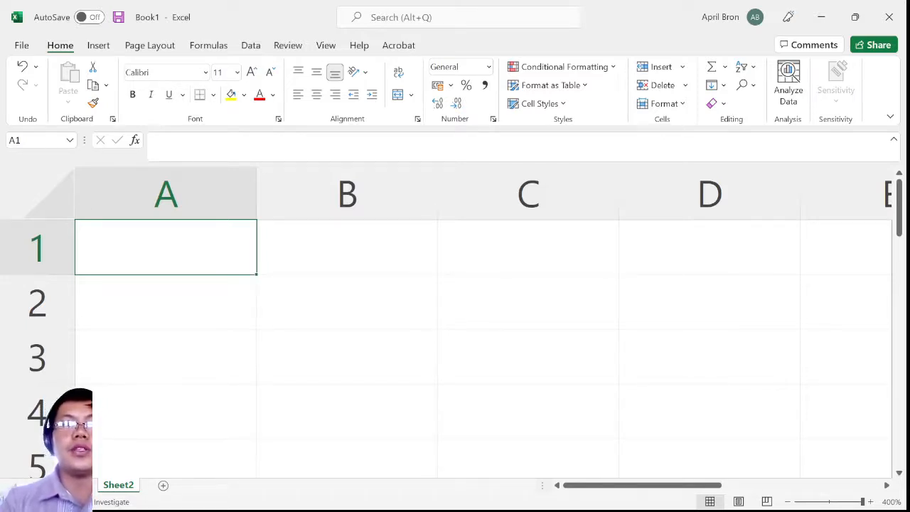
left_click(14, 141)
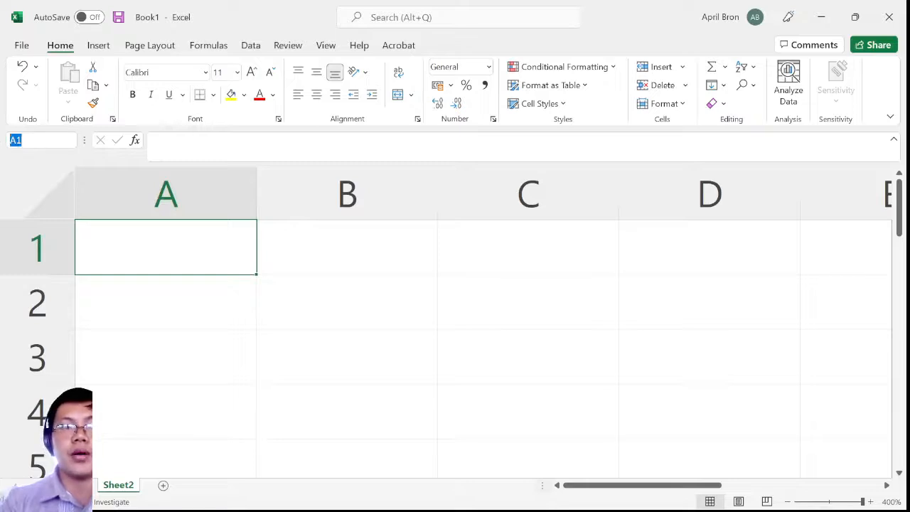
left_click(166, 191)
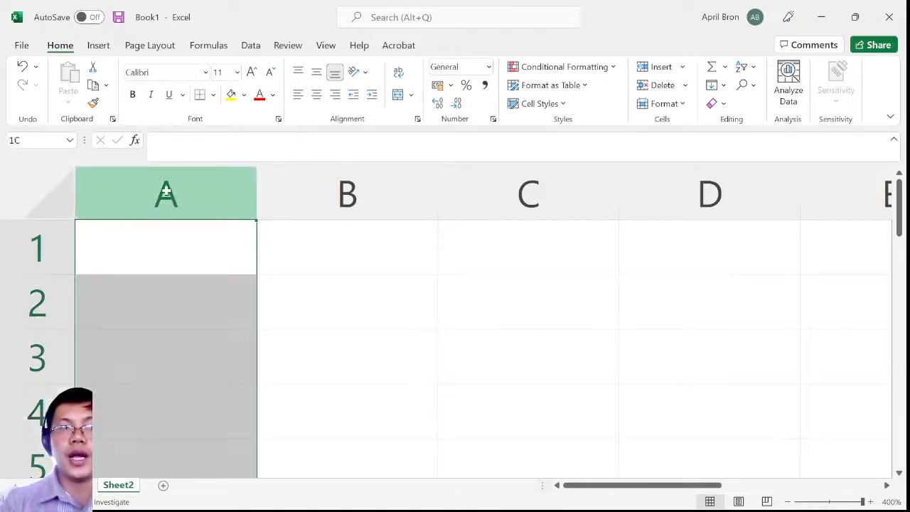
left_click(18, 242)
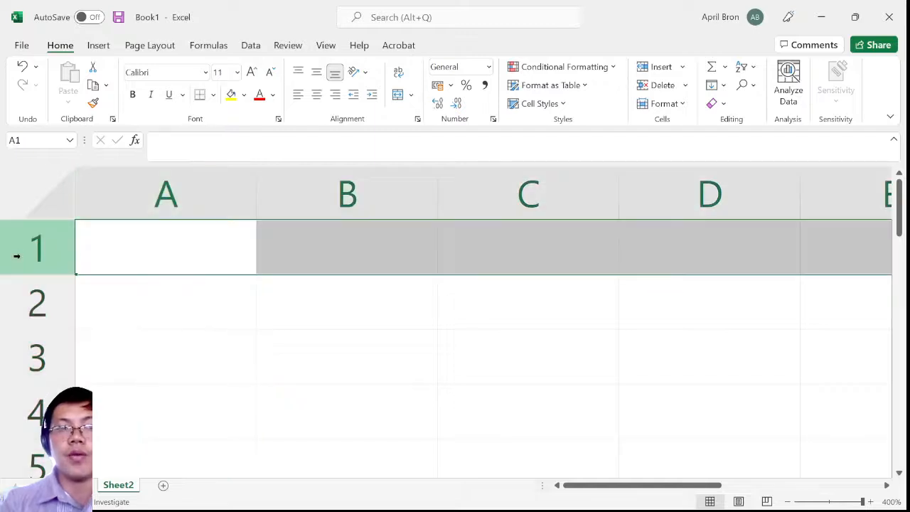
left_click(199, 215)
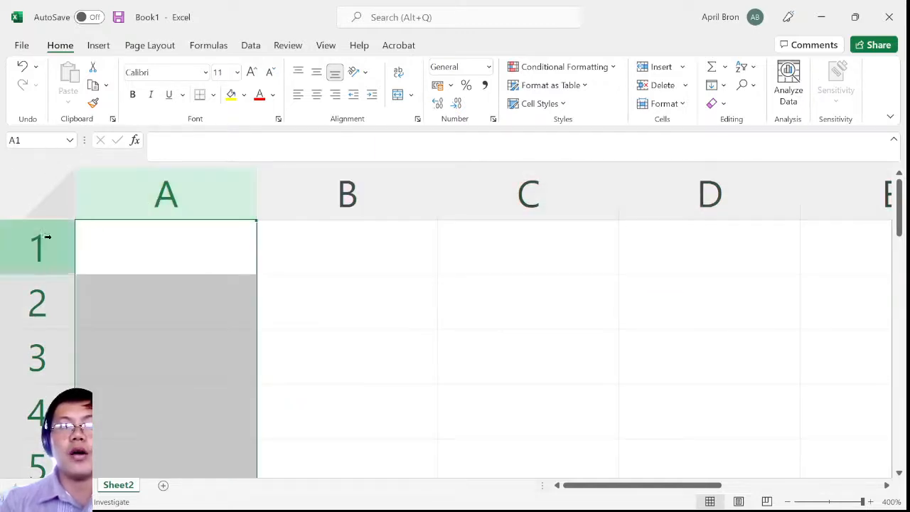
left_click(209, 257)
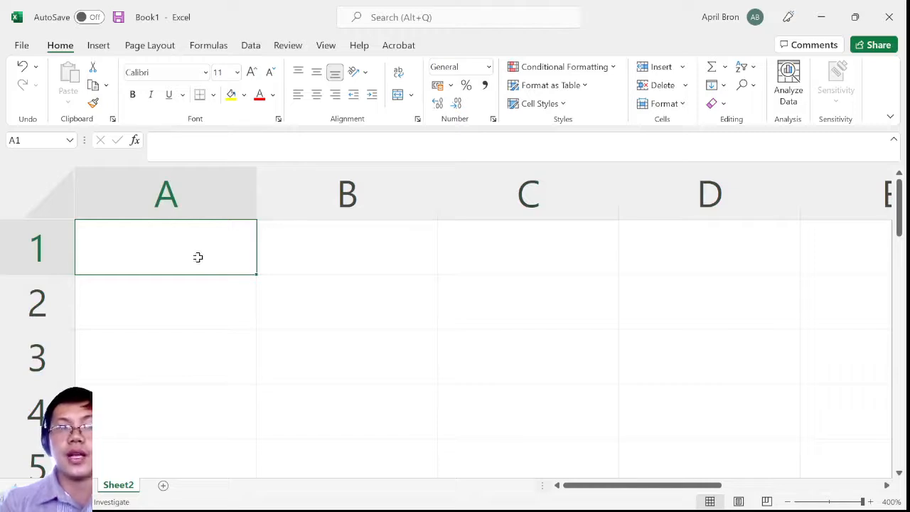
left_click(202, 206)
Enter the heading SCORE in cell A1 of the new worksheet and keep that cell selected
left_click(211, 267)
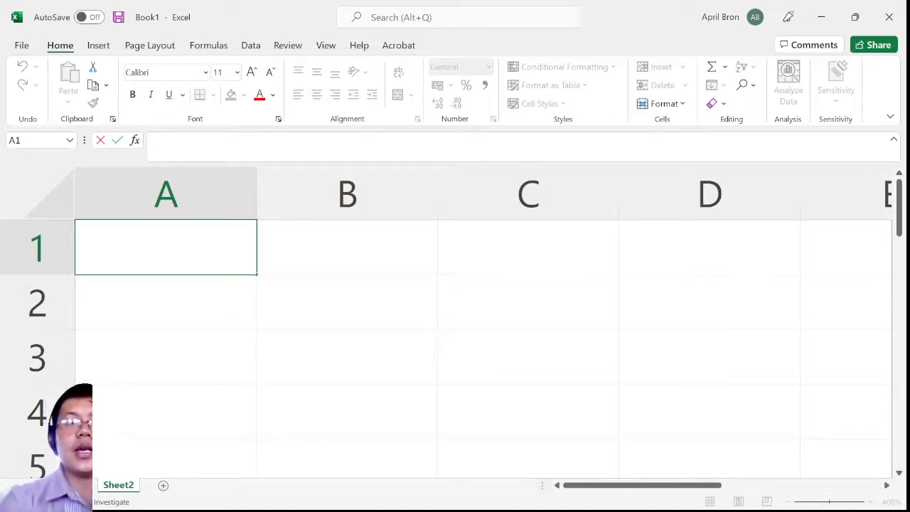
type("SCEORE")
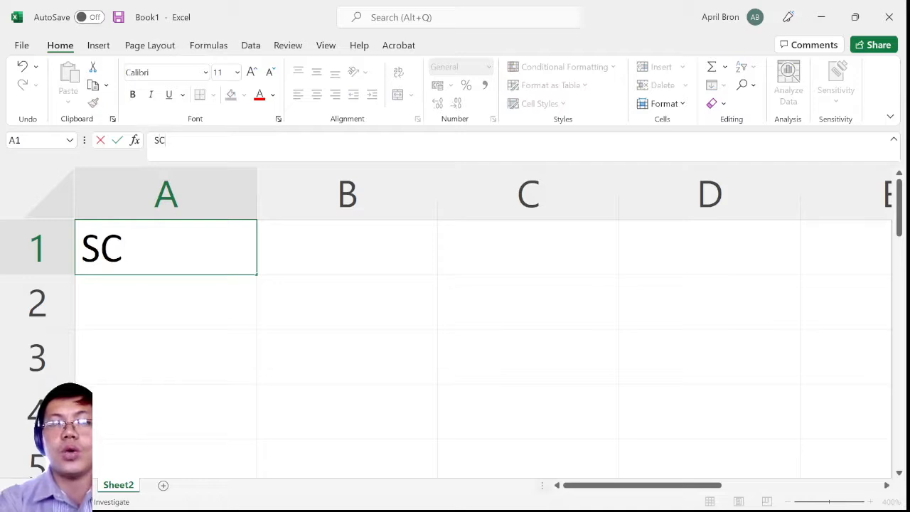
key("BackSpace")
key("BackSpace")
key("BackSpace")
key("BackSpace")
key("BackSpace")
key("BackSpace")
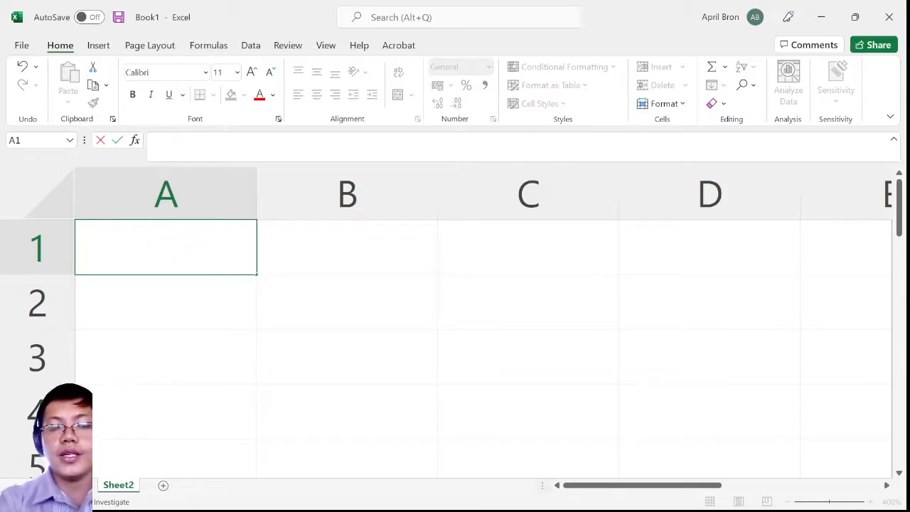
type("SCORE")
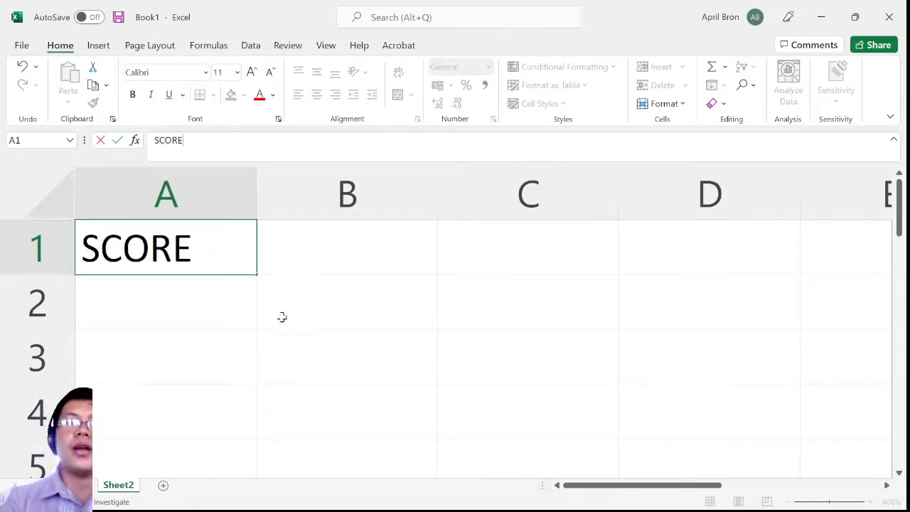
left_click(282, 317)
left_click(213, 242)
key("Return")
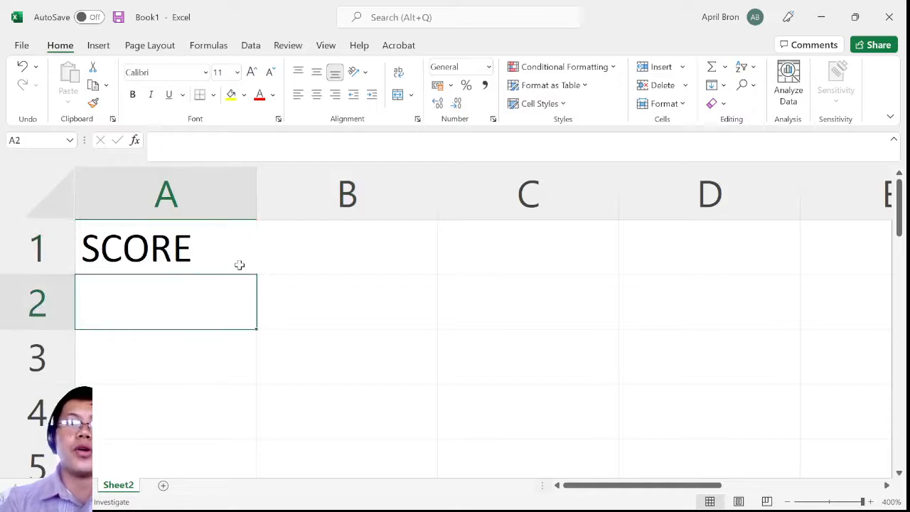
left_click(240, 267)
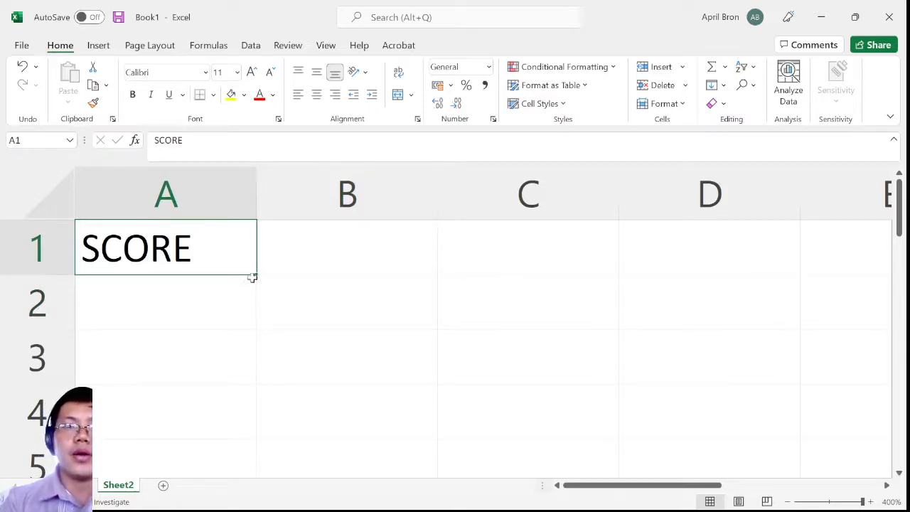
Examine the file management page with its workbook templates, recent files and saving options, and return to the worksheet
left_click(21, 46)
left_click(14, 40)
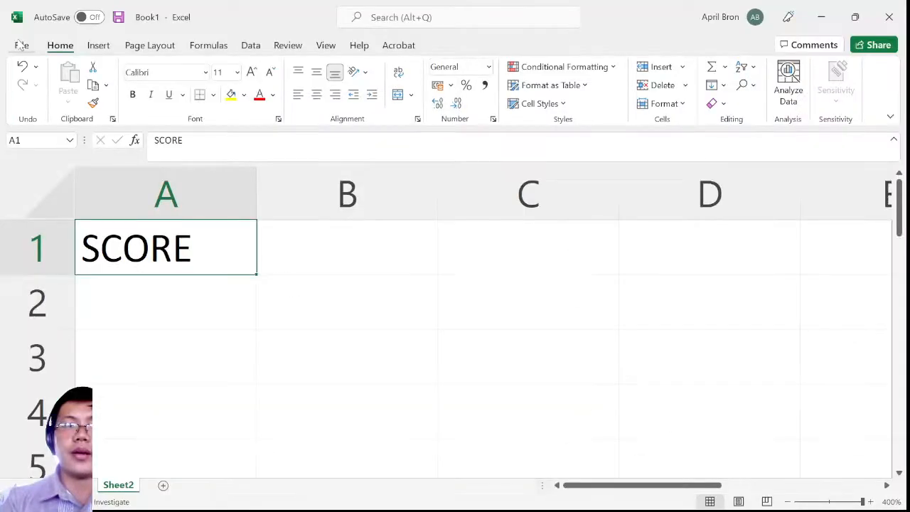
left_click(23, 45)
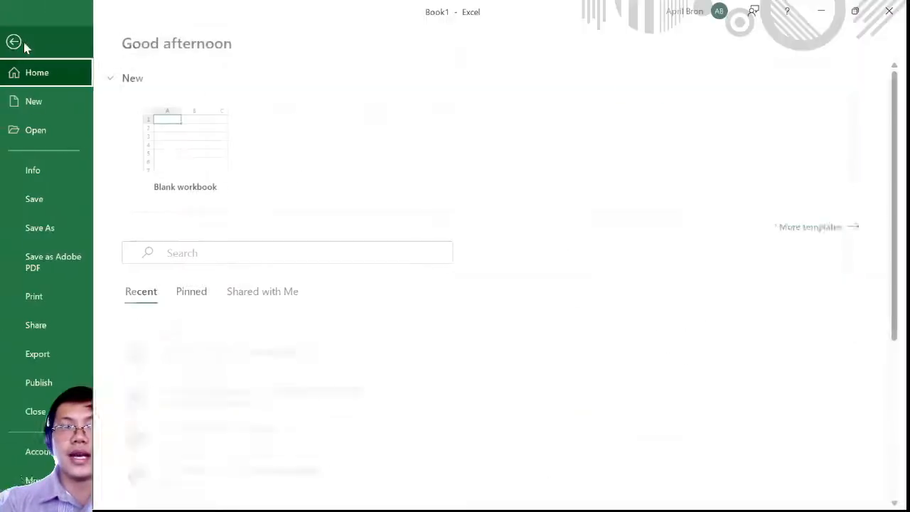
left_click(17, 42)
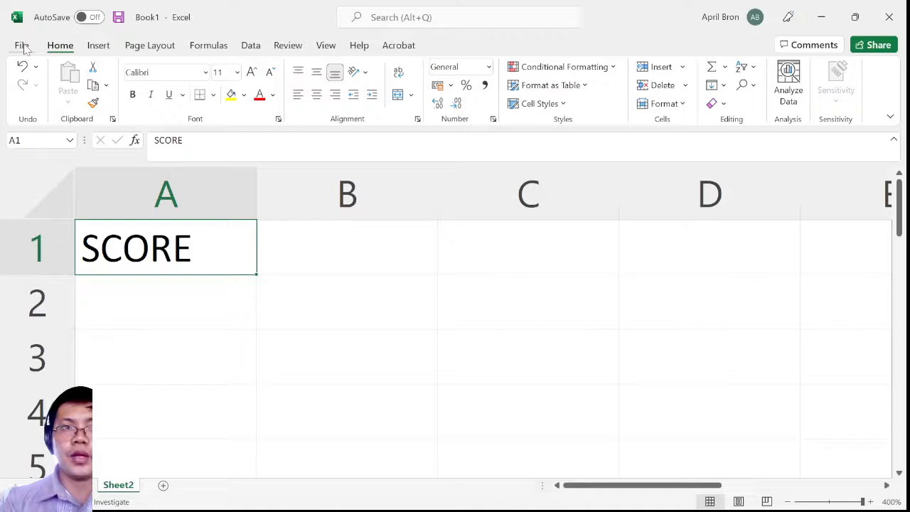
left_click(22, 45)
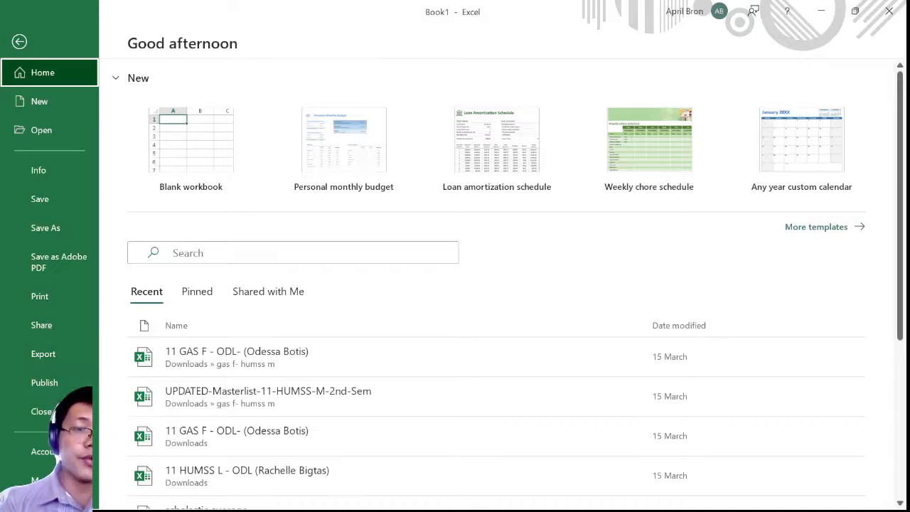
left_click(19, 41)
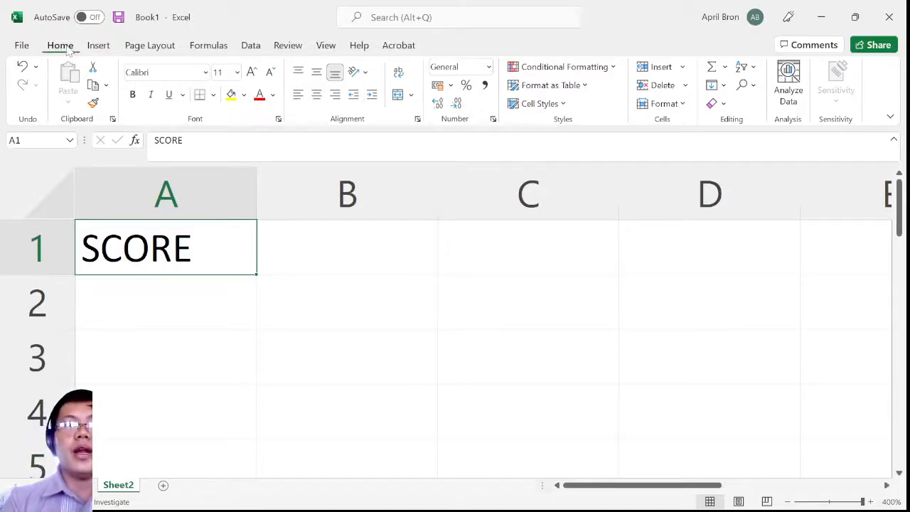
Look at the font setting of the SCORE cell and the commands available for inserting tables, charts and other objects
left_click(166, 75)
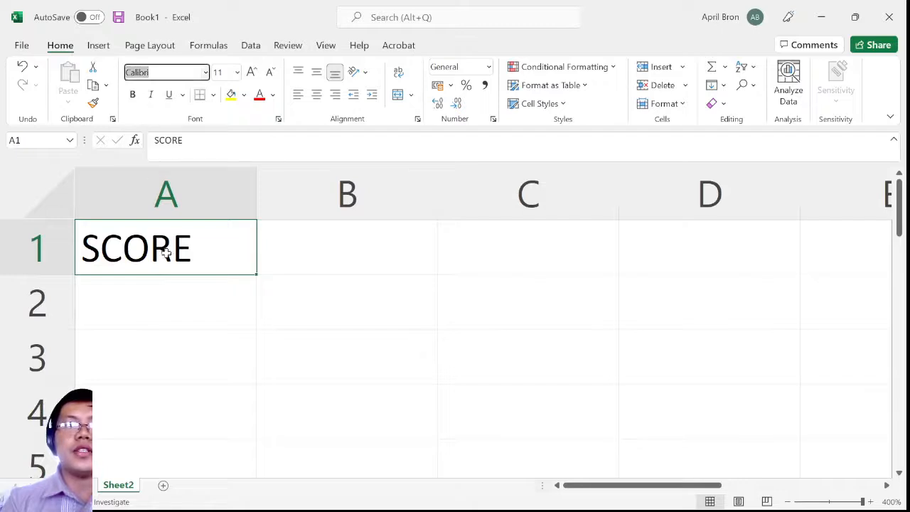
left_click(225, 250)
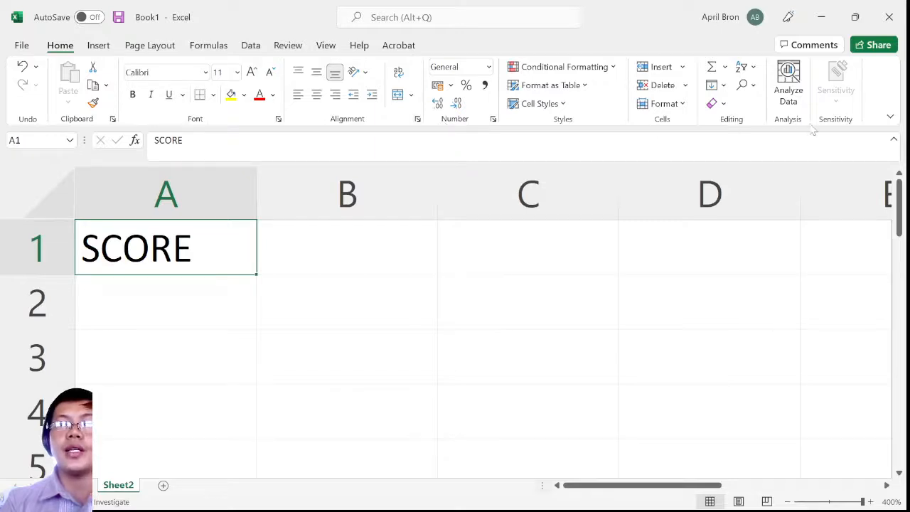
left_click(101, 45)
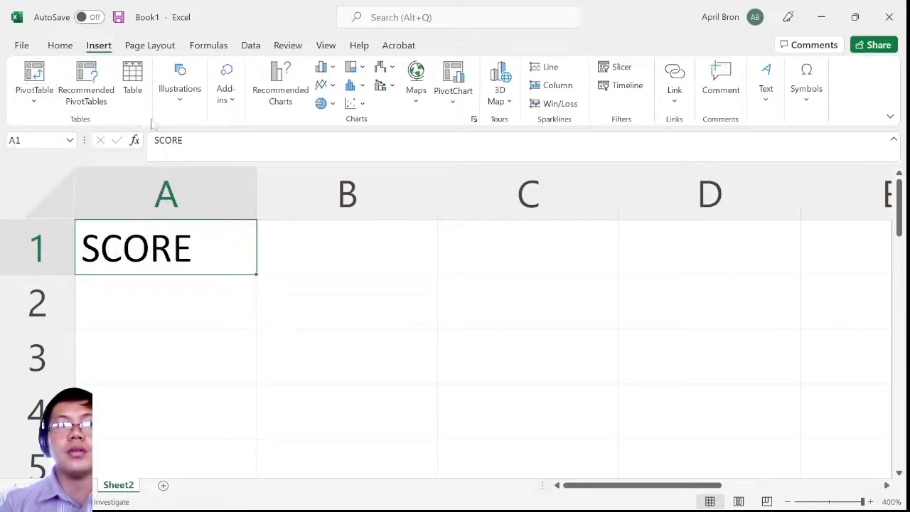
Look through the picture, shape and 3D model insertion options and the available add-ins
left_click(187, 111)
left_click(175, 160)
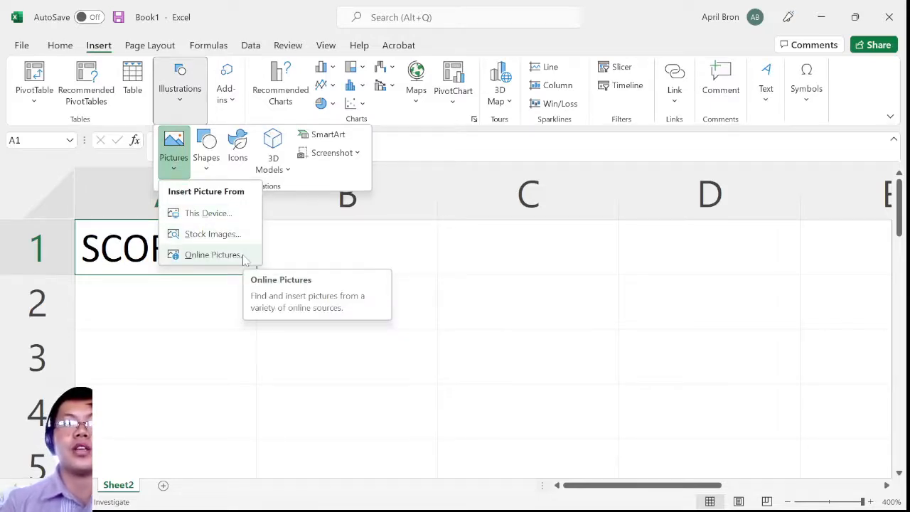
left_click(207, 160)
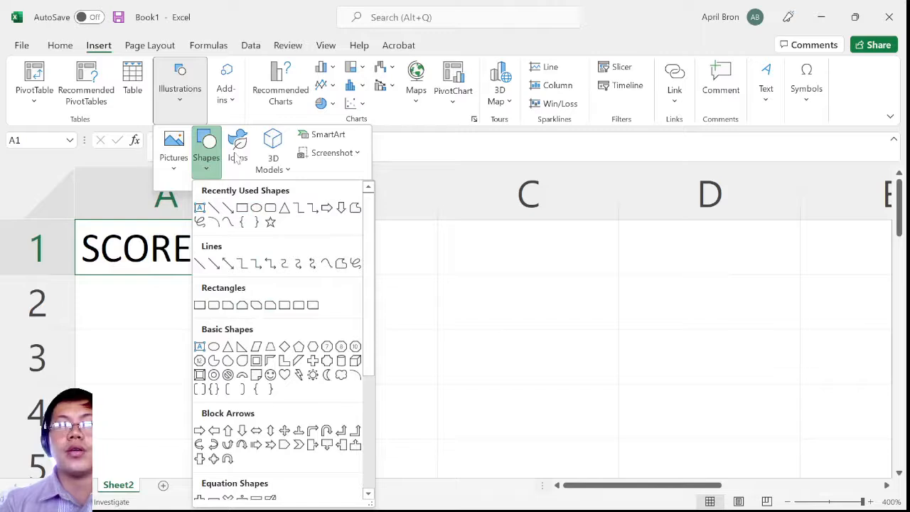
left_click(272, 171)
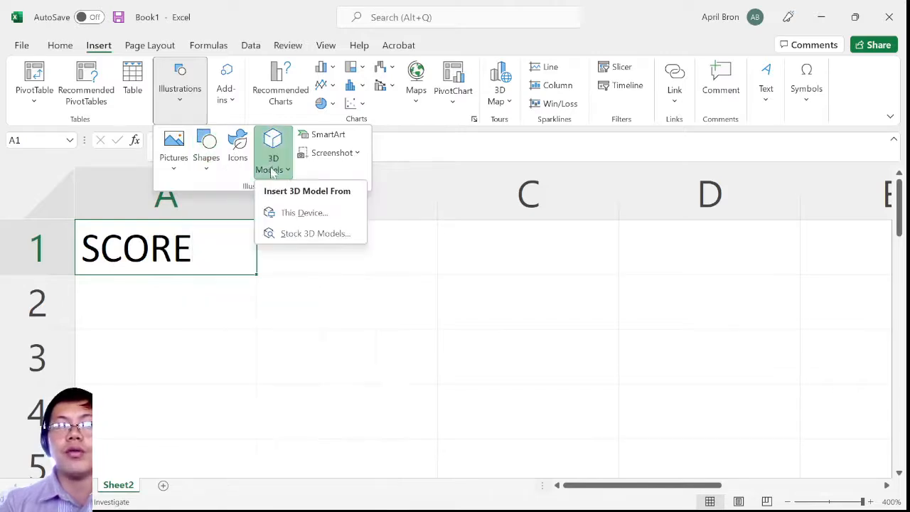
left_click(228, 103)
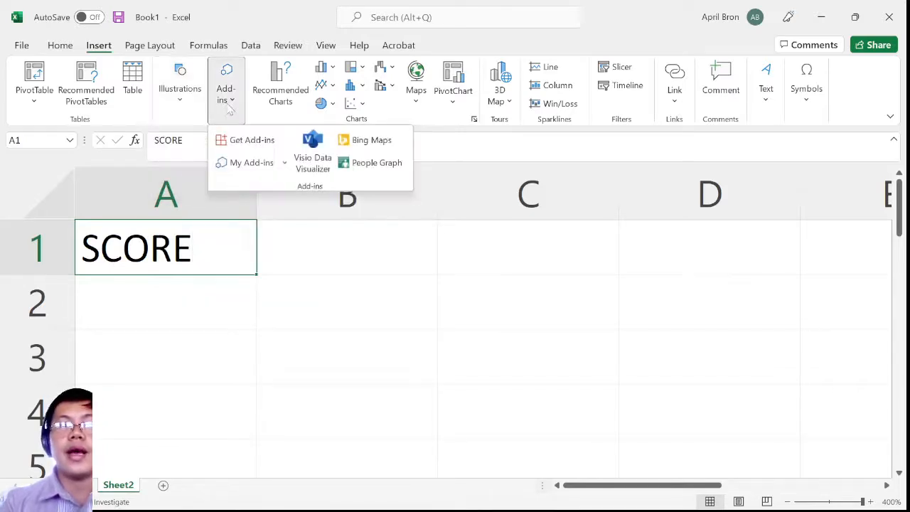
left_click(437, 291)
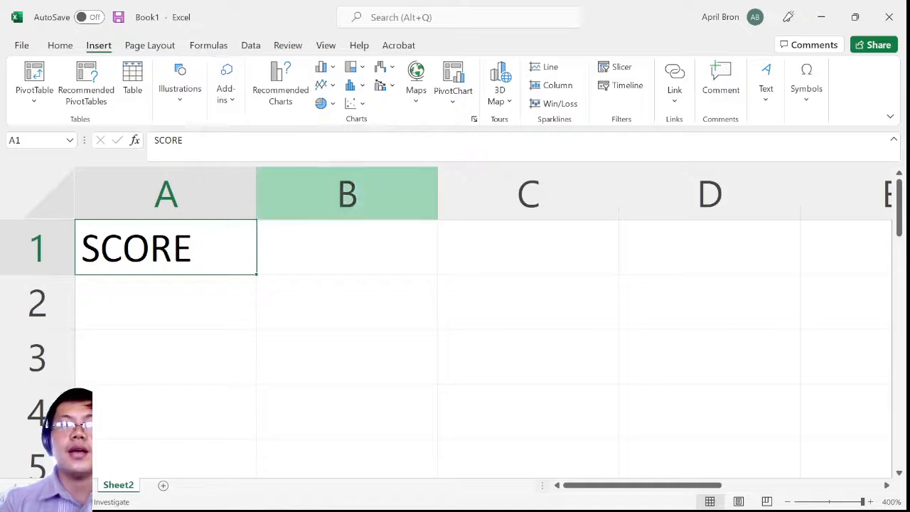
Browse the statistical, hierarchy and column chart types and insert a 2-D clustered column chart
left_click(362, 87)
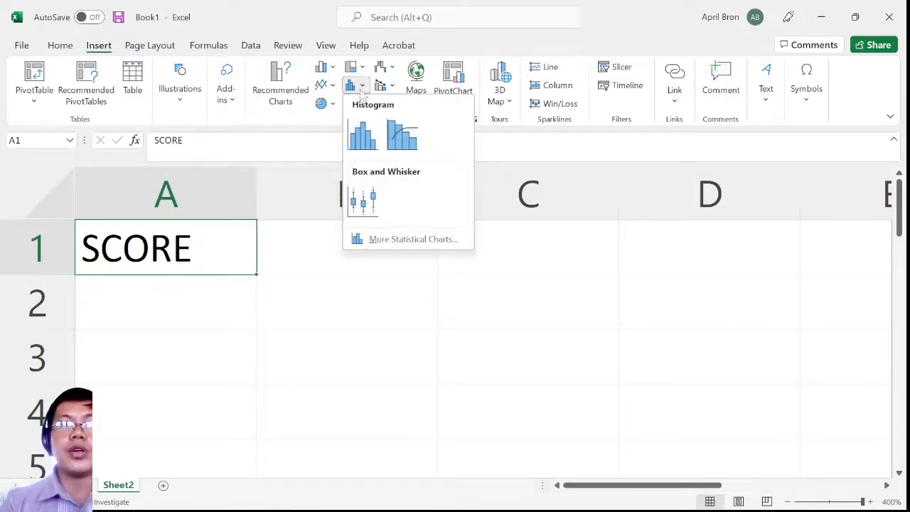
left_click(364, 68)
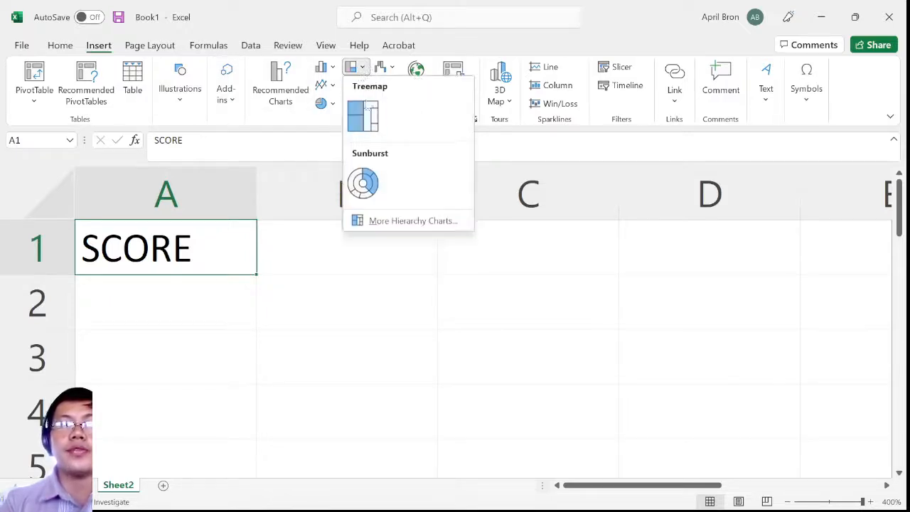
left_click(320, 68)
left_click(321, 69)
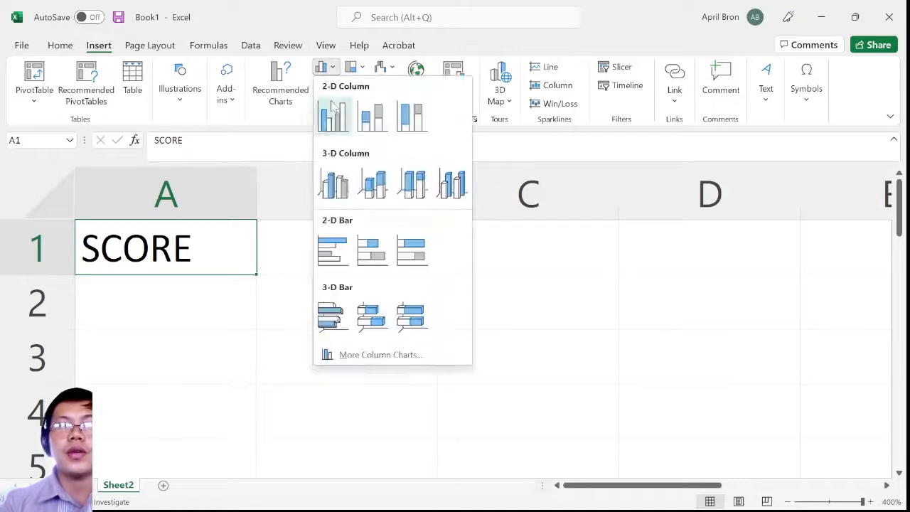
left_click(332, 108)
scroll(324, 226, "down", 17, "ctrl")
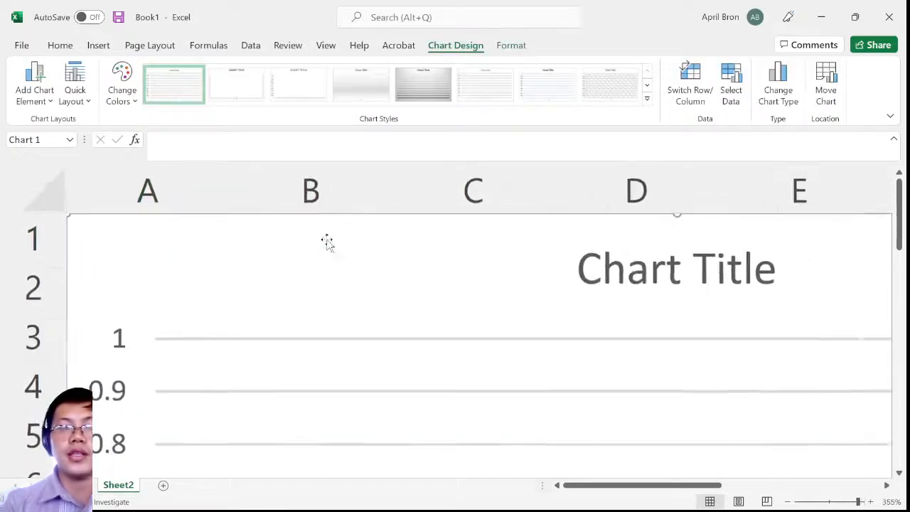
left_click(355, 249)
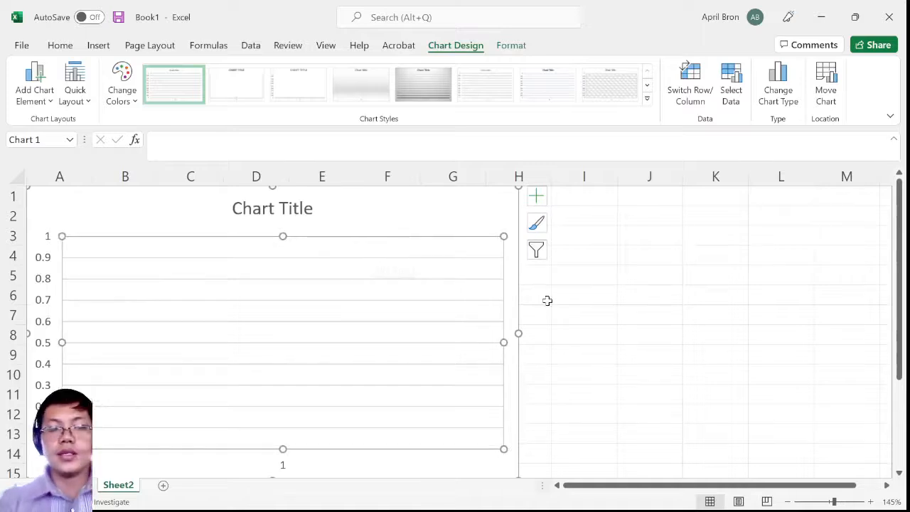
Clear the column chart and the heading from the worksheet and return to cell A1
left_click(595, 306)
scroll(595, 307, "up", 3, "ctrl")
scroll(595, 306, "up", 5, "ctrl")
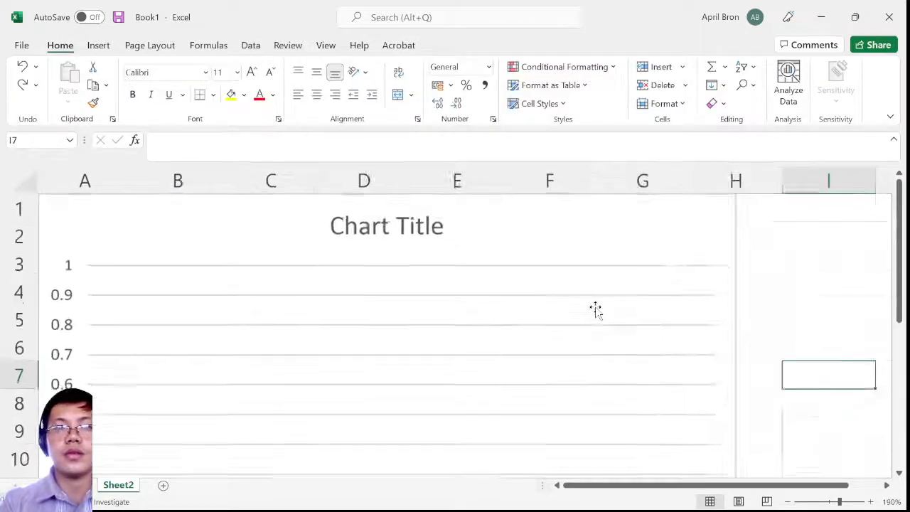
scroll(595, 306, "up", 7, "ctrl")
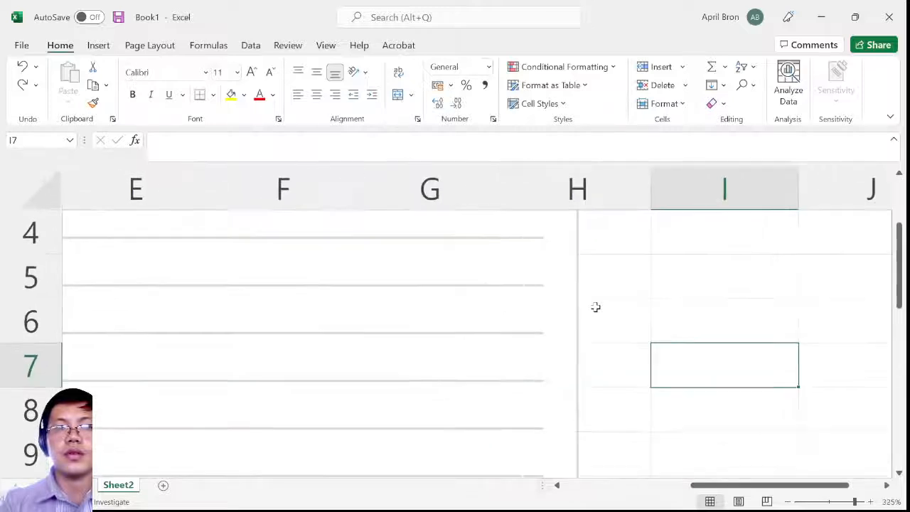
key("ctrl+Home")
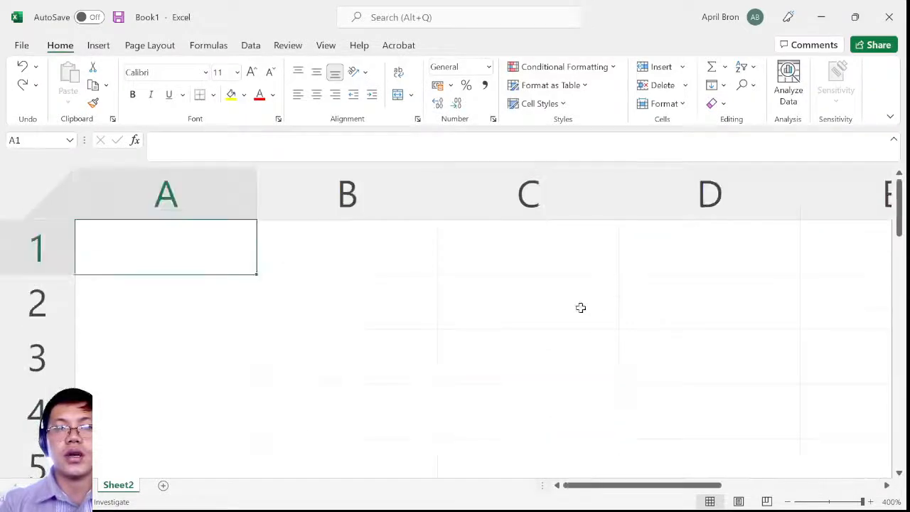
Look at the commands for inserting maps, links, text and symbols
left_click(98, 45)
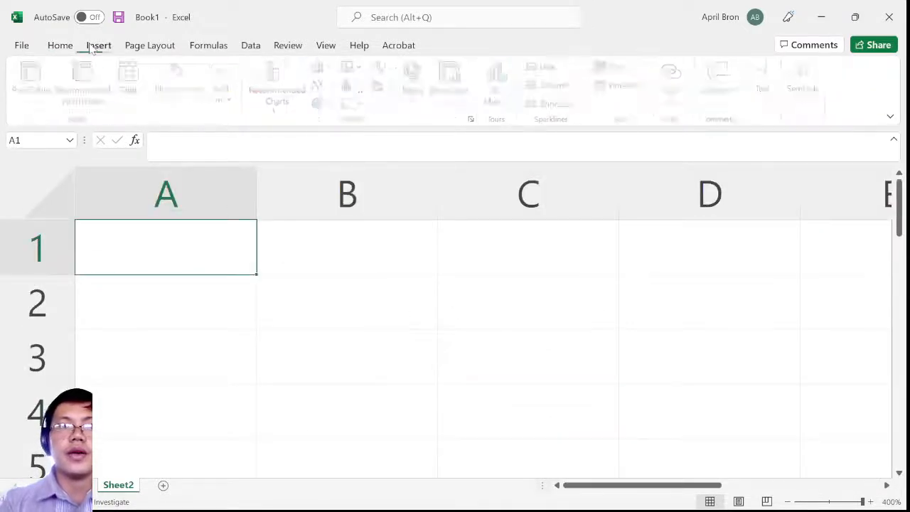
left_click(415, 103)
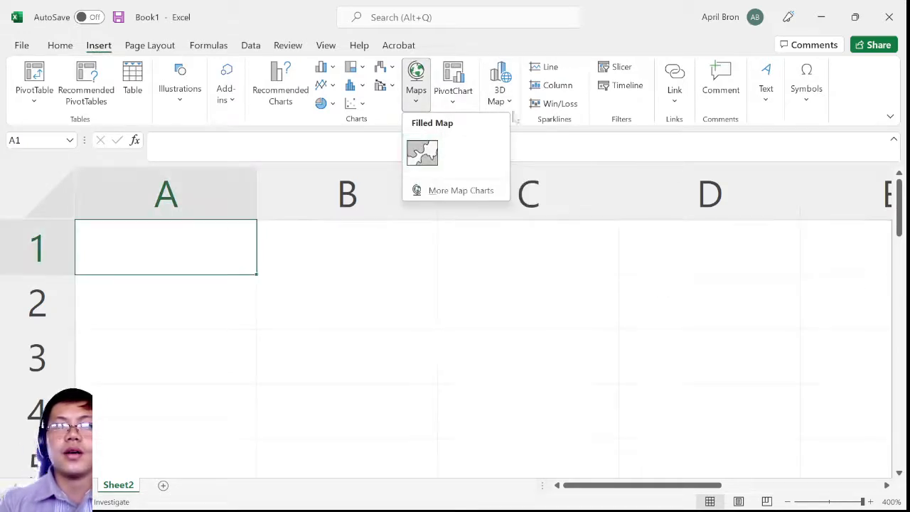
key("Escape")
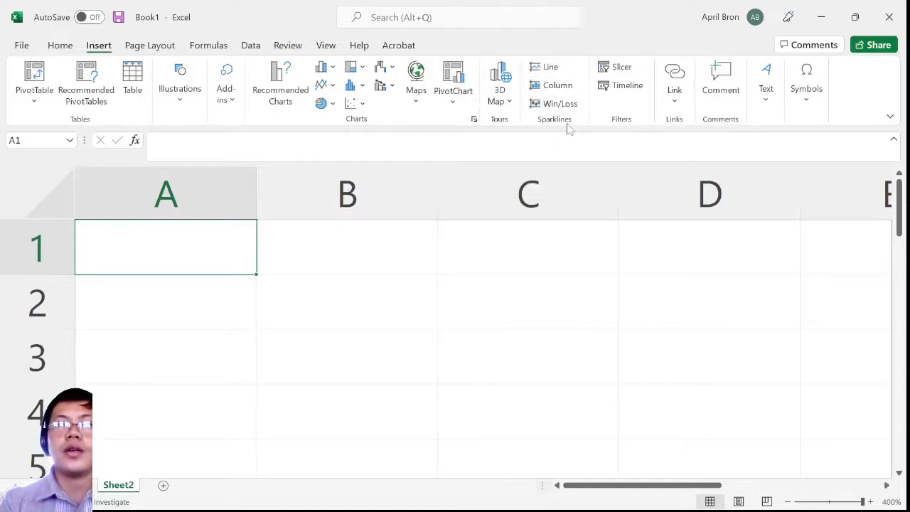
left_click(669, 104)
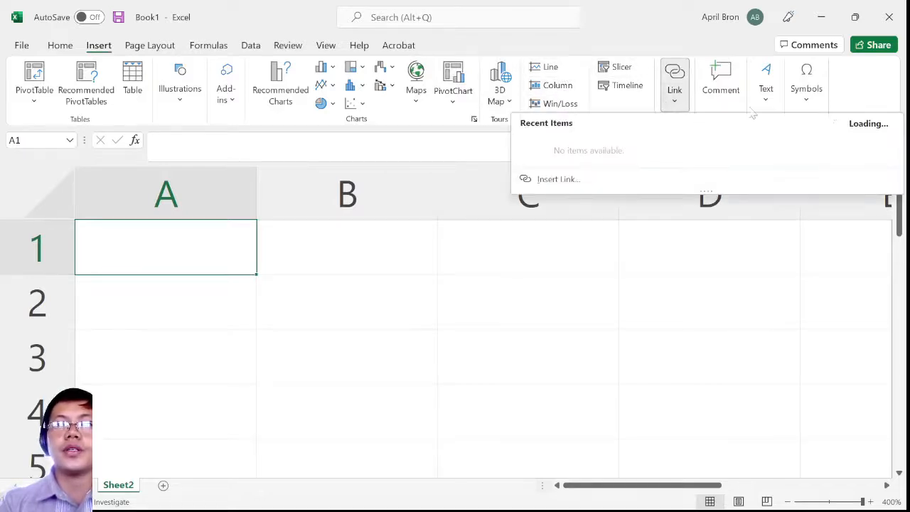
left_click(765, 92)
left_click(804, 104)
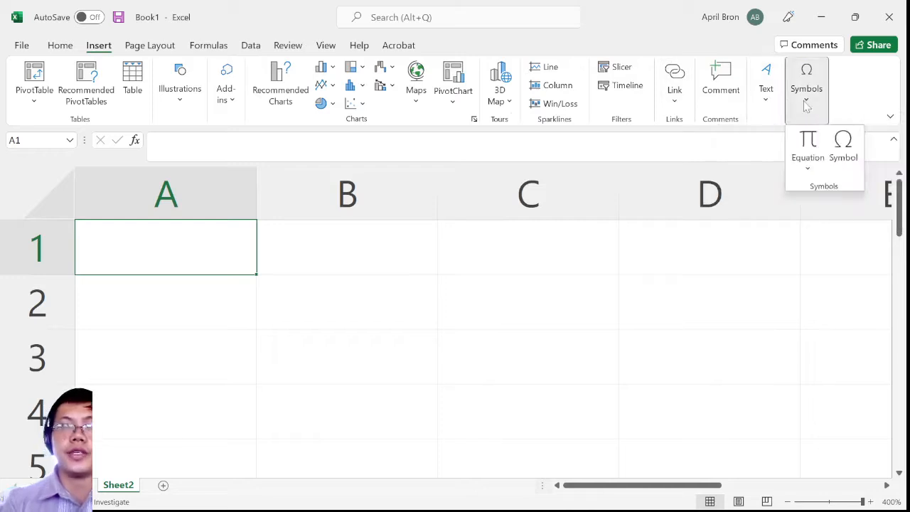
Look at the page setup options for margins, orientation, paper size and print area, and the arrange commands
left_click(148, 46)
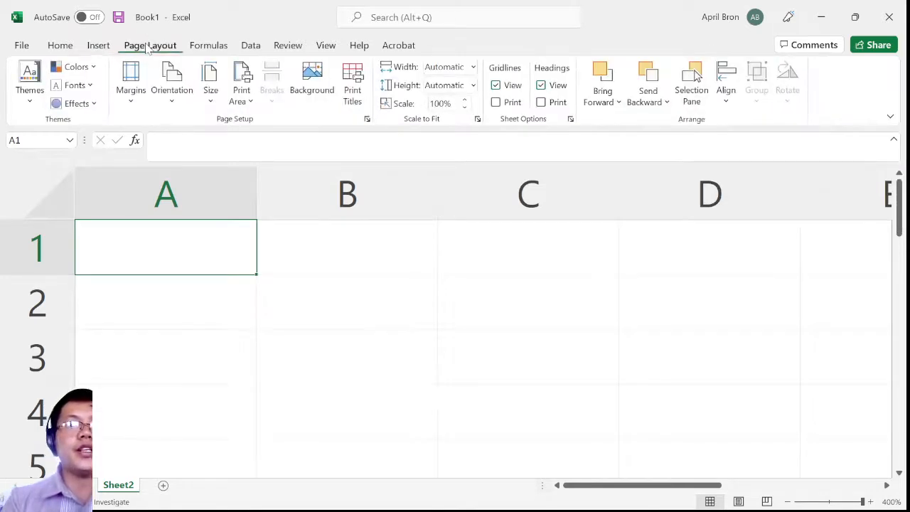
left_click(131, 93)
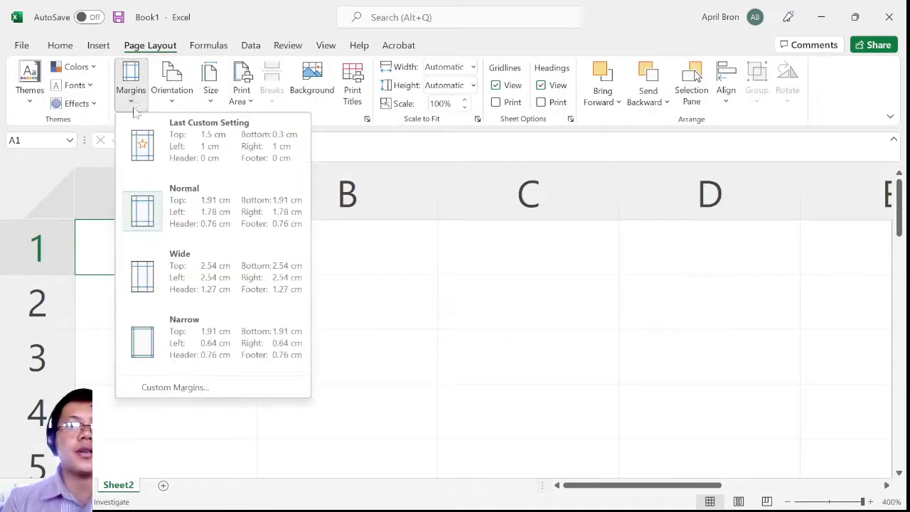
left_click(170, 103)
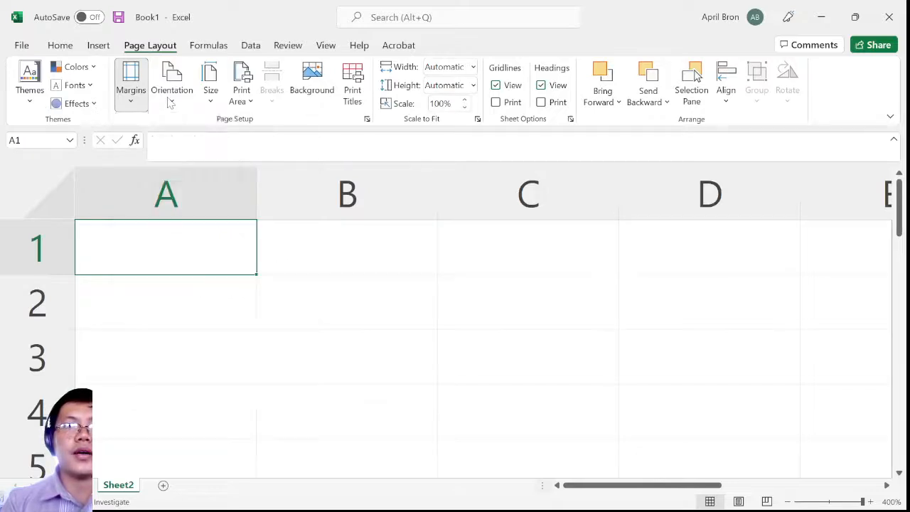
left_click(171, 99)
left_click(208, 103)
left_click(240, 103)
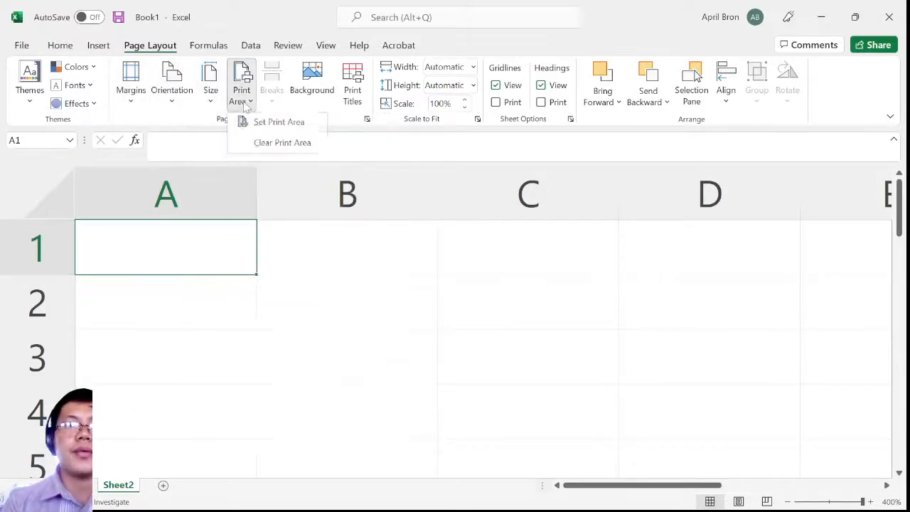
left_click(603, 100)
Examine the AutoSum choices and the full function list with cell A1 selected, closing the list without inserting a function
left_click(208, 45)
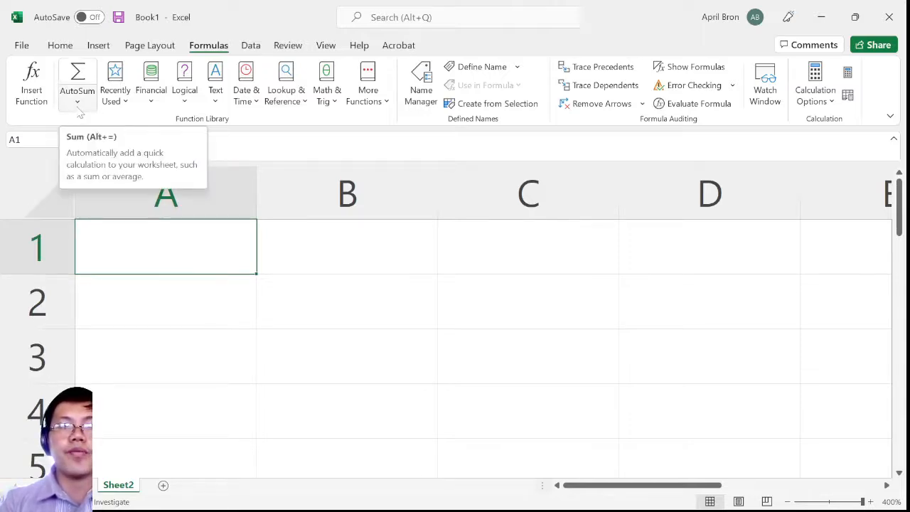
left_click(294, 313)
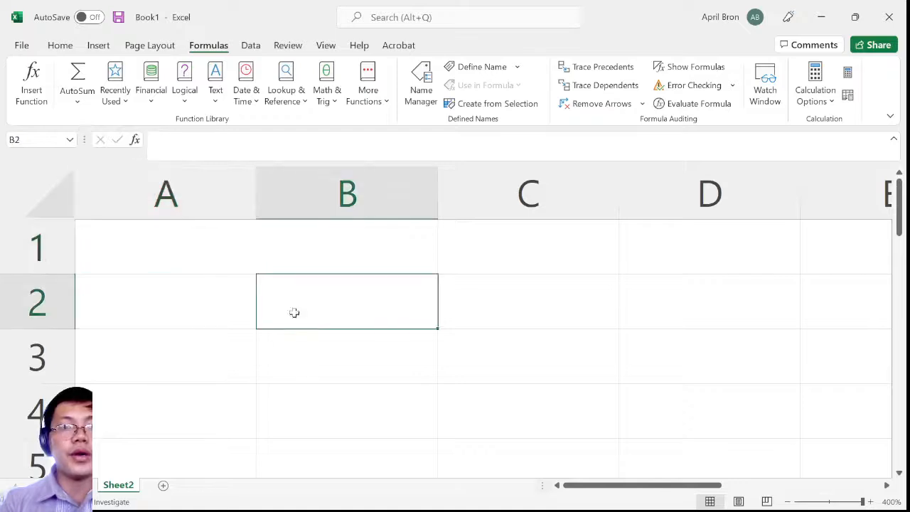
left_click(227, 272)
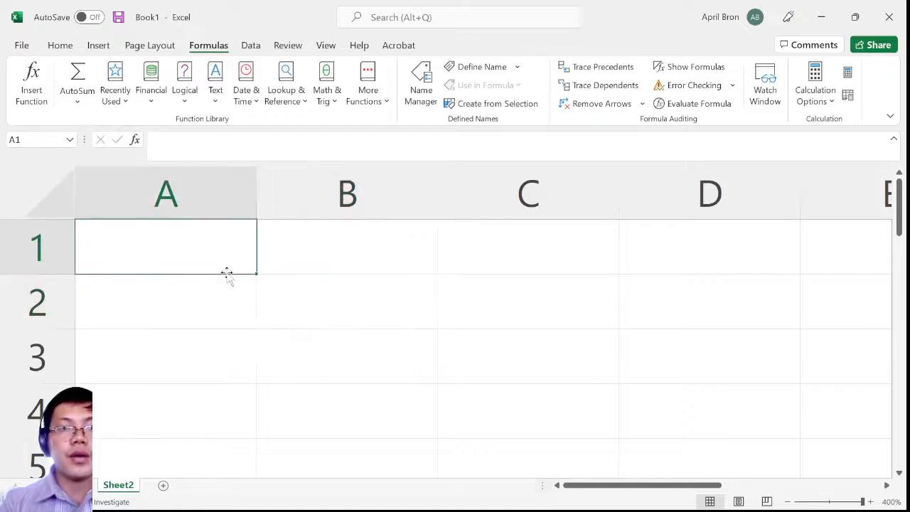
left_click(78, 103)
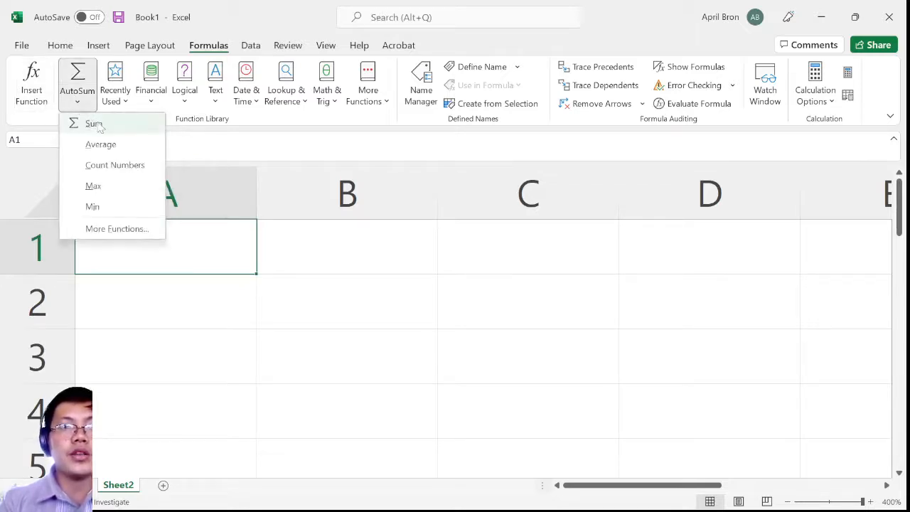
left_click(110, 231)
scroll(150, 246, "down", 1)
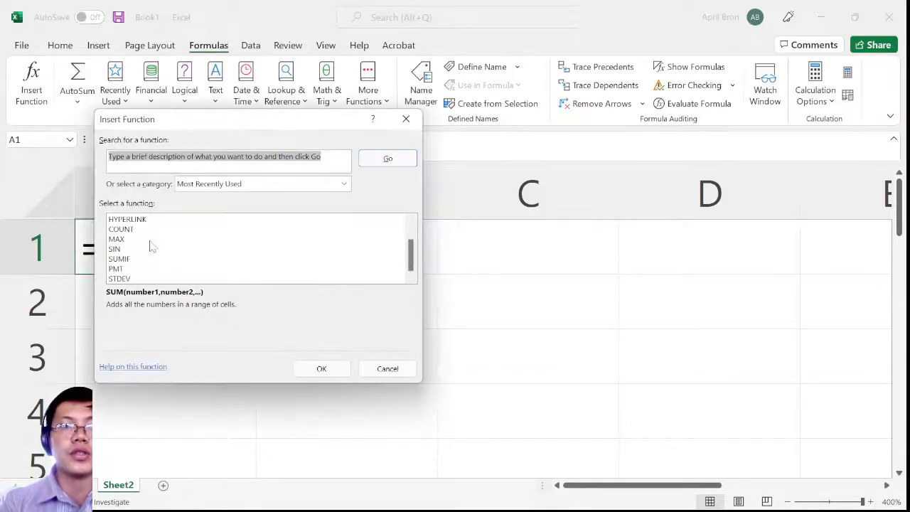
scroll(151, 246, "up", 1)
scroll(151, 246, "down", 1)
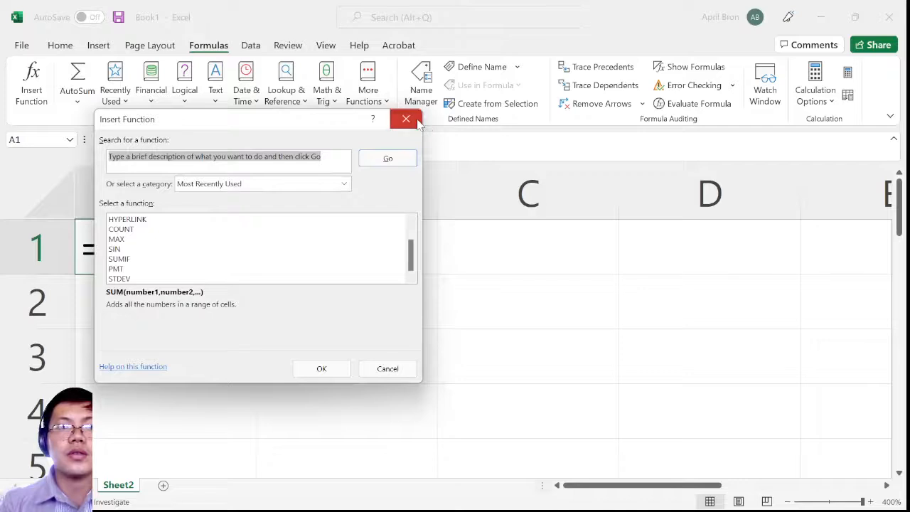
left_click(406, 119)
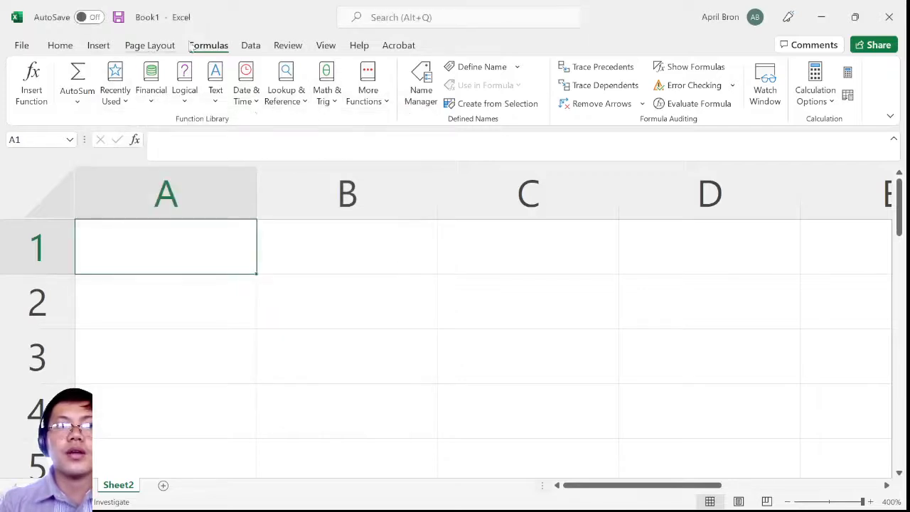
Look at the commands for importing, sorting and filtering data, dismissing the import tip
left_click(252, 46)
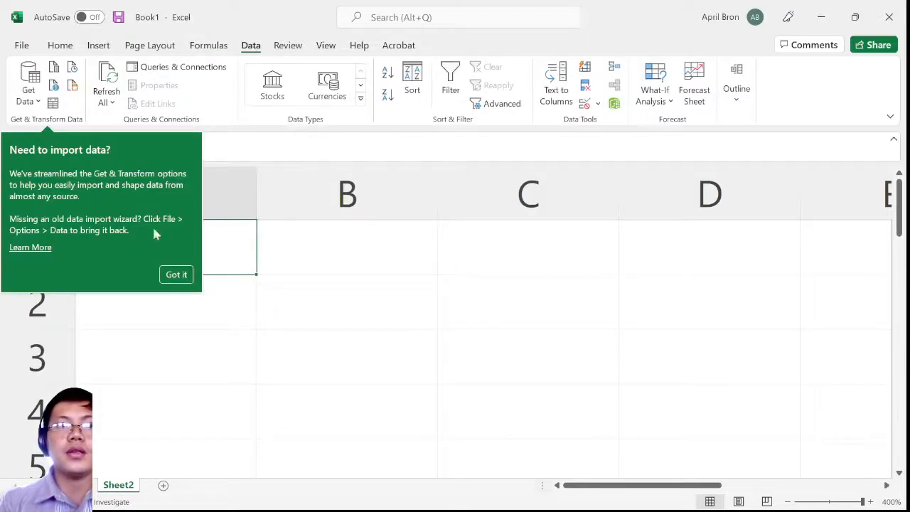
left_click(176, 277)
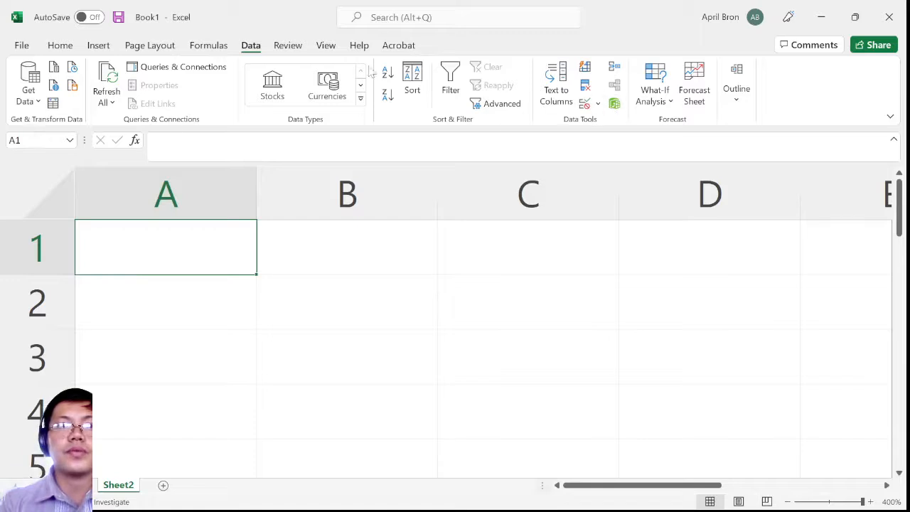
left_click(234, 303)
Enter SCORE as the heading in cell A1
left_click(213, 236)
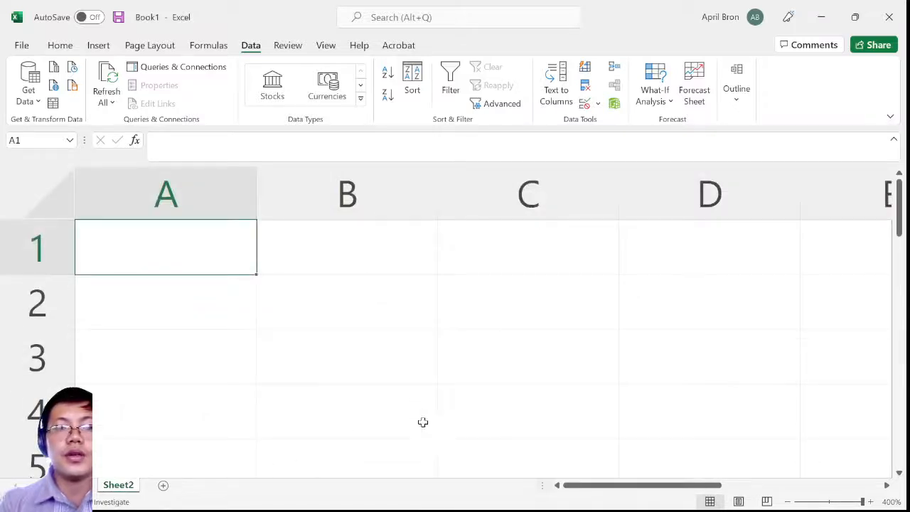
left_click_drag(635, 488, 722, 486)
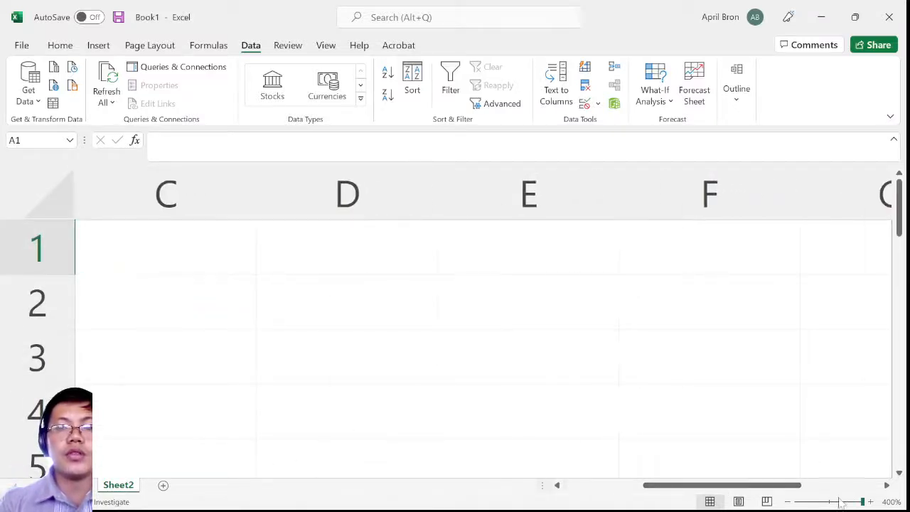
mouse_move(862, 502)
left_mouse_down()
mouse_move(820, 506)
mouse_move(871, 507)
left_mouse_up()
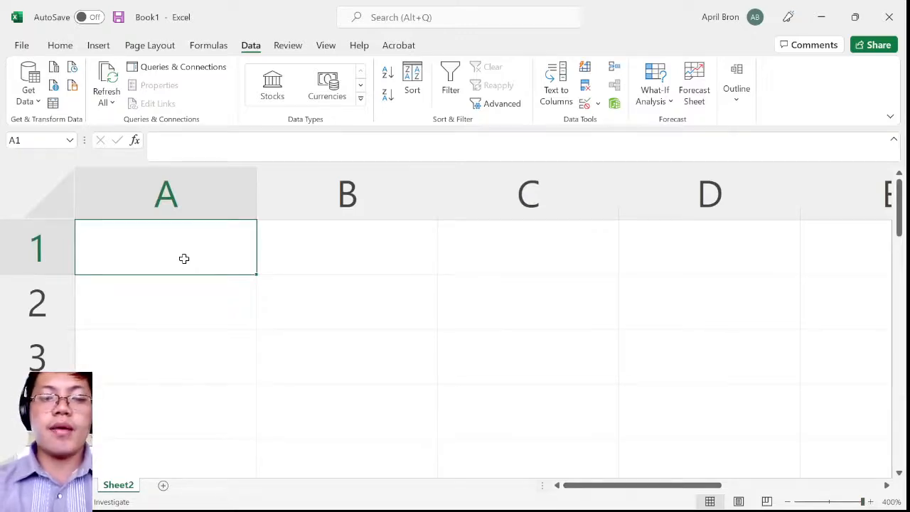
type("SCORE")
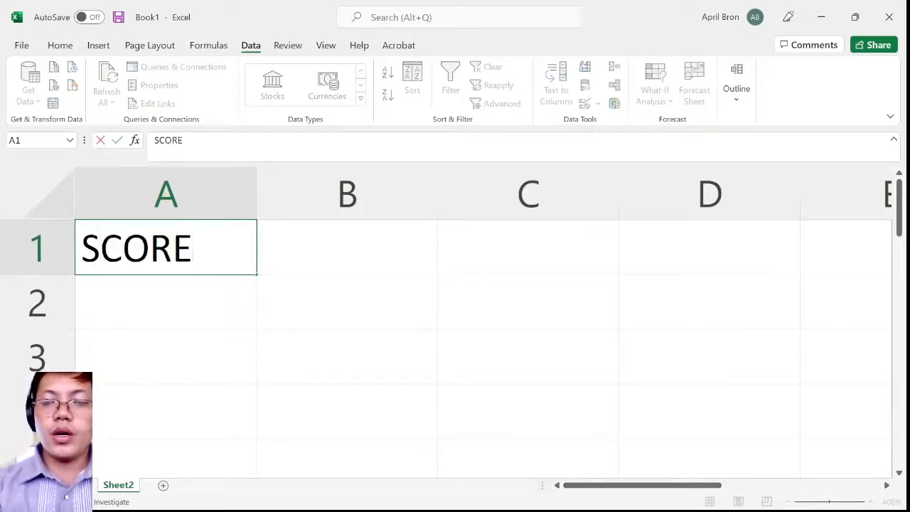
key("Return")
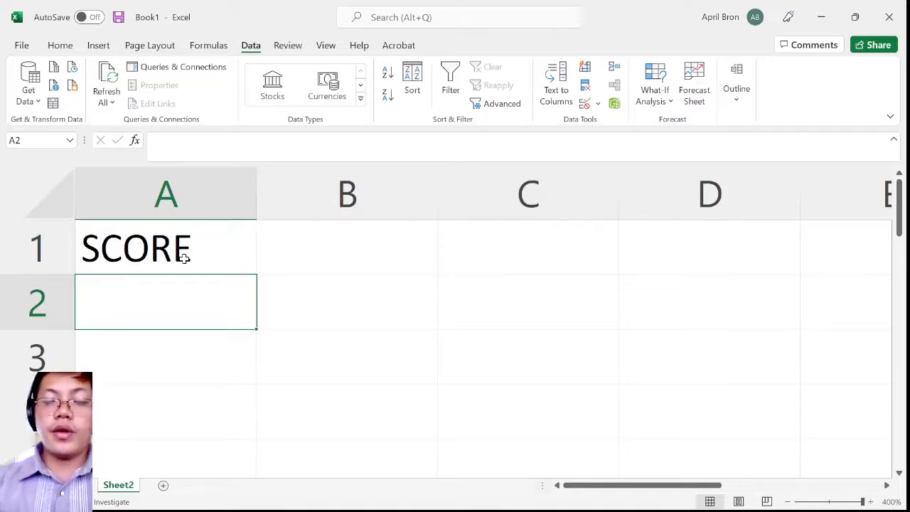
Replace the heading in cell A1 with GRADE
left_click(184, 259)
type("GRADE")
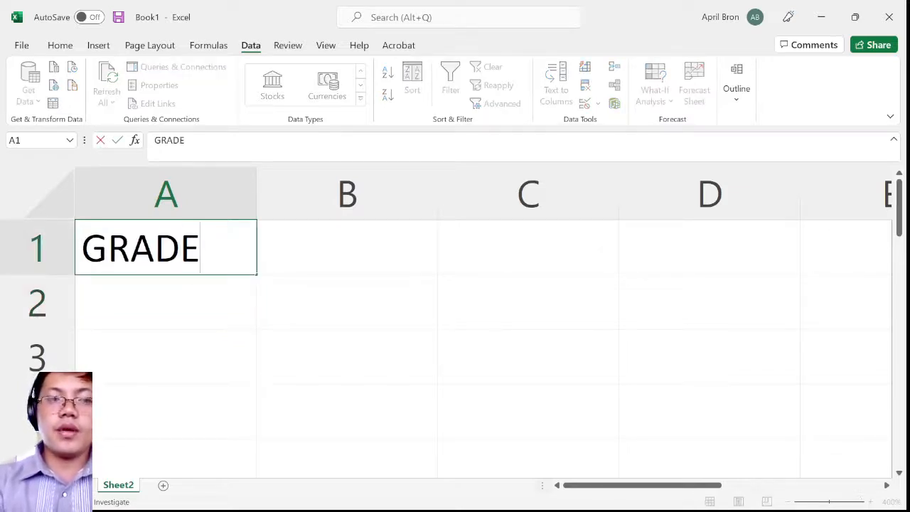
key("Return")
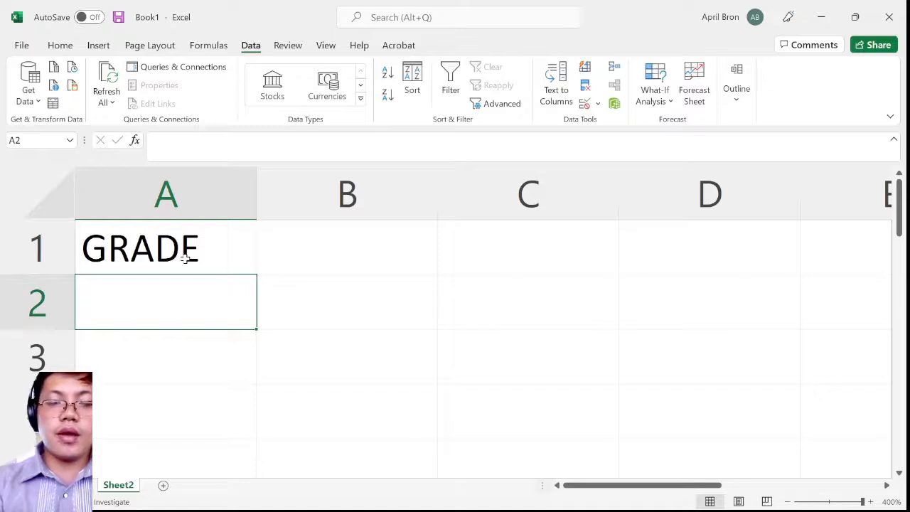
Enter the grades 95, 90, 92 and 93 below the GRADE heading in cells A2 to A5
type("95")
key("Return")
type("90")
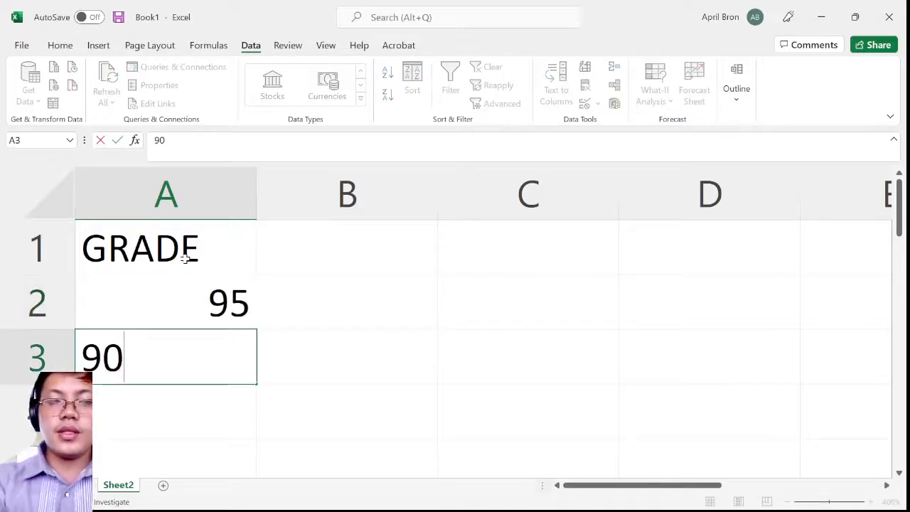
key("Return")
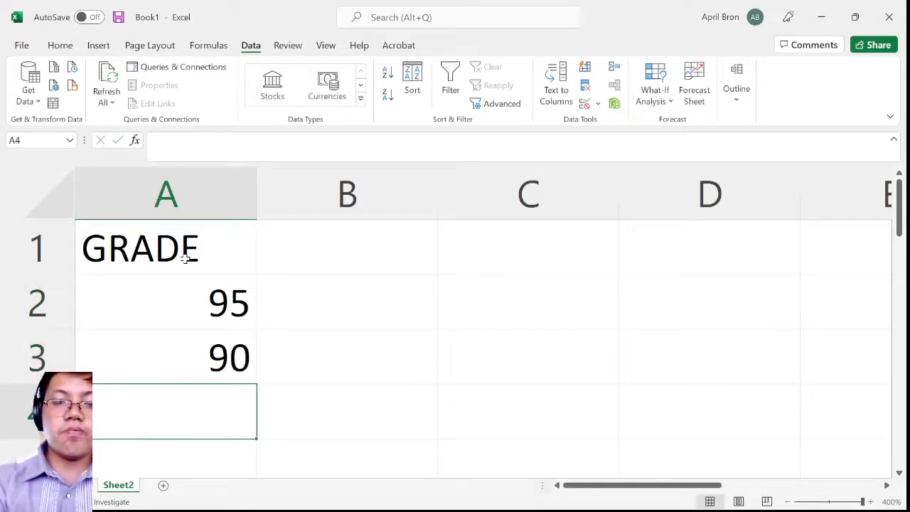
type("92")
key("Return")
type("93")
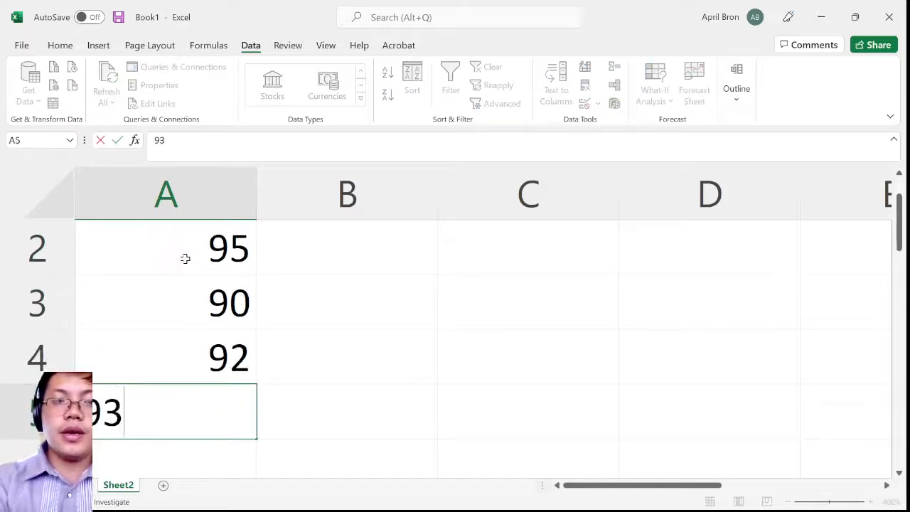
left_click(409, 284)
Center the contents of column A horizontally
scroll(272, 295, "down", 3)
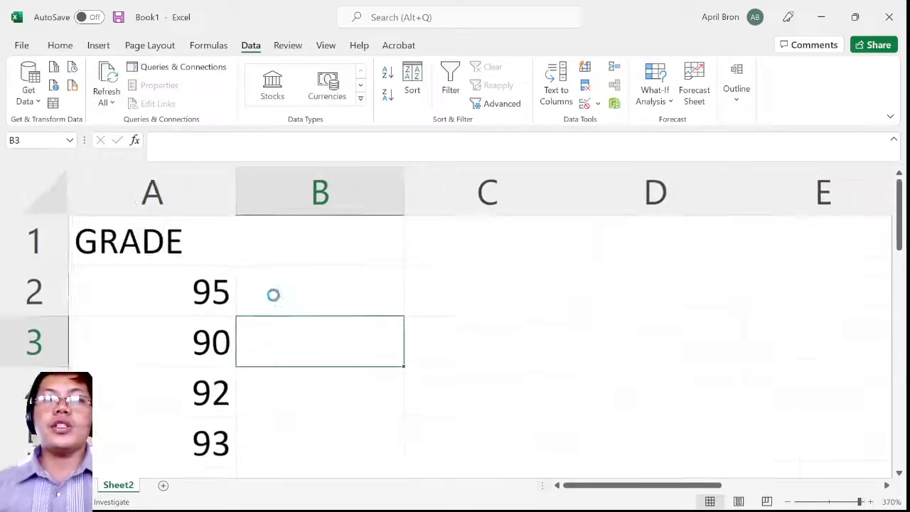
left_click(162, 192)
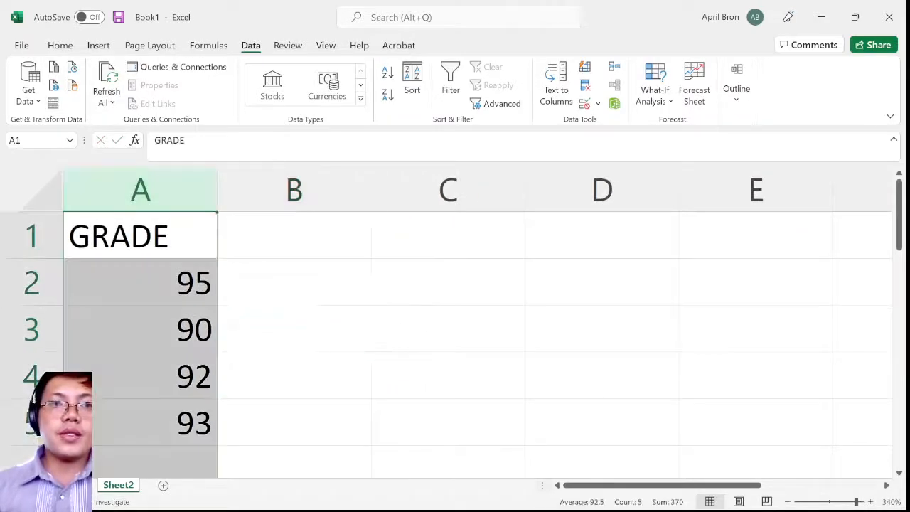
left_click(61, 46)
left_click(316, 94)
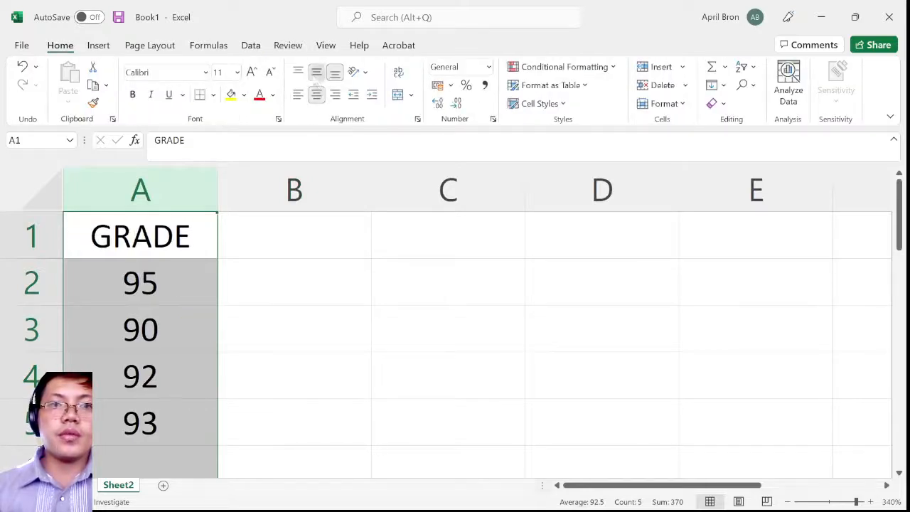
left_click(337, 277)
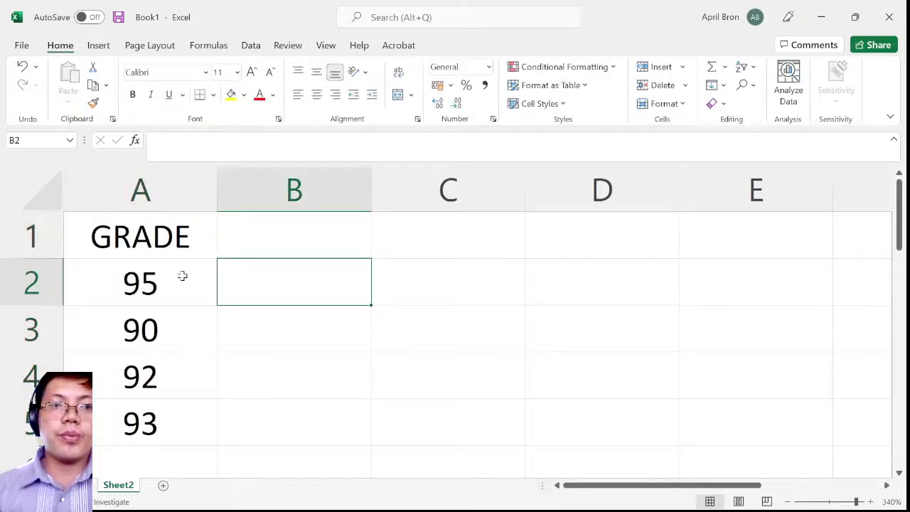
Go through the GRADE heading and each grade in A2 to A5 one cell at a time to review the entries
left_click(239, 340)
left_click(166, 244)
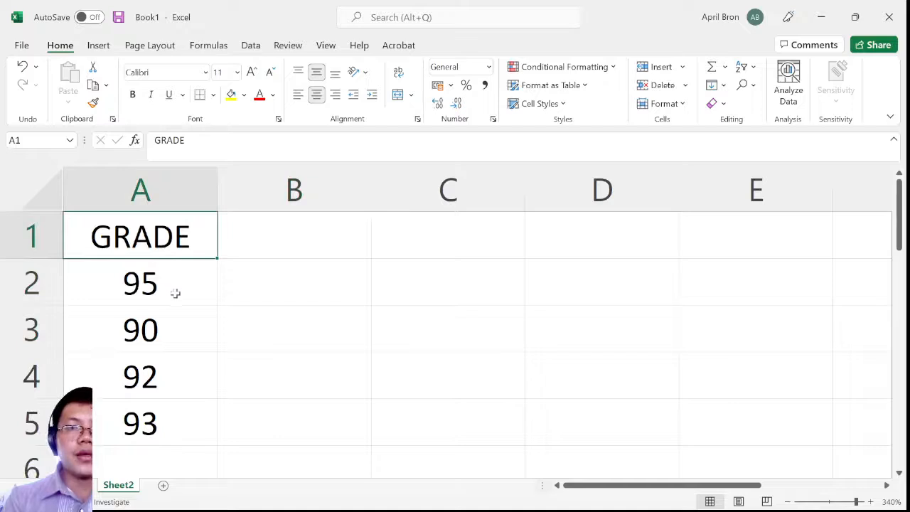
left_click(177, 287)
left_click(177, 339)
left_click(170, 383)
left_click(176, 433)
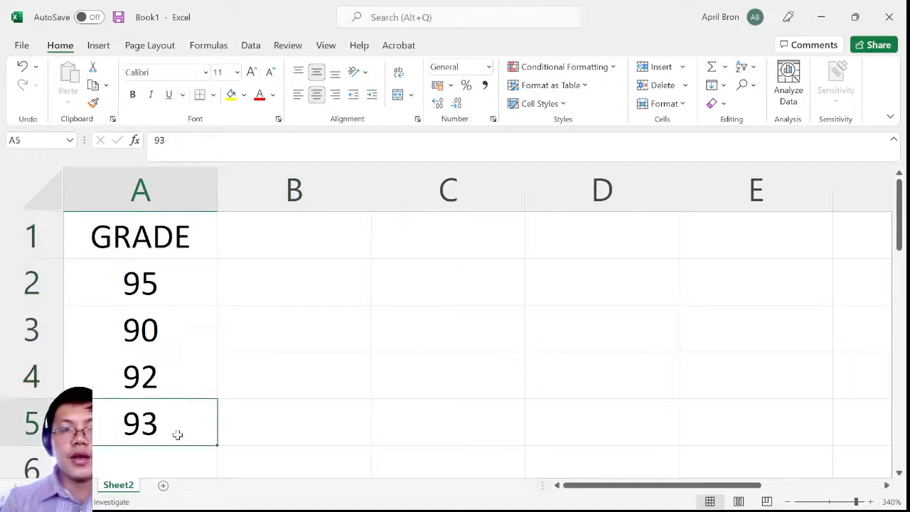
scroll(191, 409, "down", 2)
scroll(189, 407, "up", 2)
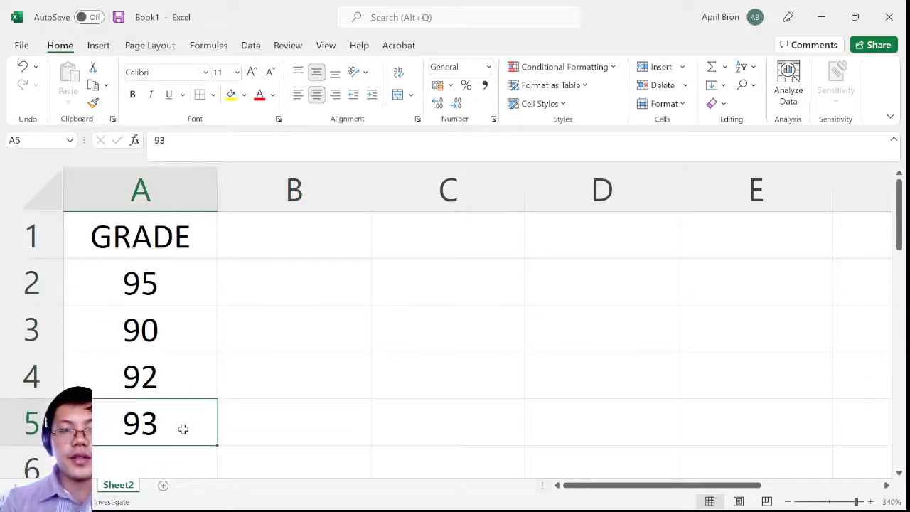
left_click(229, 297)
scroll(235, 340, "down", 3, "ctrl")
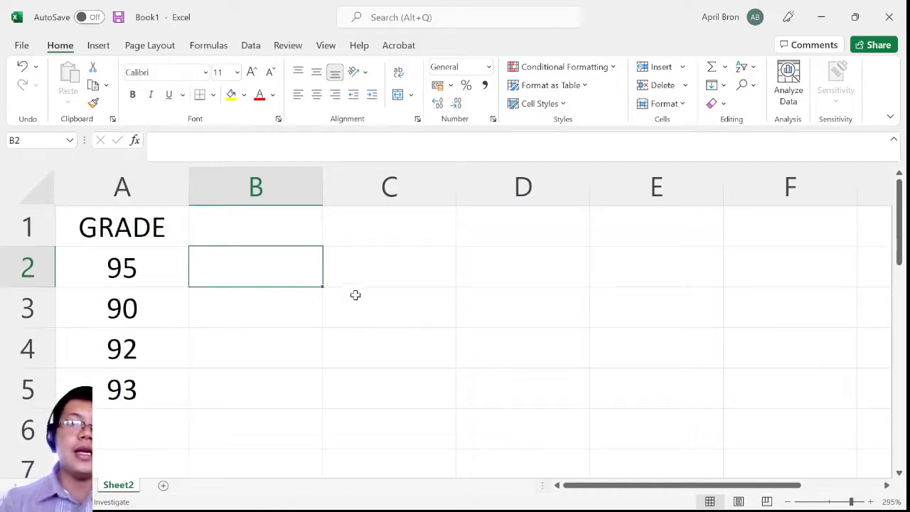
Label the result row by entering AVERAGE in cell B6
left_click(118, 431)
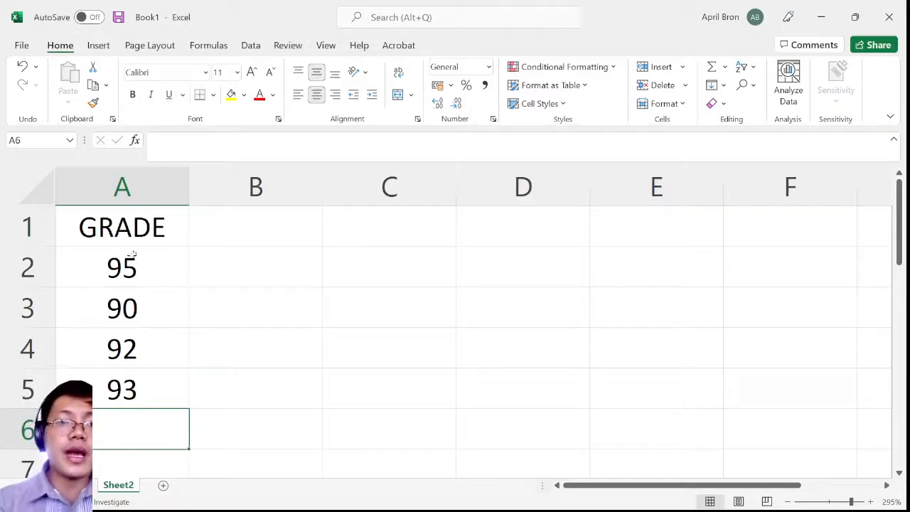
left_click(243, 431)
type("A")
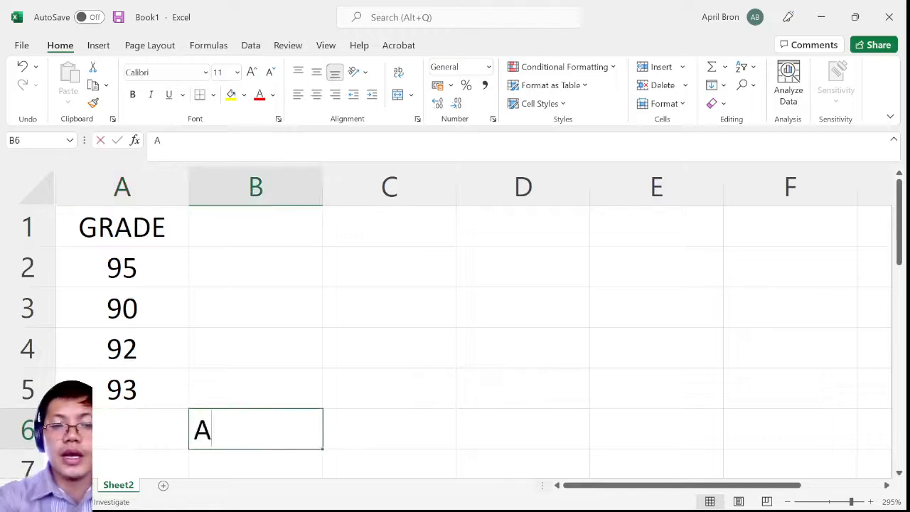
type("VERAGE")
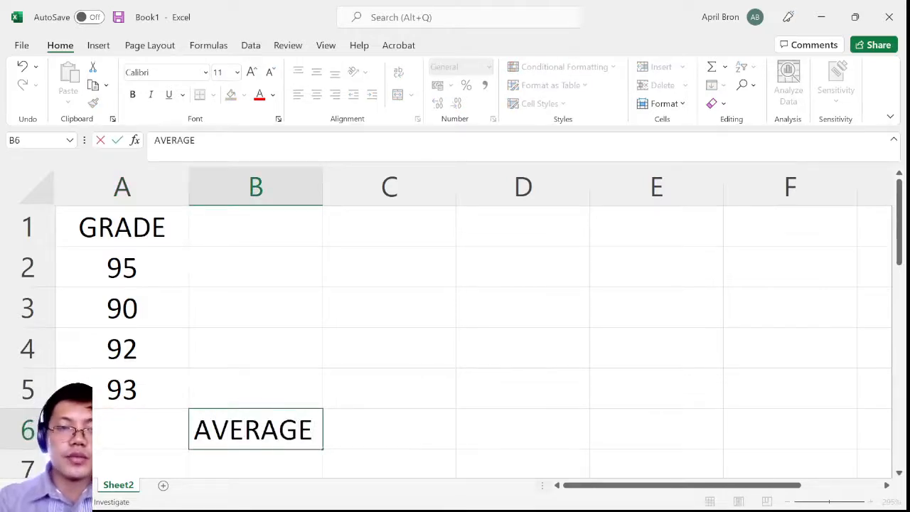
Calculate the average of the grades in cell A6 with the formula =AVERAGE(A2:A5)
left_click(166, 432)
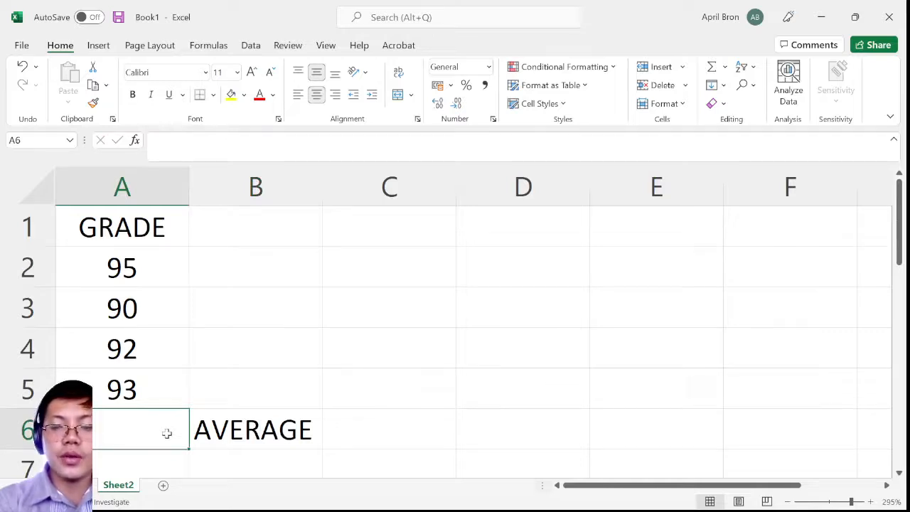
type("=")
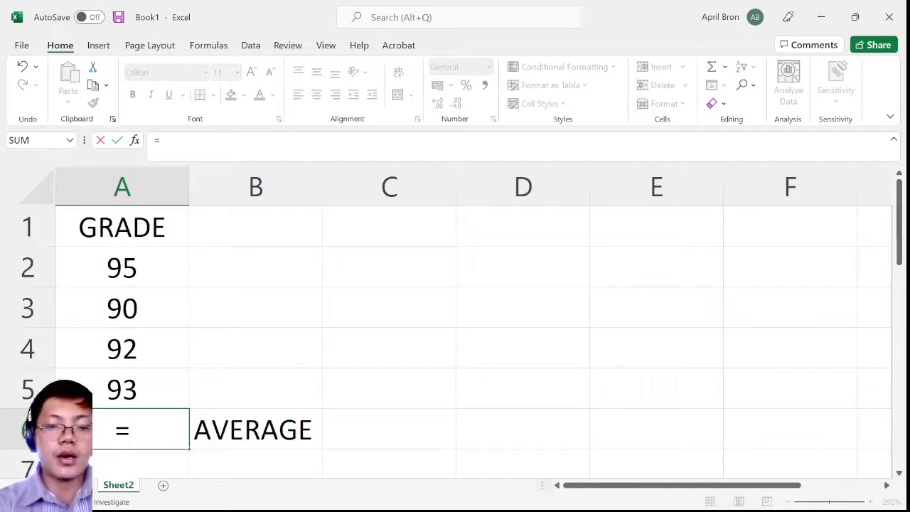
type("AVERAGE")
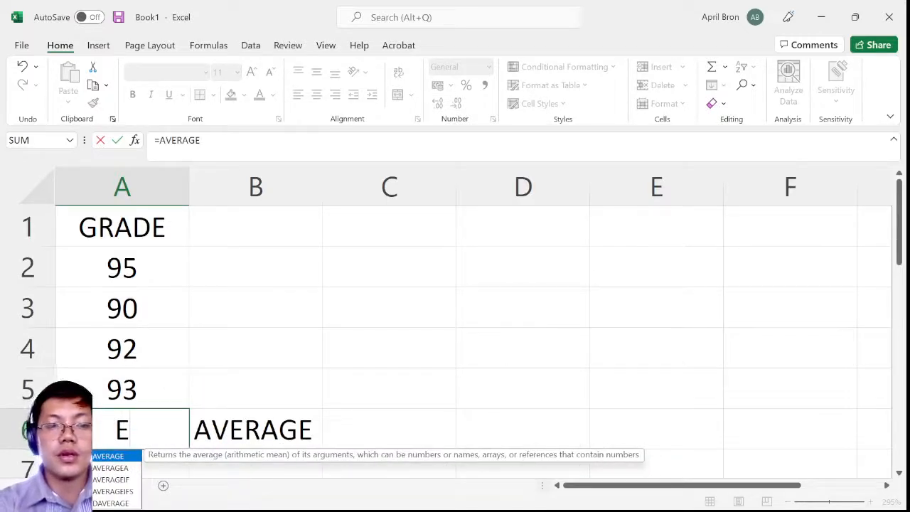
double_click(116, 456)
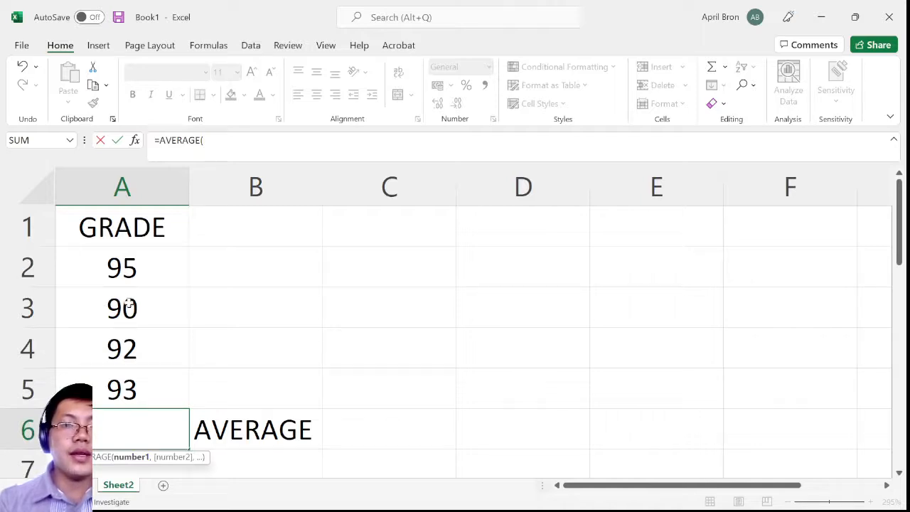
left_click_drag(143, 260, 147, 399)
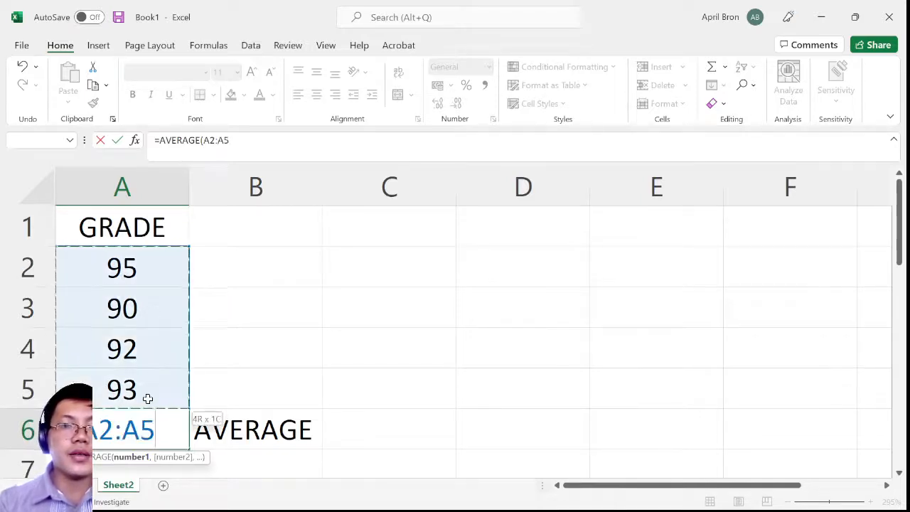
left_click(155, 259)
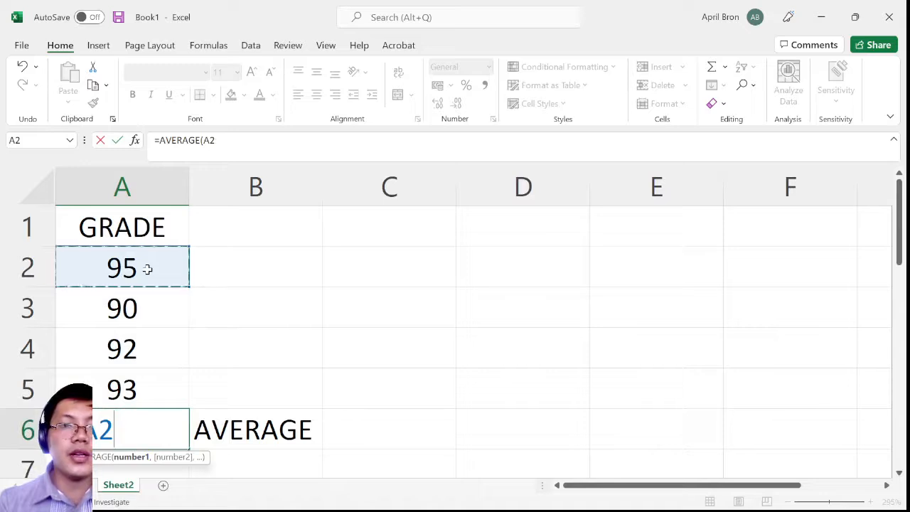
left_click_drag(147, 269, 154, 398)
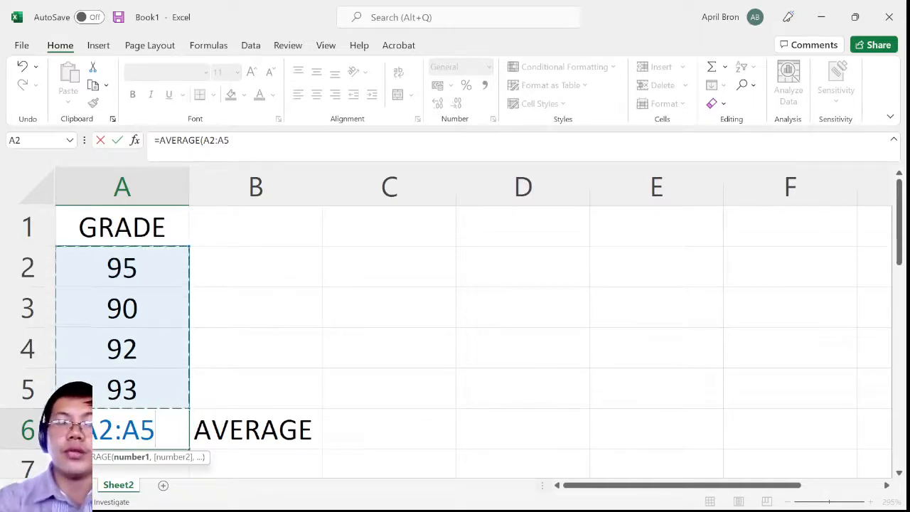
type(")")
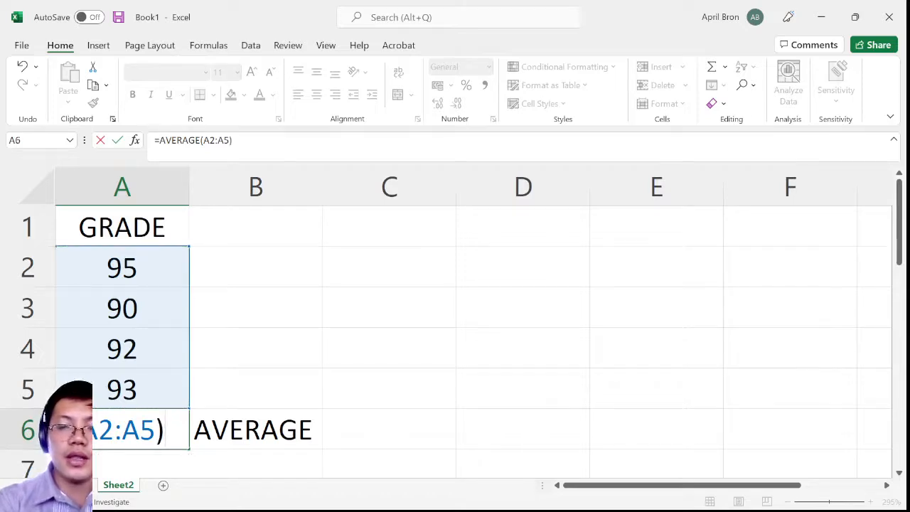
key("Return")
Show the average in cell A6 without decimals and make it bold
left_click(151, 399)
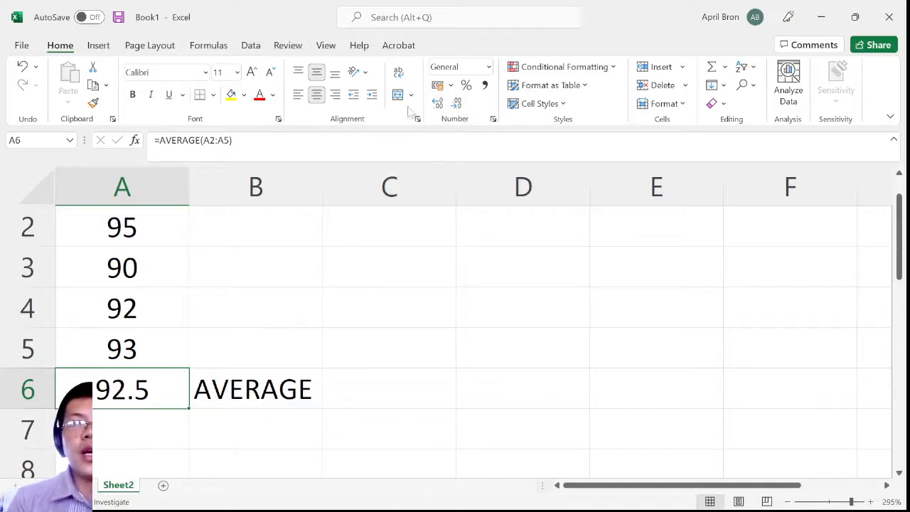
left_click(454, 106)
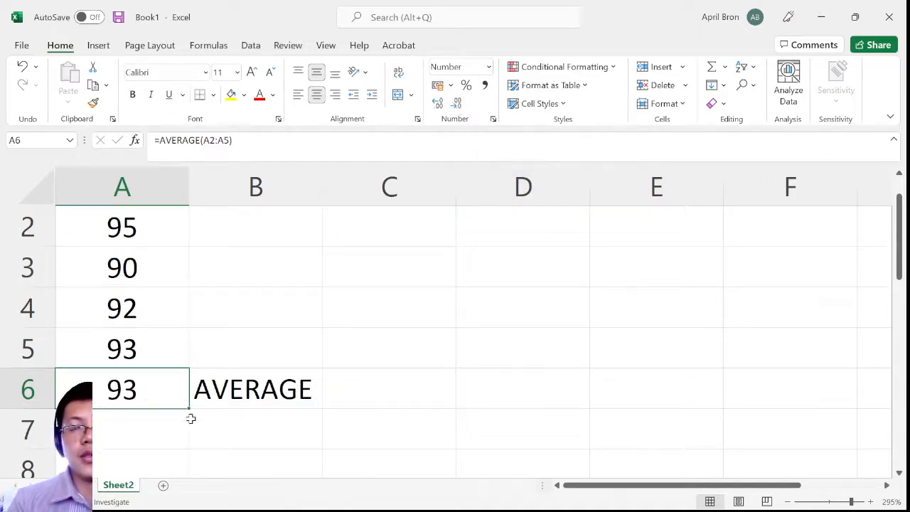
key("ctrl+b")
left_click(277, 361)
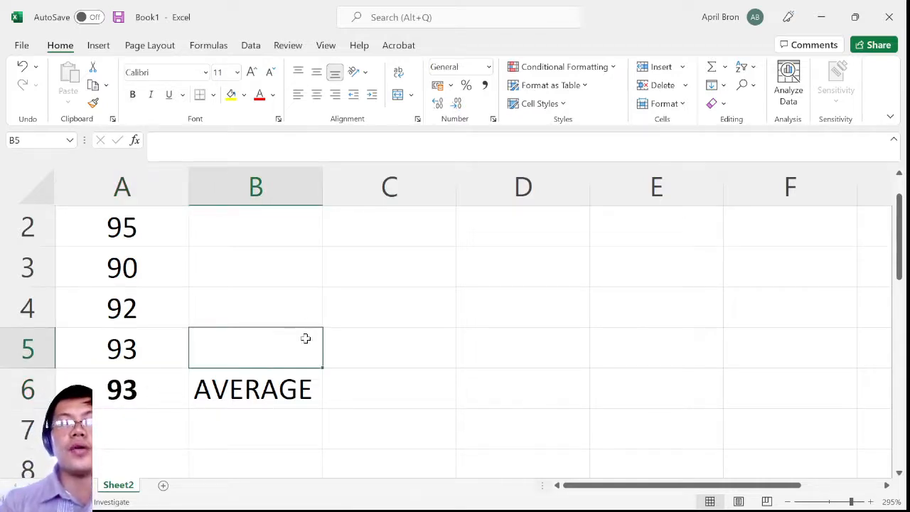
Examine the formula behind the average in cell A6, highlighting its full text
left_click(375, 323)
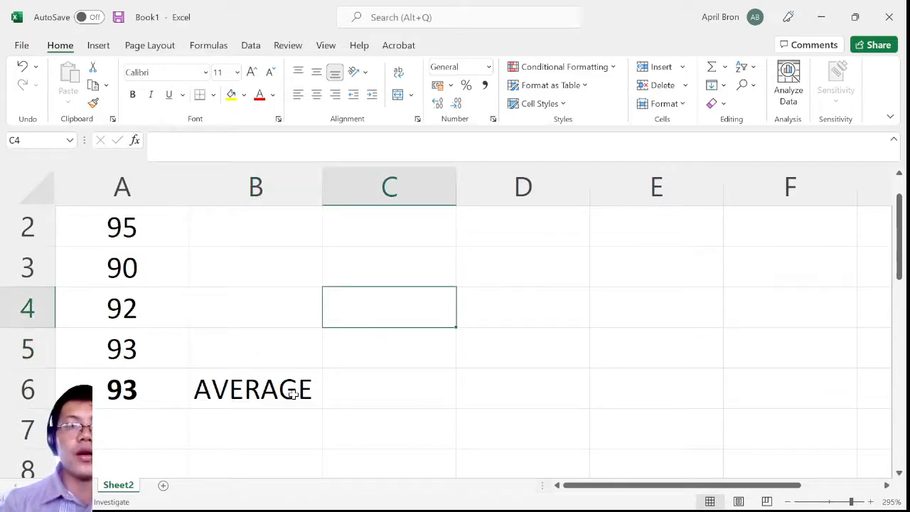
left_click(149, 384)
left_click(291, 357)
left_click(140, 393)
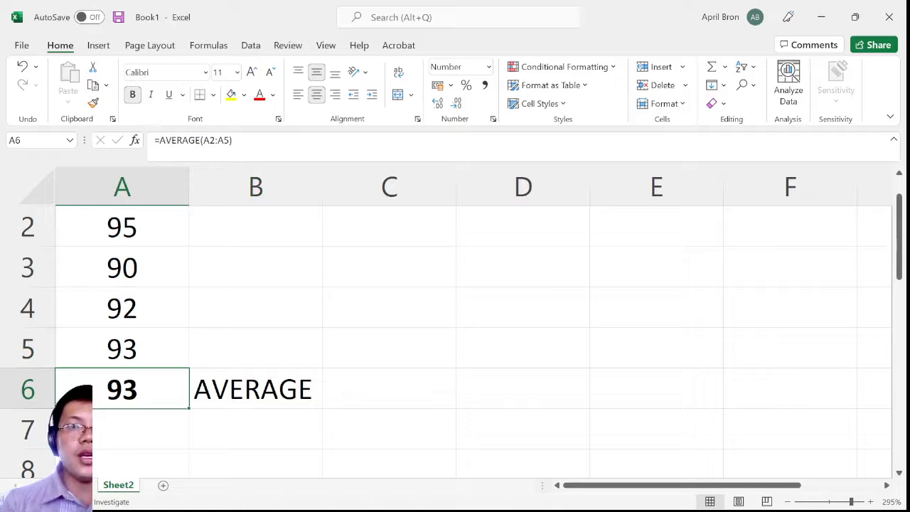
left_click_drag(233, 140, 140, 149)
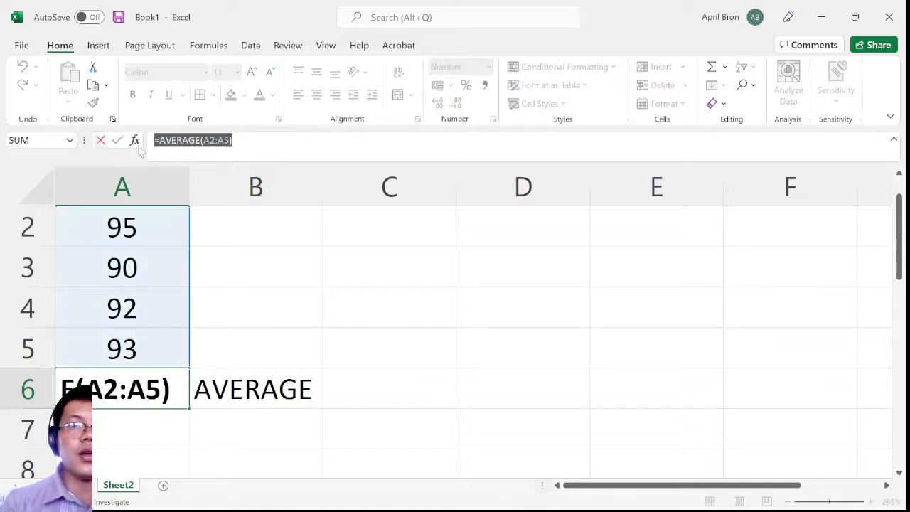
Review the AVERAGE function name inside the formula of cell A6, leaving the formula as it is
left_click(160, 140)
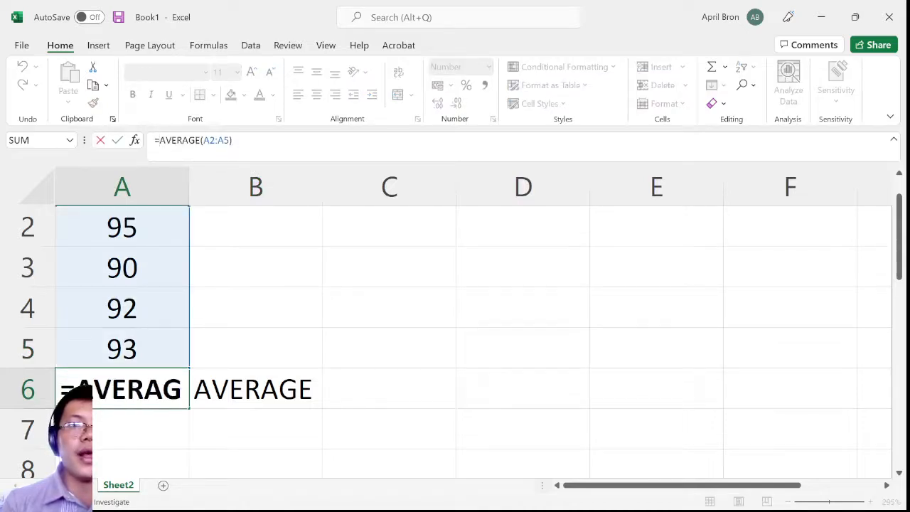
left_click_drag(160, 140, 204, 140)
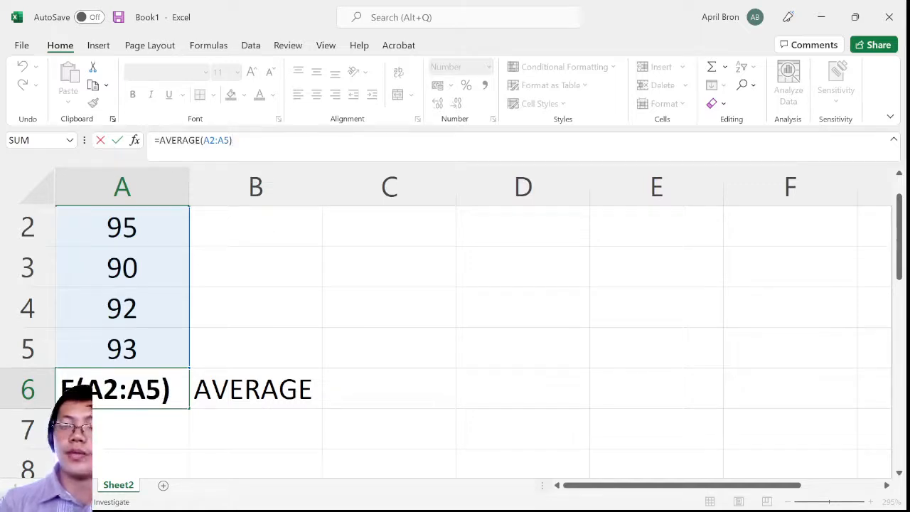
key("Return")
left_click(139, 393)
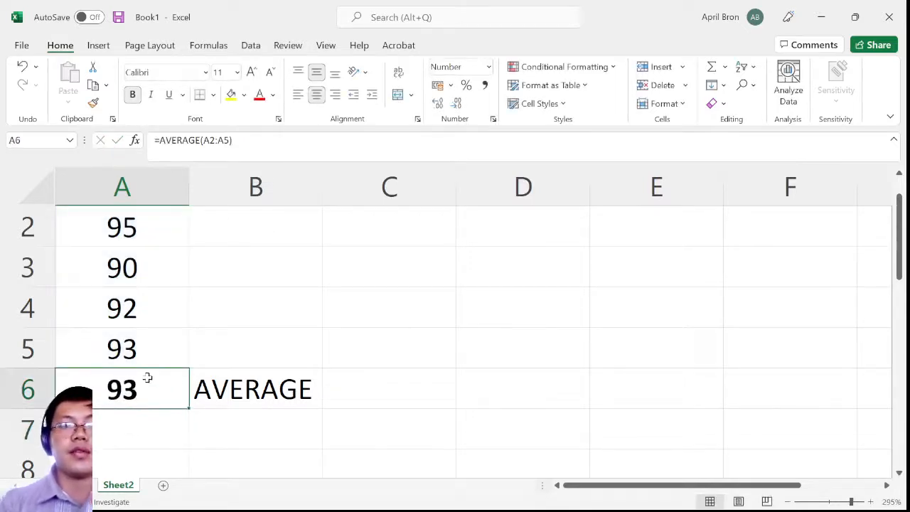
Calculate the sum of the grades in cell A7 with the formula =SUM(A2:A5)
left_click(263, 418)
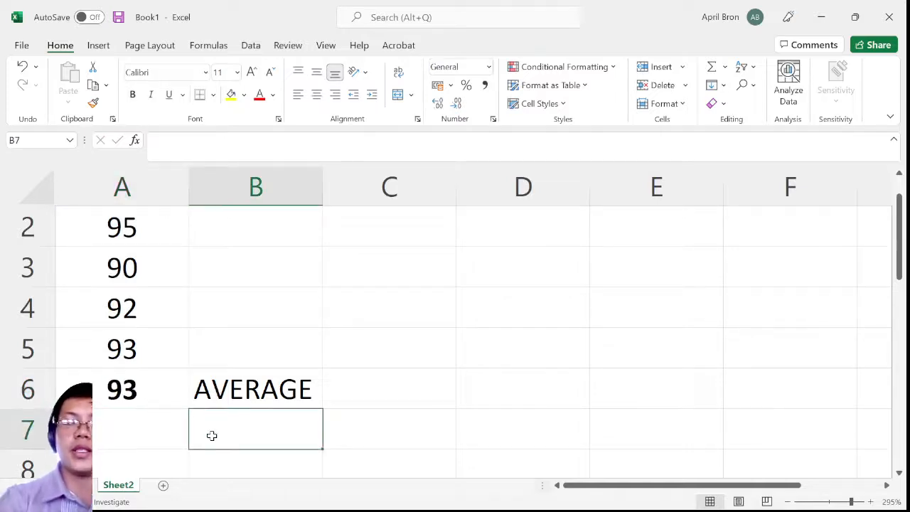
key("Left")
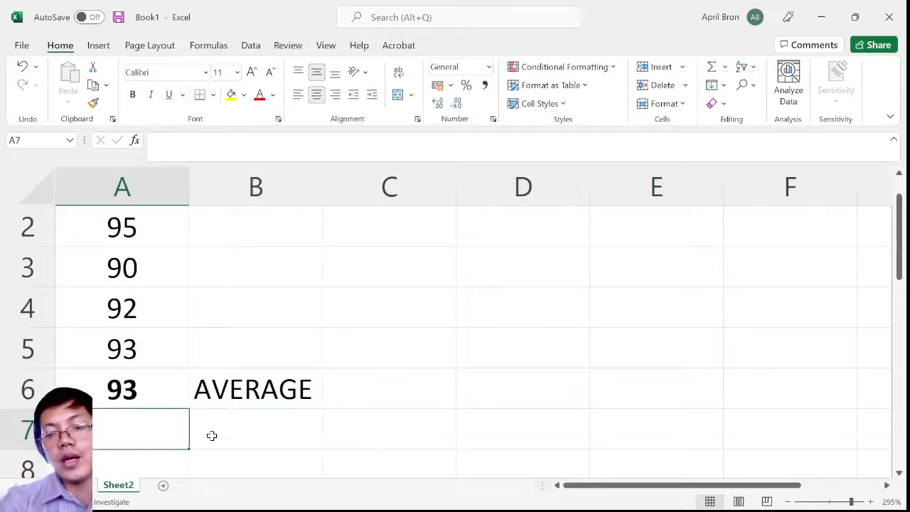
type("=")
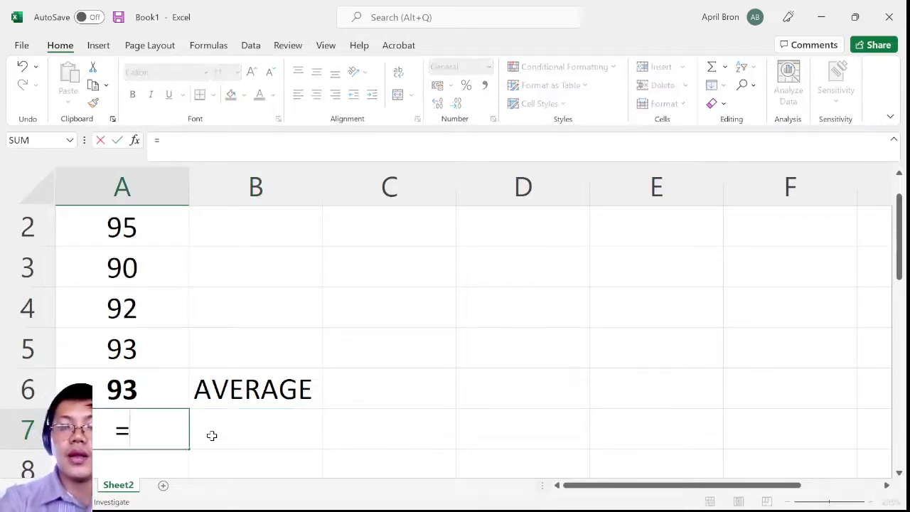
type("SUM")
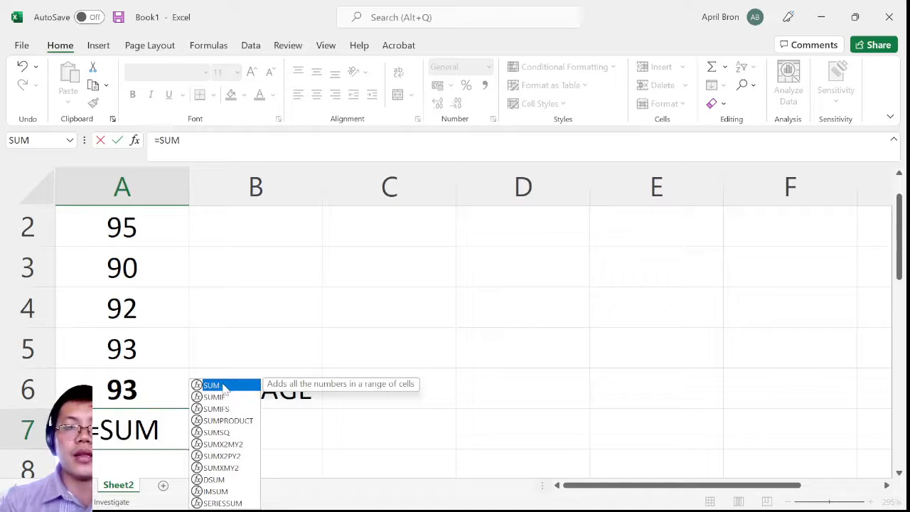
double_click(224, 386)
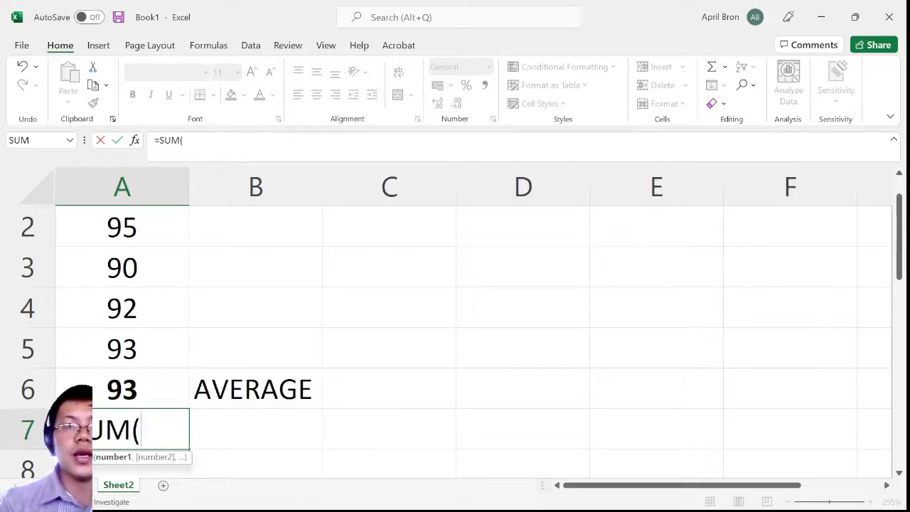
key("BackSpace")
type("(")
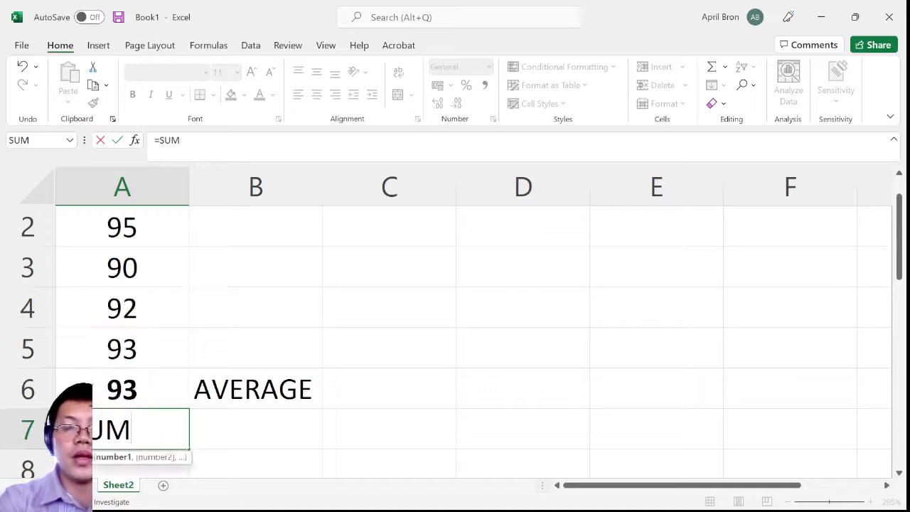
left_click(137, 226)
scroll(146, 260, "up", 1)
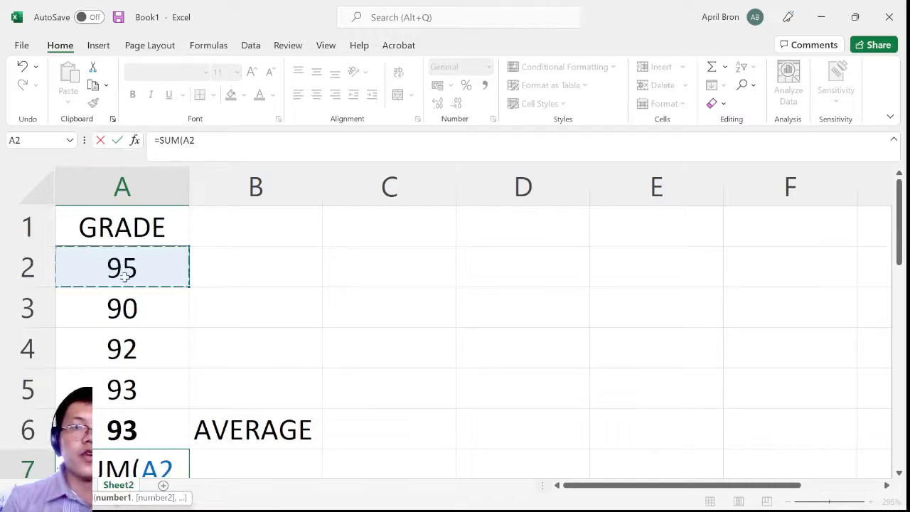
left_click_drag(124, 281, 122, 384)
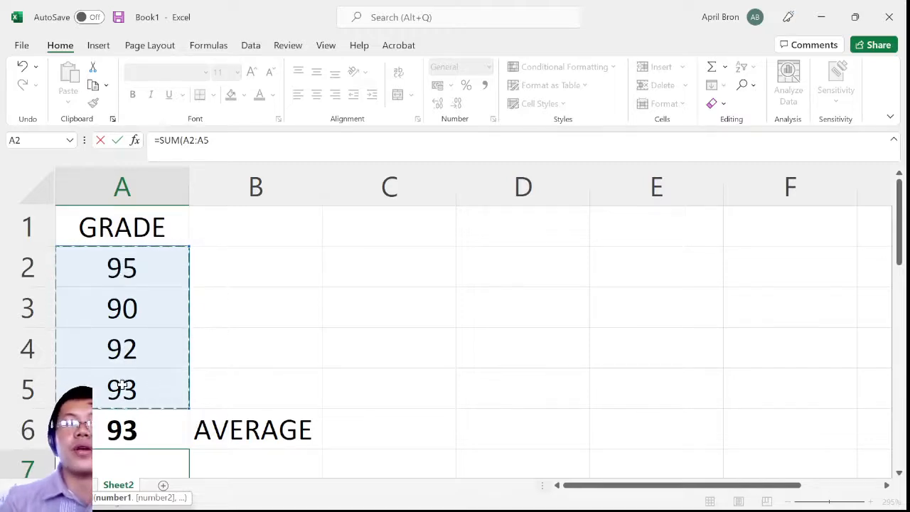
scroll(165, 399, "down", 1)
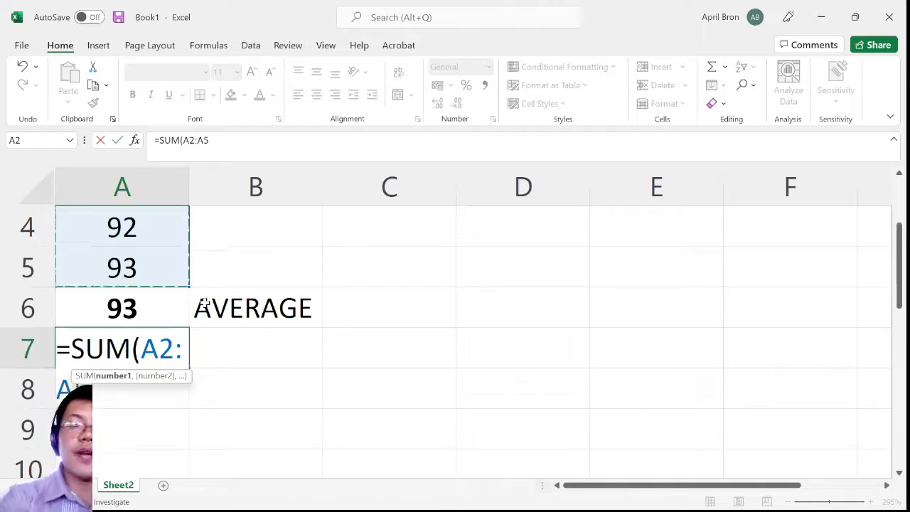
type(")")
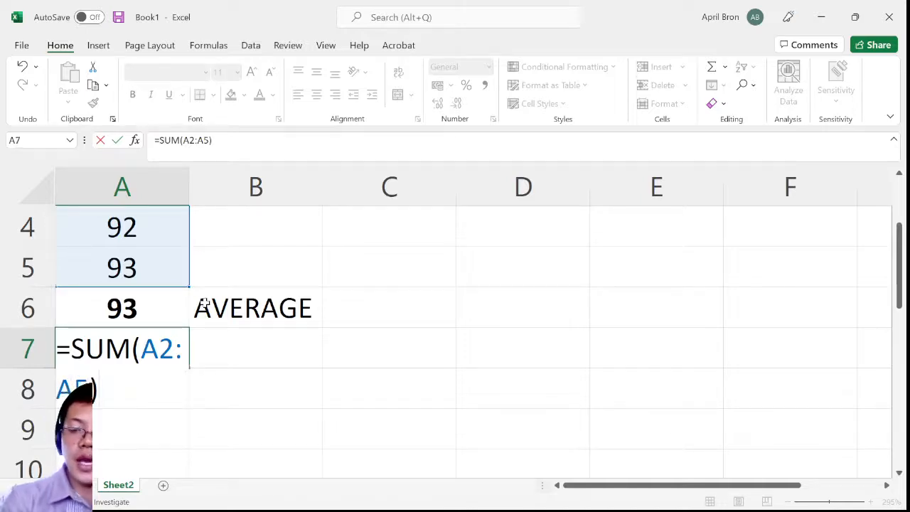
key("Return")
left_click(186, 351)
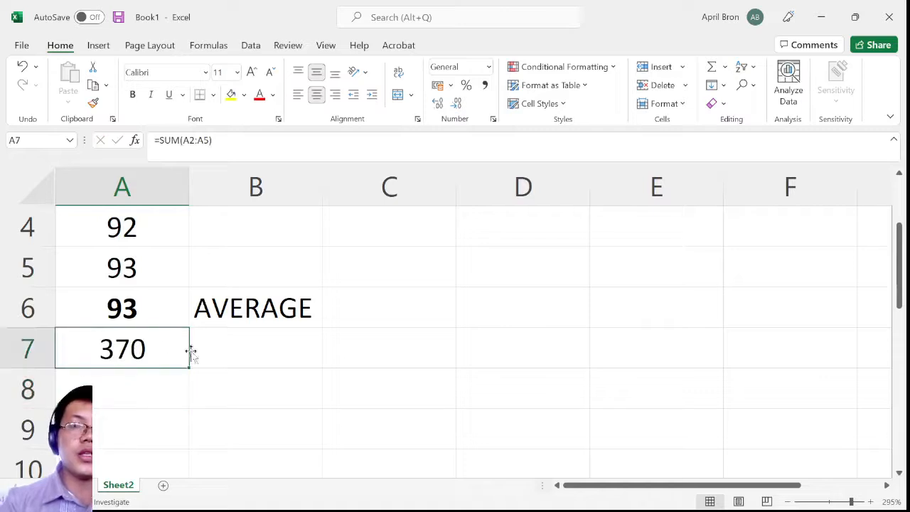
Label the total row by entering SUM in cell B7
left_click(262, 363)
type("SUM")
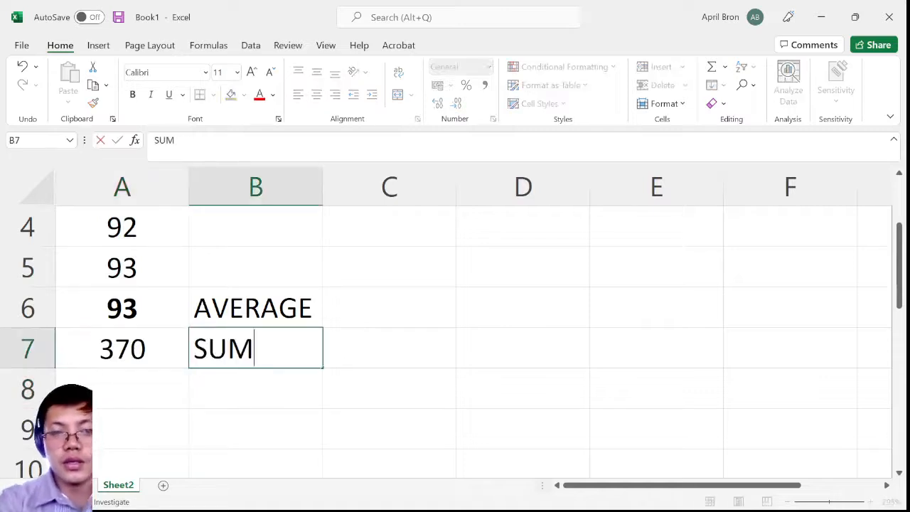
left_click(335, 344)
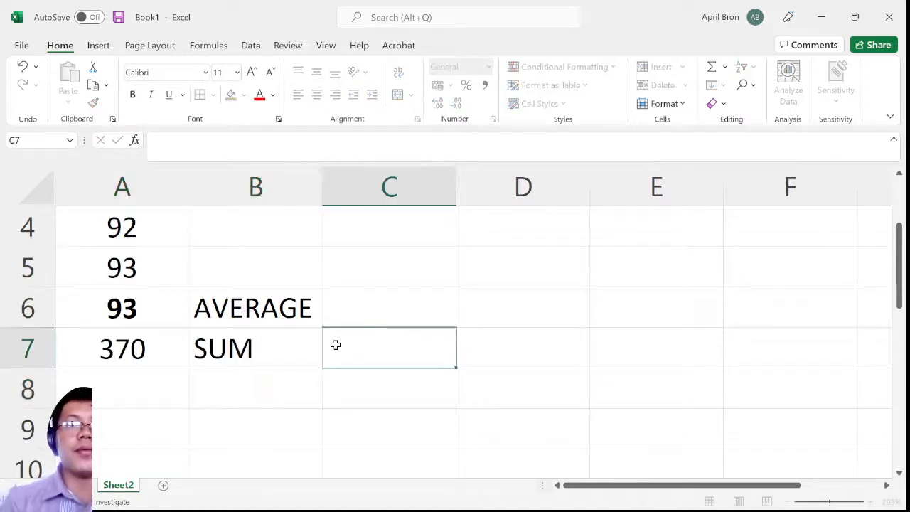
Compare the sum in cell A7 with its label and with the average formula in cell A6
left_click(135, 346)
left_click(277, 353)
left_click(152, 351)
left_click(220, 354)
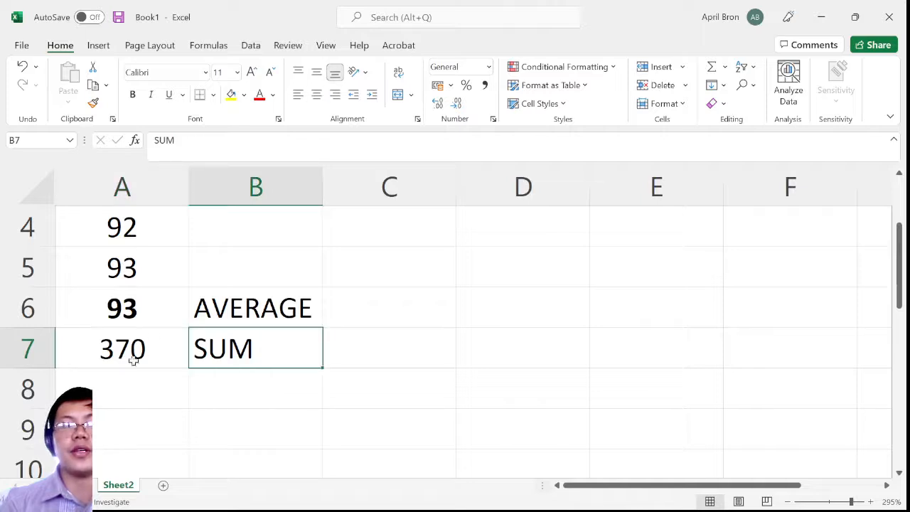
left_click(132, 360)
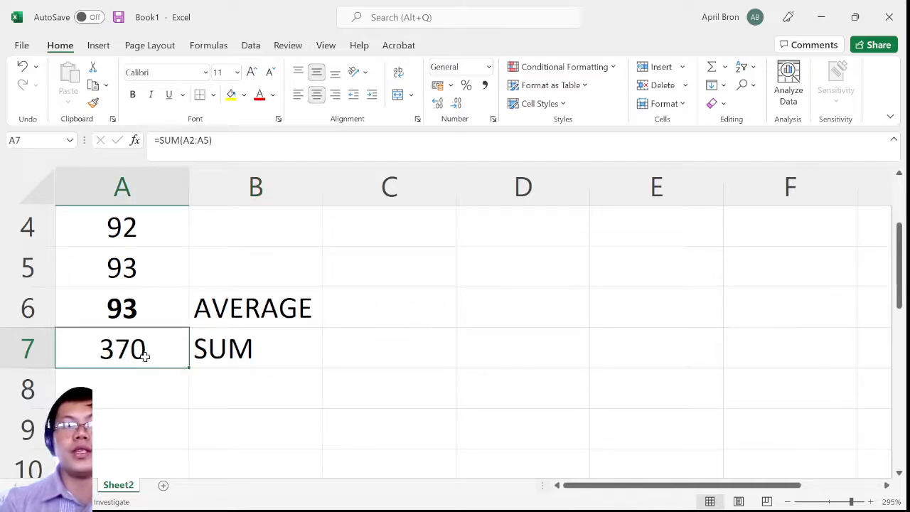
left_click(142, 312)
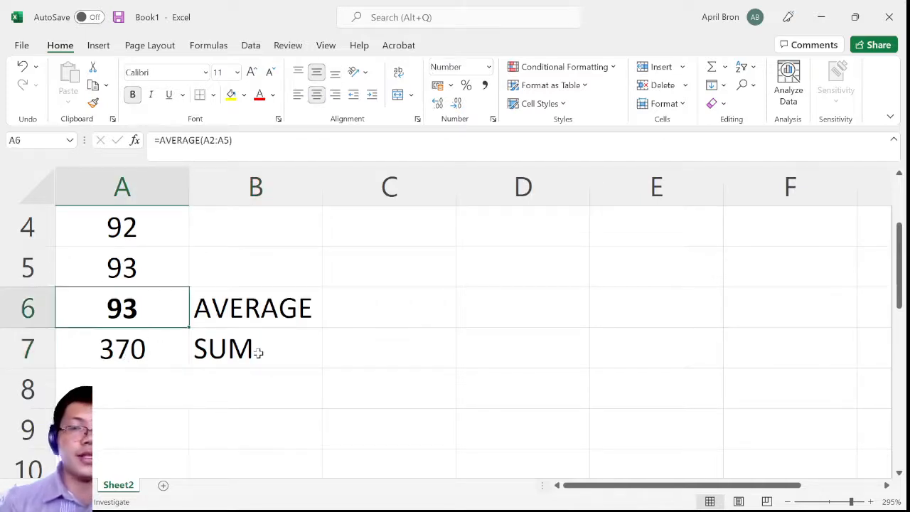
left_click(148, 358)
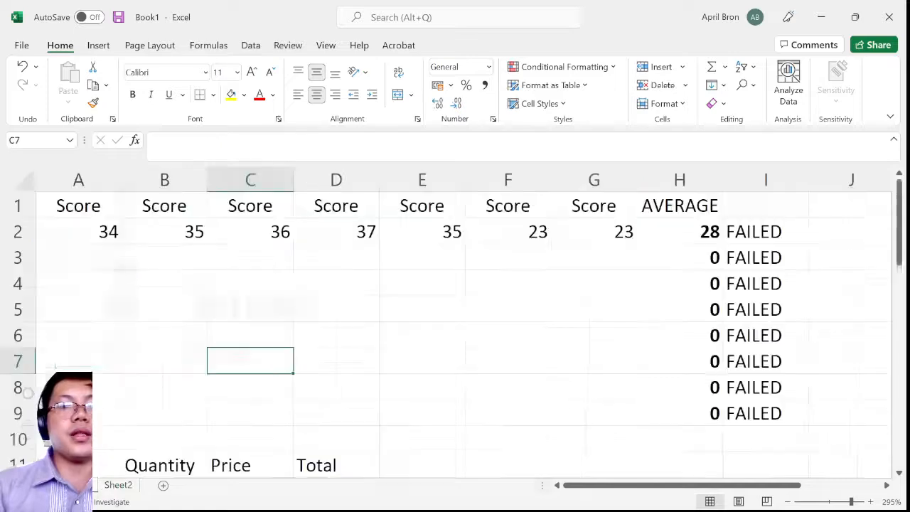
mouse_move(833, 508)
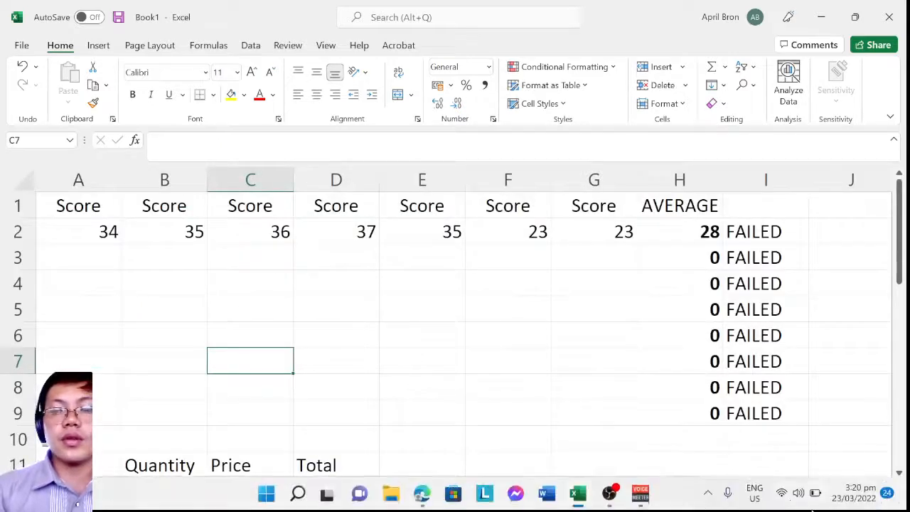
left_click(609, 493)
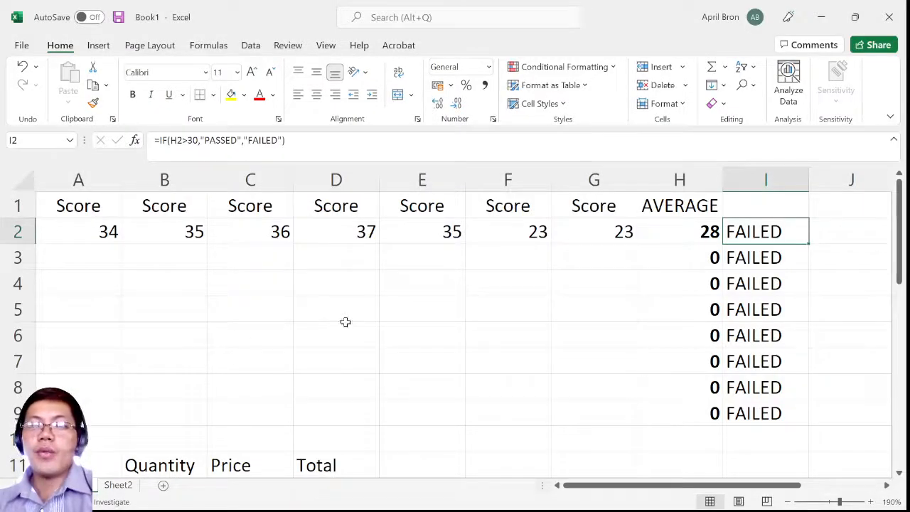
Examine the IF formula in cell I2, covering its logical test, value if true and value if false
scroll(353, 292, "down", 1)
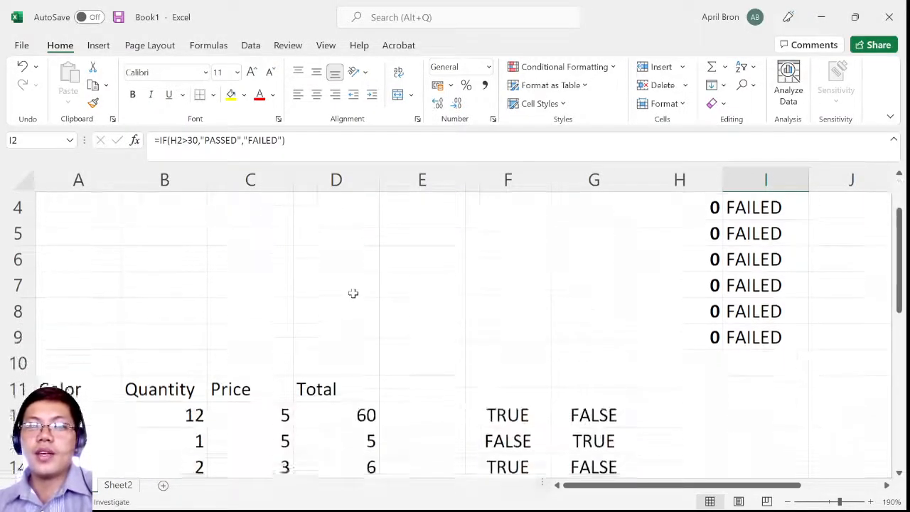
scroll(353, 292, "up", 1)
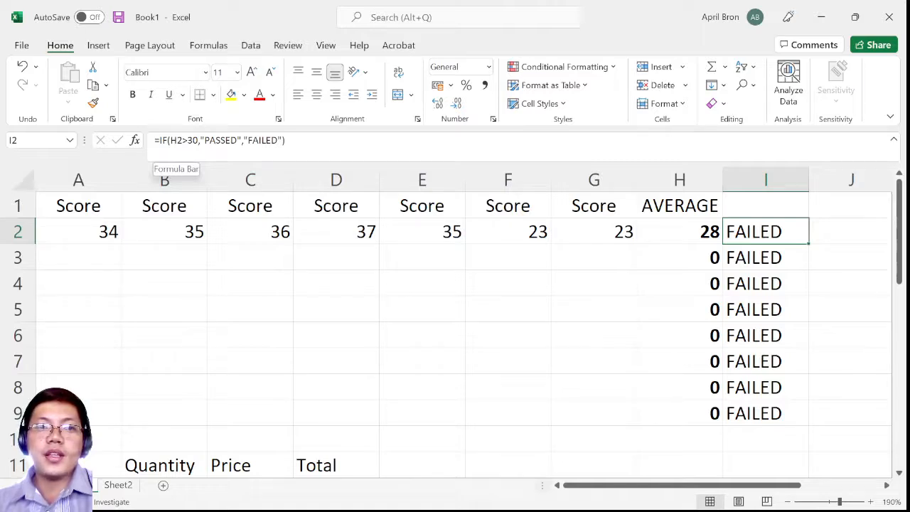
left_click(181, 140)
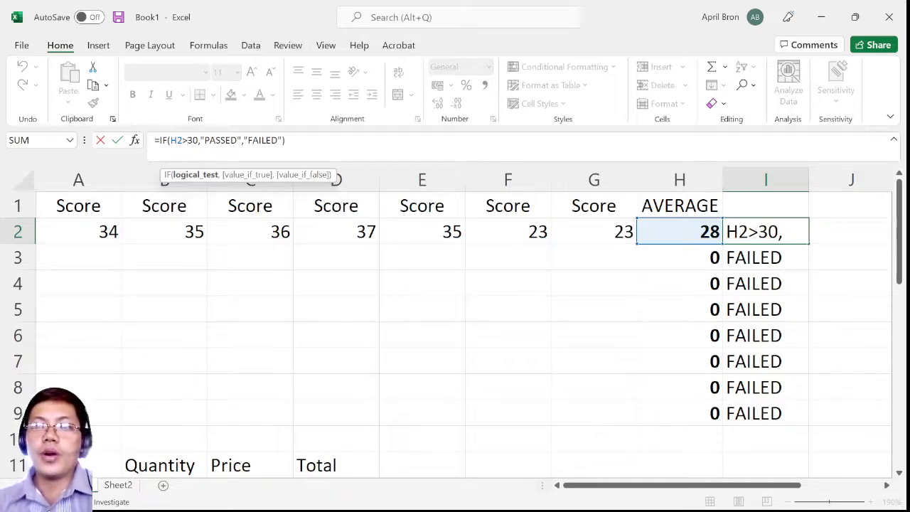
left_click(759, 233)
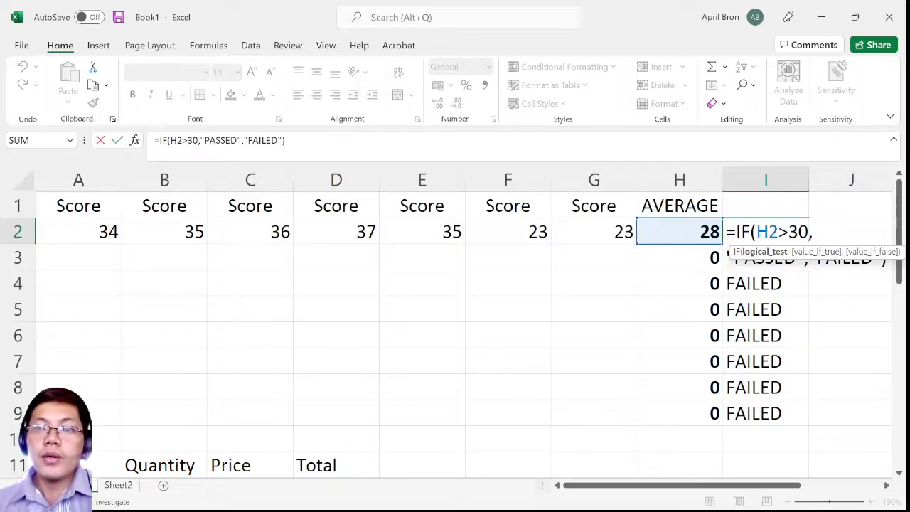
left_click(204, 140)
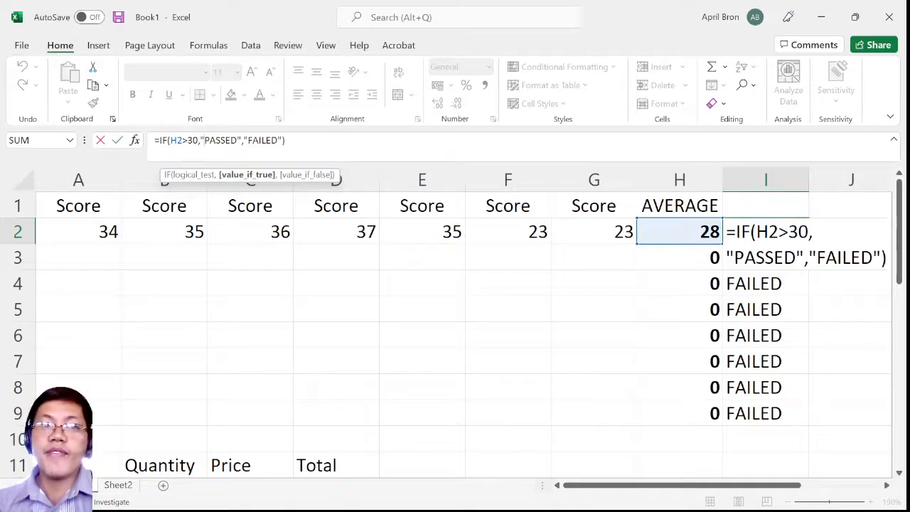
left_click_drag(272, 140, 282, 140)
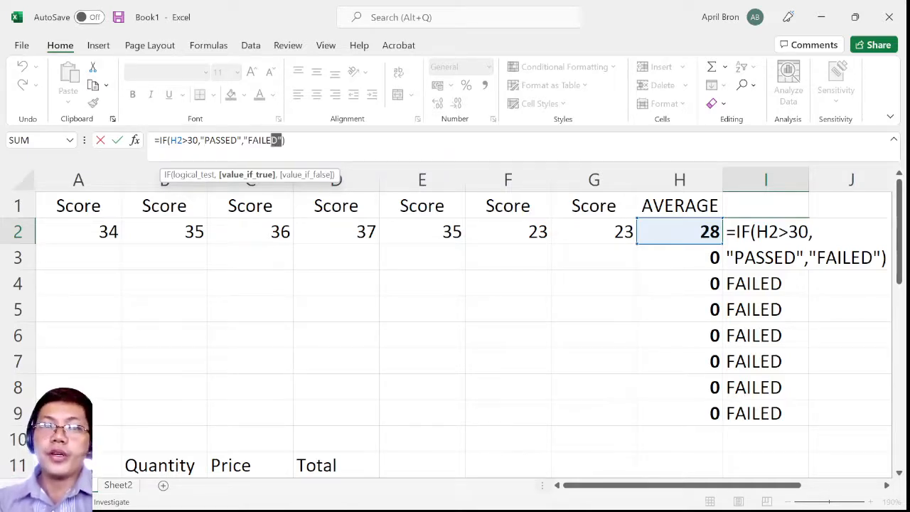
left_click(286, 140)
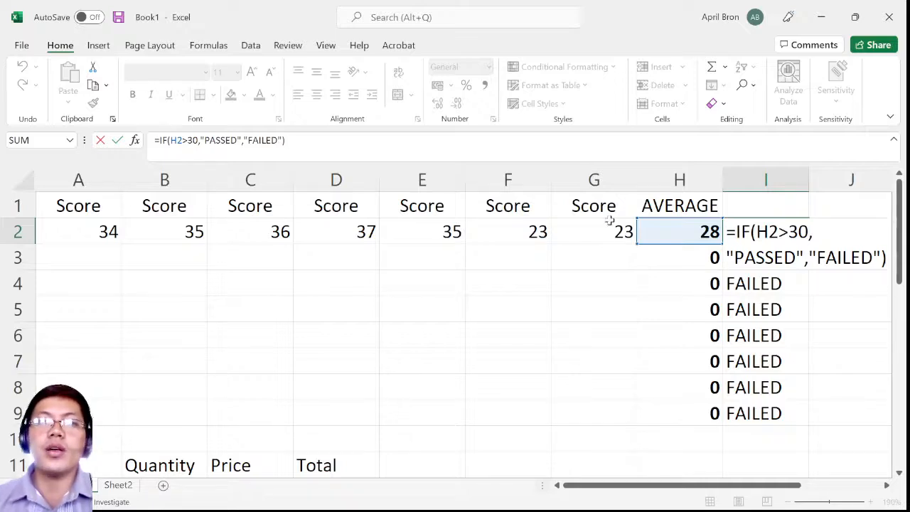
key("Return")
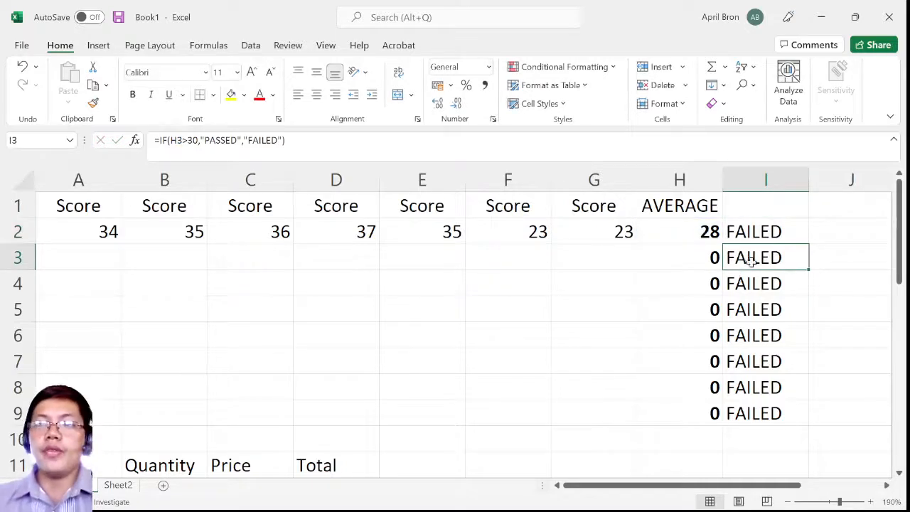
Compare the average formula in cell H2 with the pass/fail formula in cell I2
left_click(751, 239)
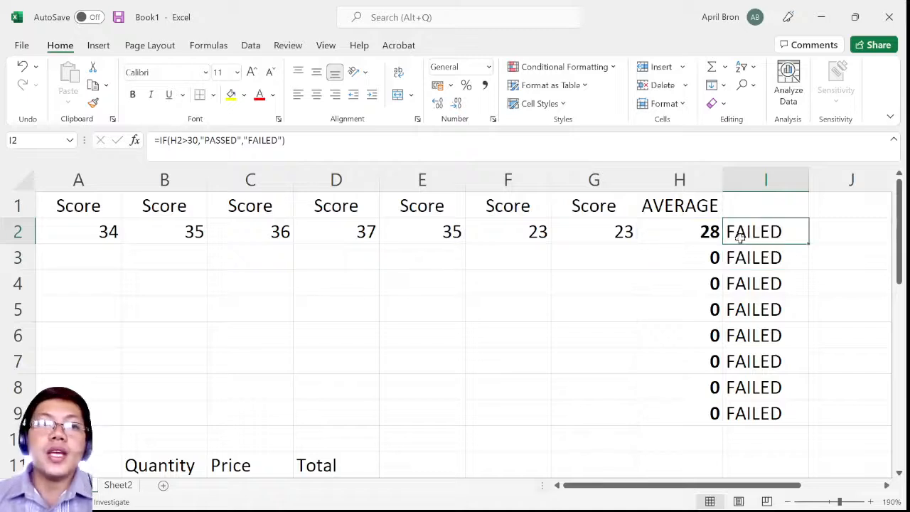
left_click(693, 231)
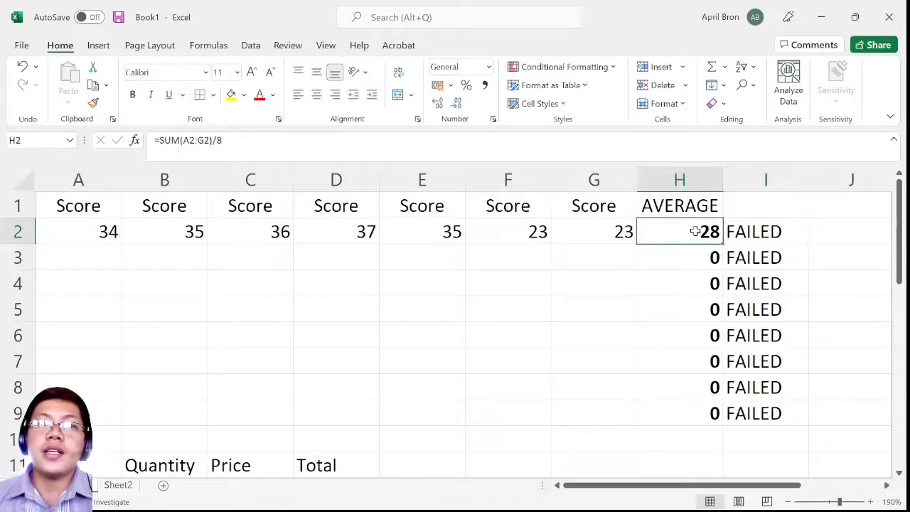
left_click(785, 238)
left_click(702, 231)
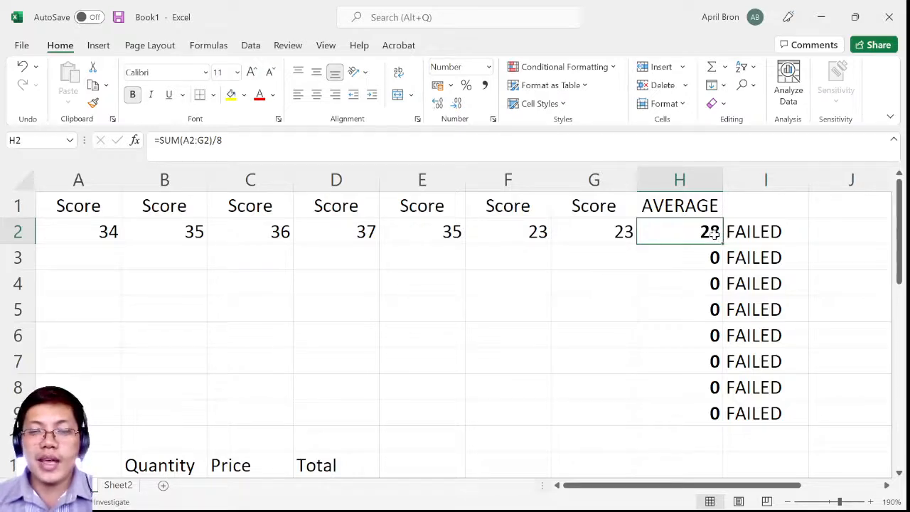
left_click(759, 232)
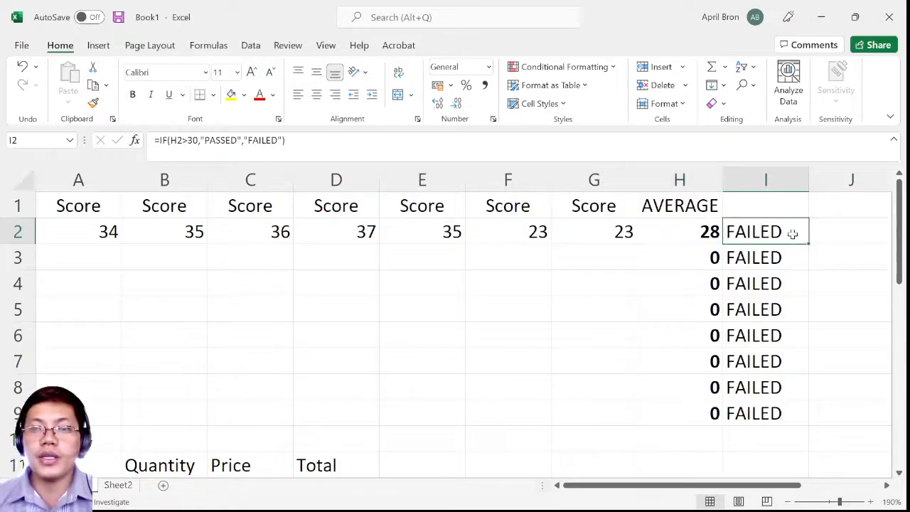
Test the pass/fail formula in row 3 by entering 30 and 31 in turn as the average in cell H3
left_click(699, 250)
type("30")
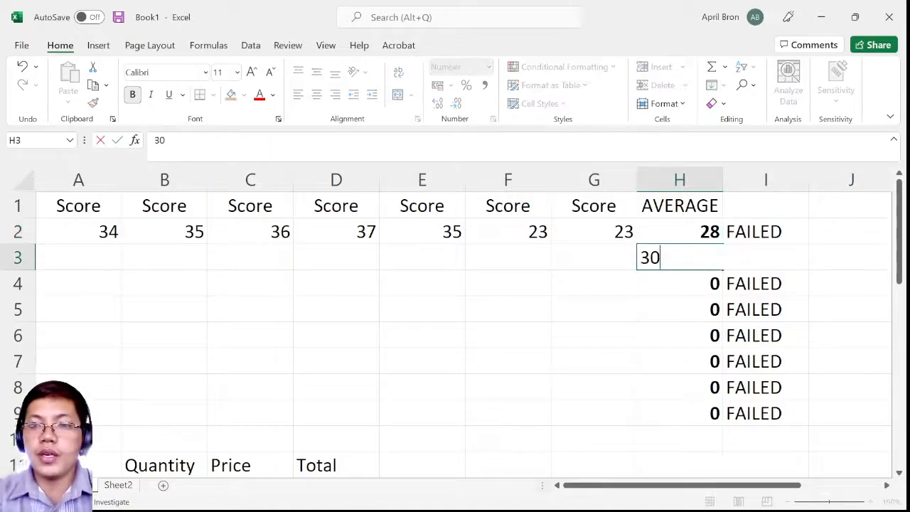
left_click(669, 299)
left_click(702, 260)
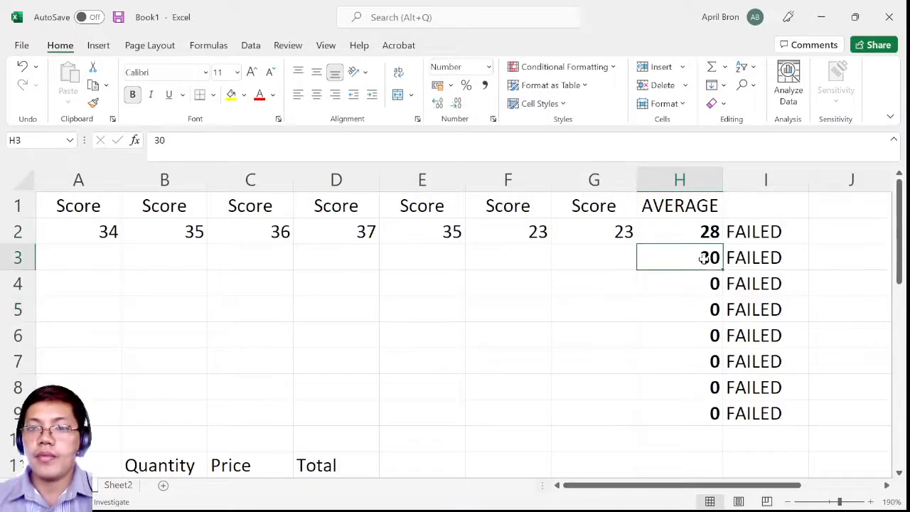
type("31")
key("Return")
left_click(703, 259)
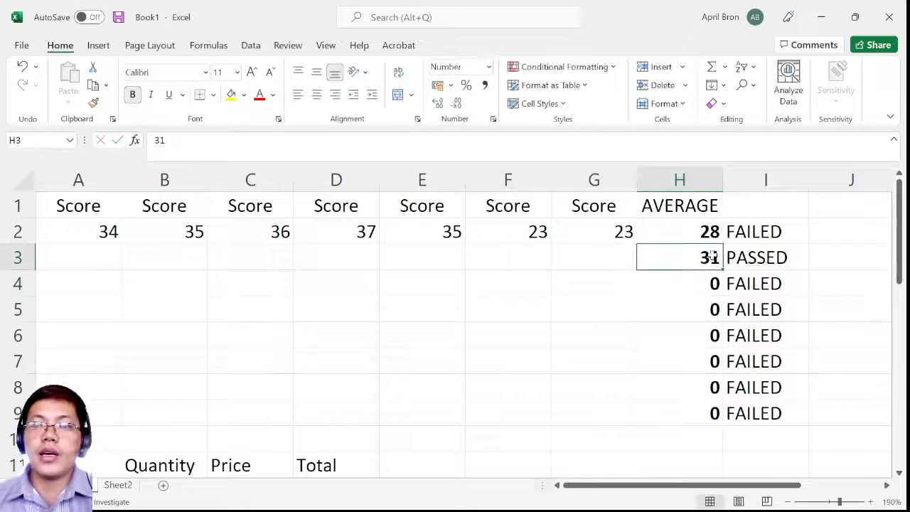
Examine the whole IF formula in cell I3 that grades the average in cell H3
left_click(741, 260)
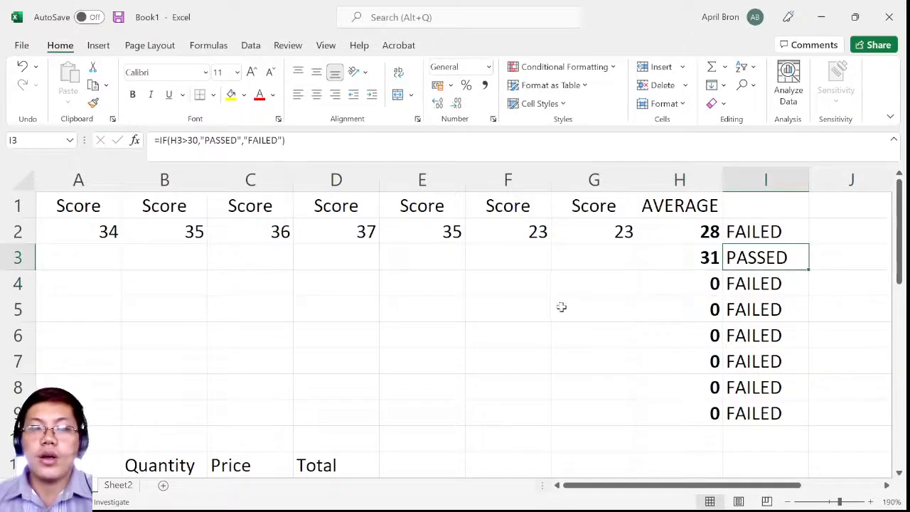
scroll(561, 313, "down", 1)
scroll(560, 321, "up", 1)
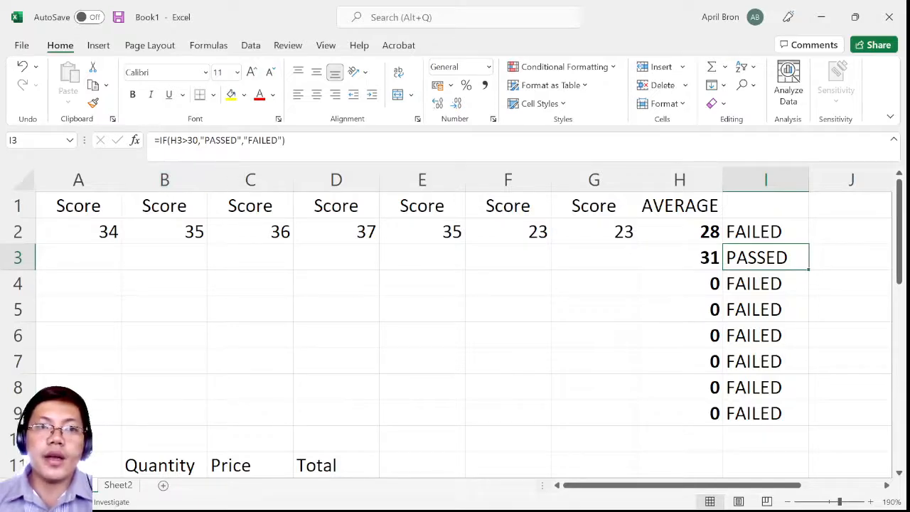
left_click_drag(285, 140, 155, 140)
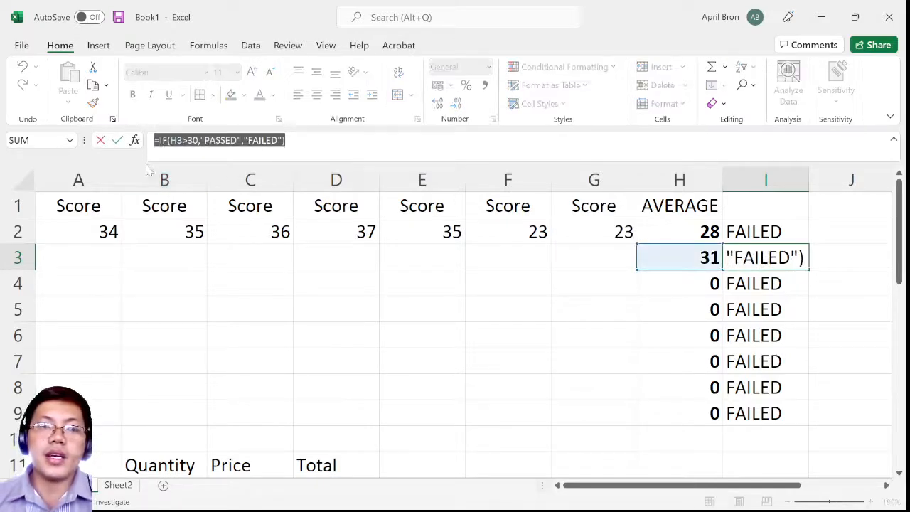
scroll(246, 378, "down", 1)
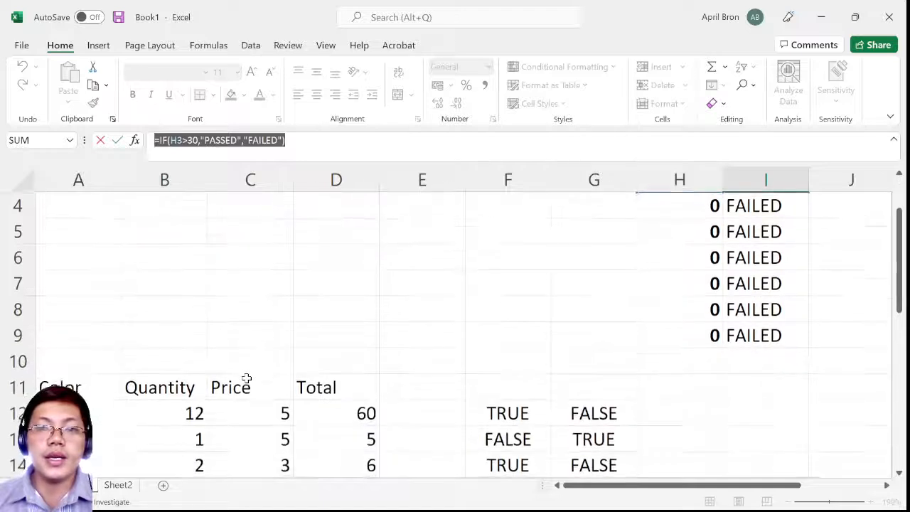
scroll(246, 377, "up", 1)
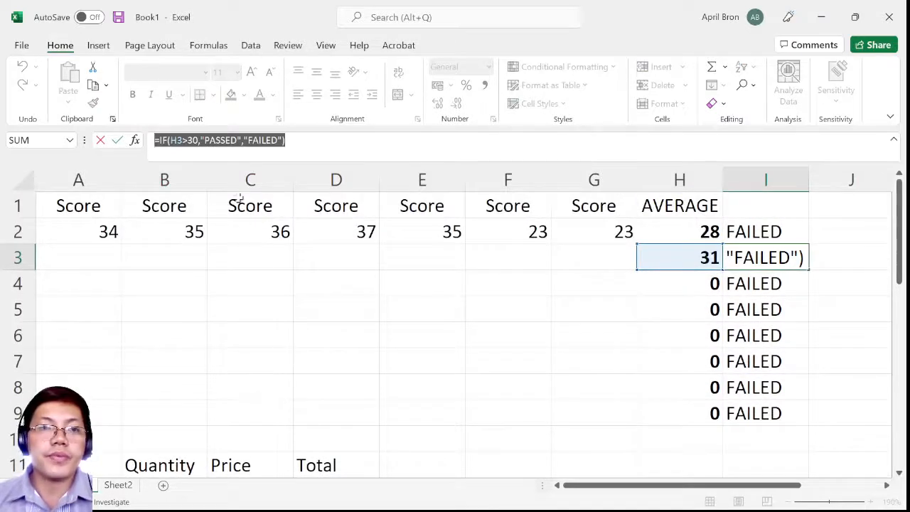
left_click(286, 140)
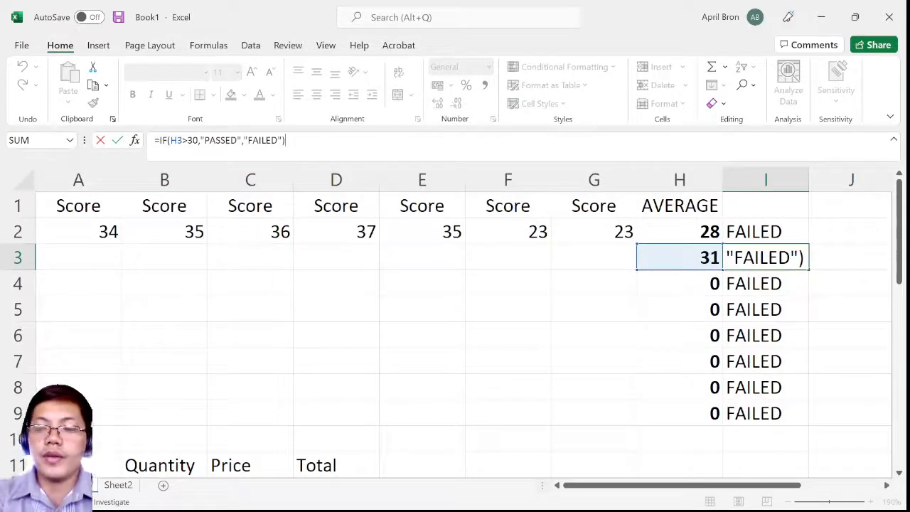
key("Return")
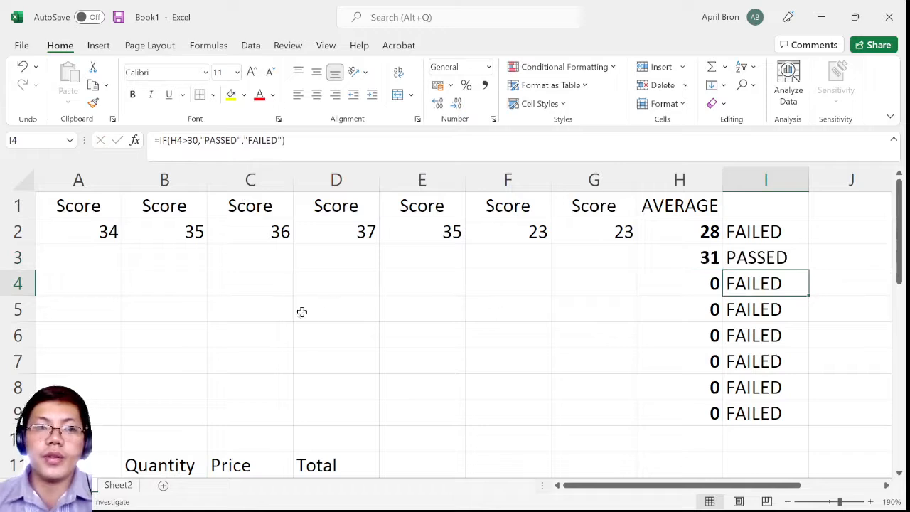
Compare the color entry in cell A12 of the Color table with the logical formula in cell F12
scroll(249, 334, "down", 3)
scroll(211, 315, "up", 1)
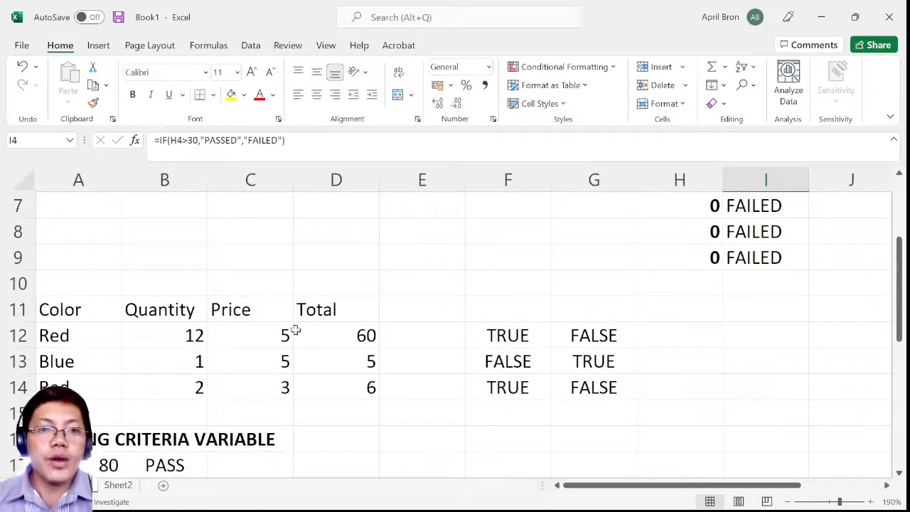
left_click(92, 310)
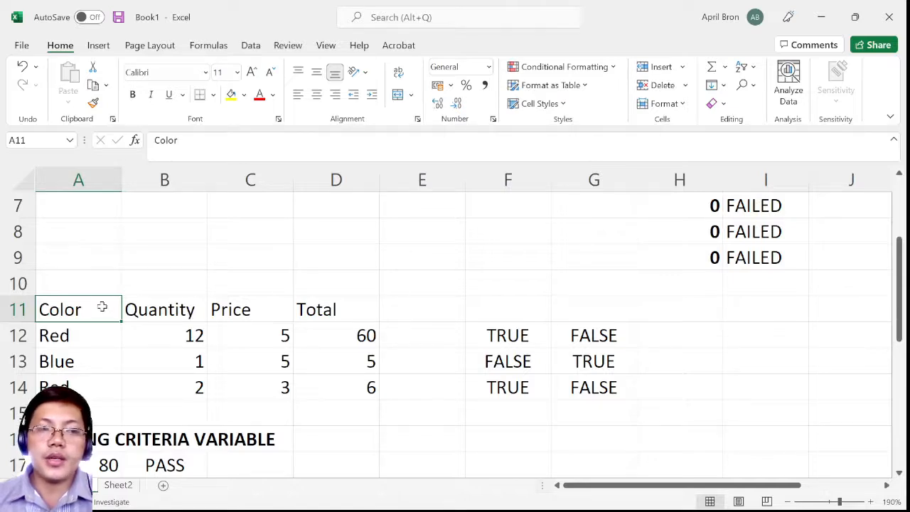
left_click(517, 338)
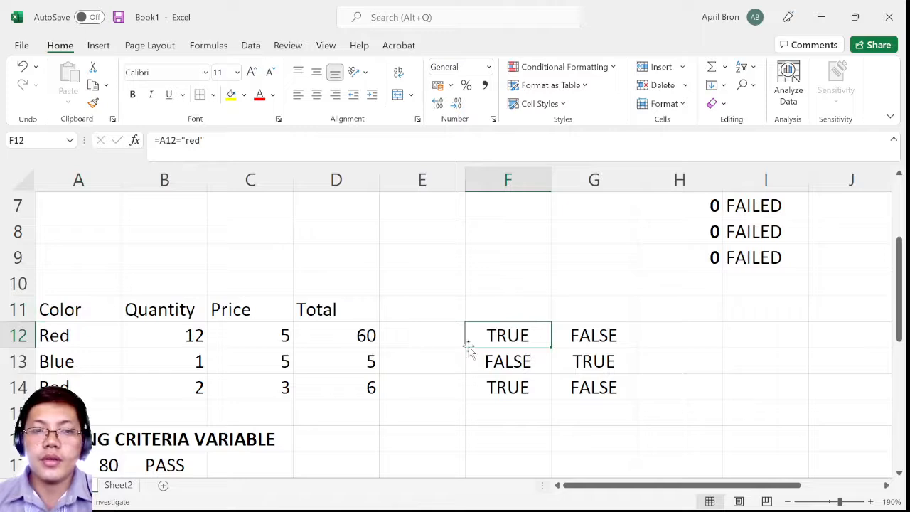
left_click(64, 335)
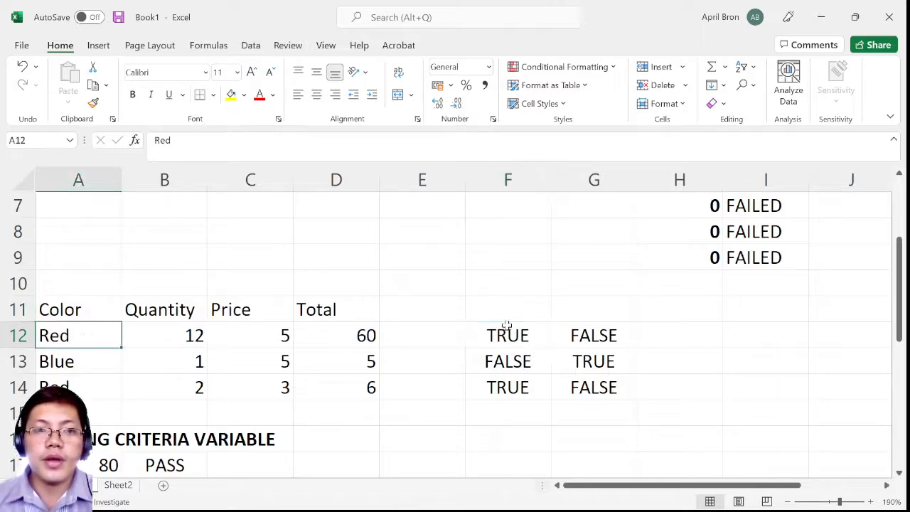
left_click(528, 340)
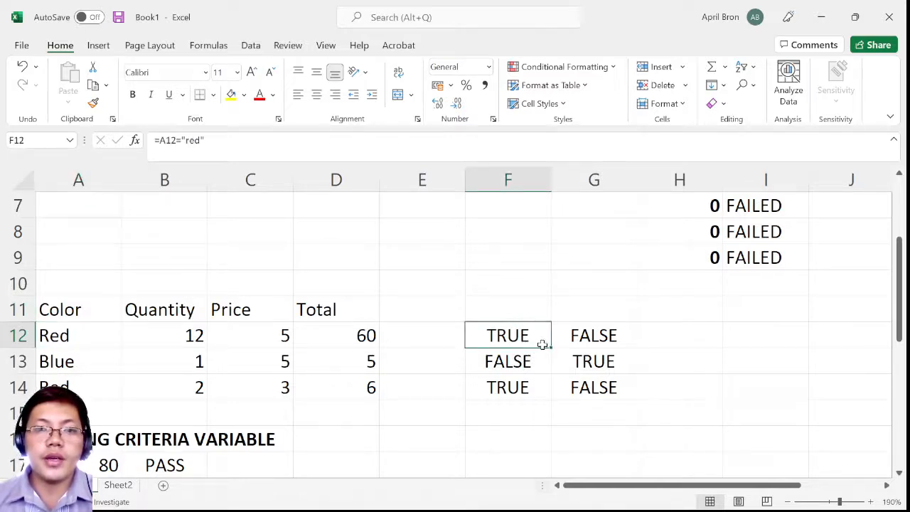
left_click(77, 334)
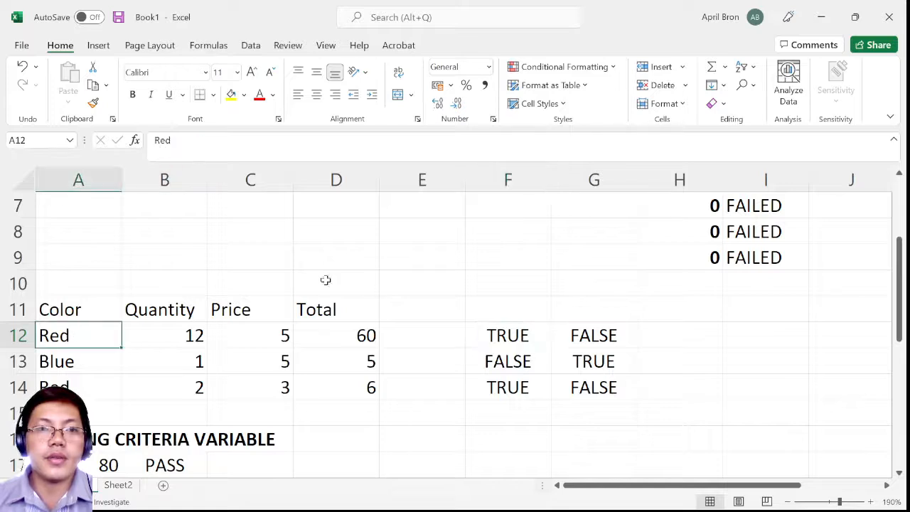
left_click(68, 316)
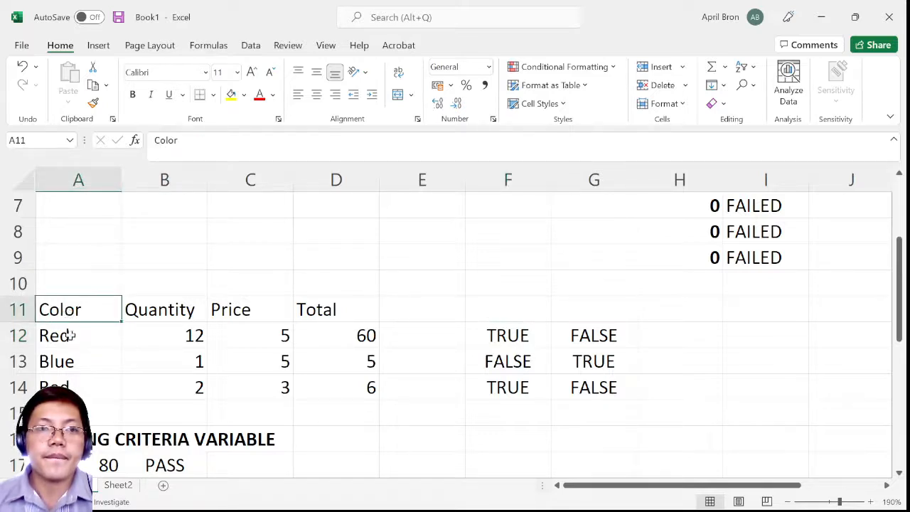
left_click(503, 339)
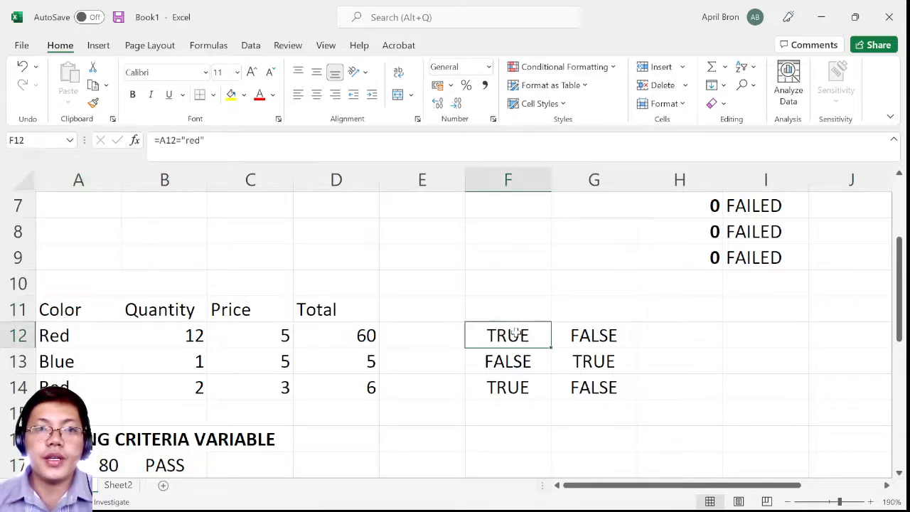
Examine the parts of the logical formula in cell F12, covering its cell reference and its text criterion
key("F2")
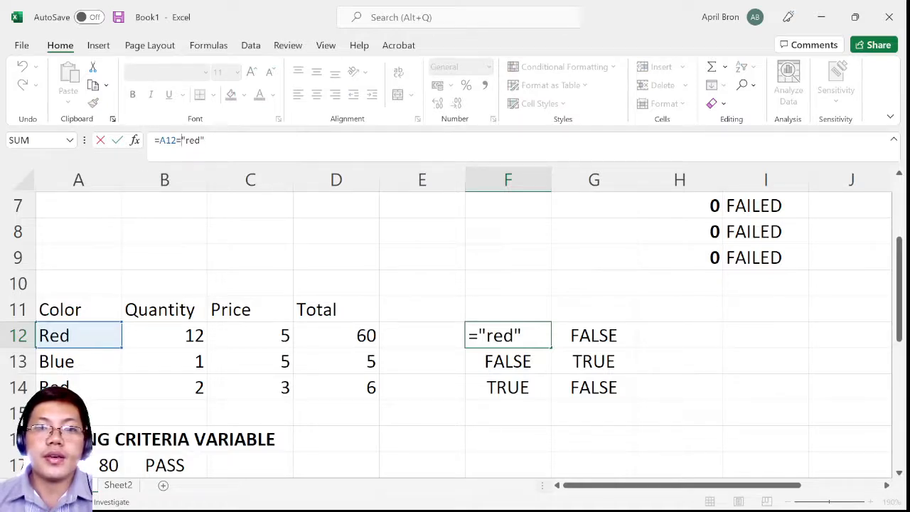
left_click(532, 360)
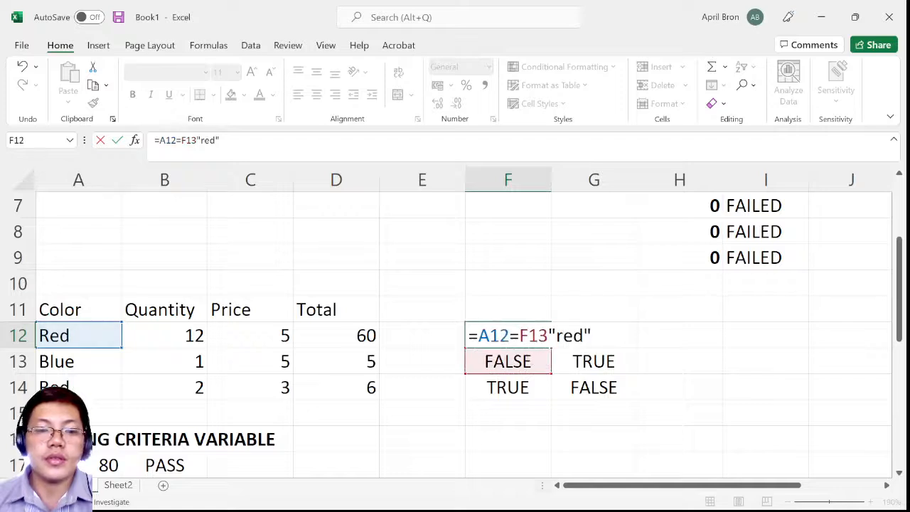
key("Escape")
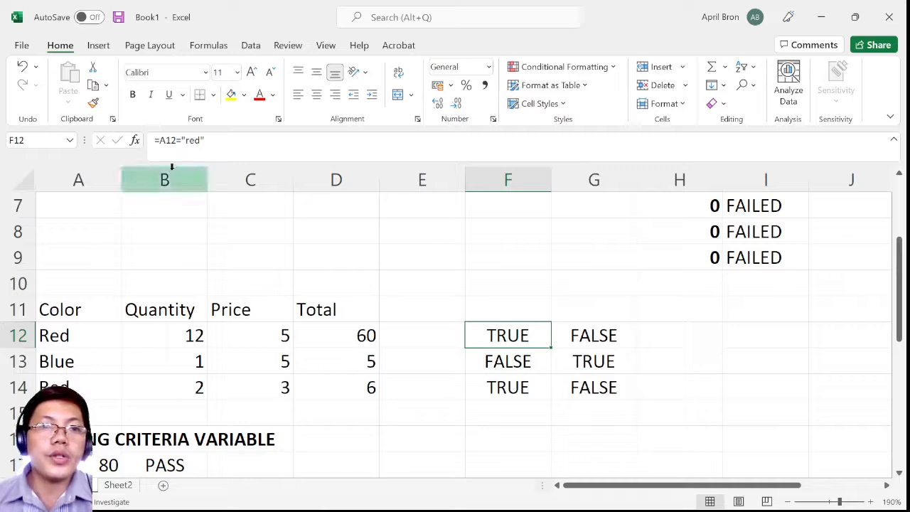
key("F2")
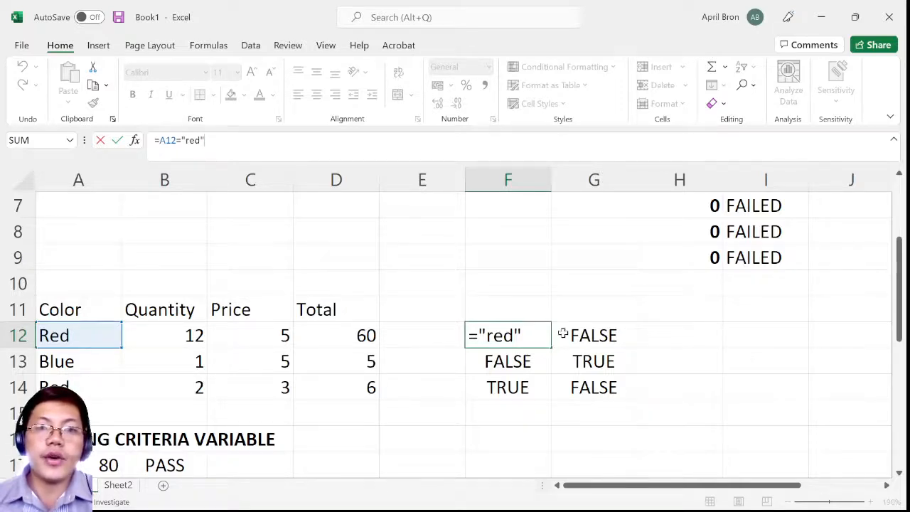
key("ctrl+Return")
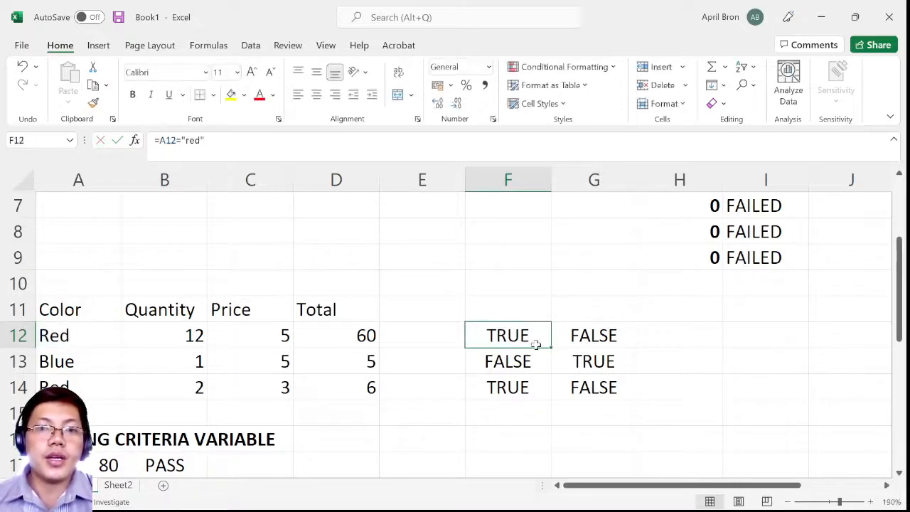
double_click(527, 337)
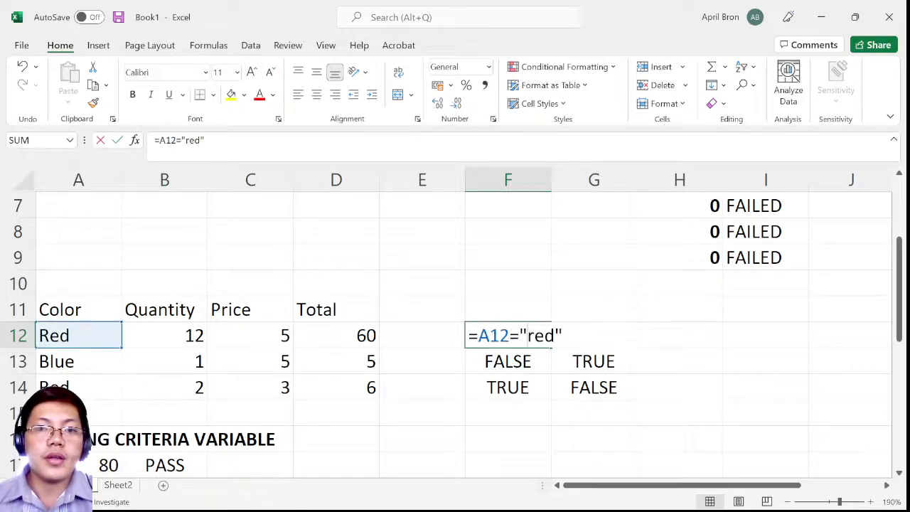
key("Escape")
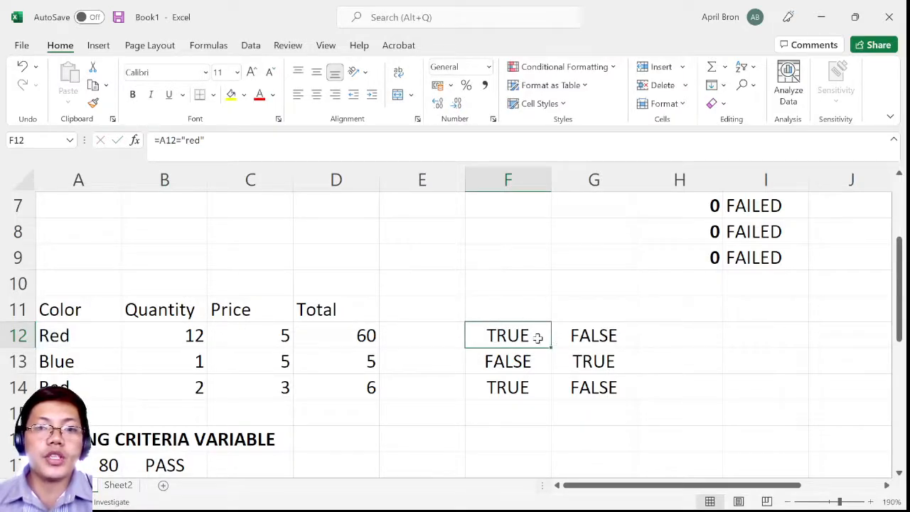
double_click(537, 338)
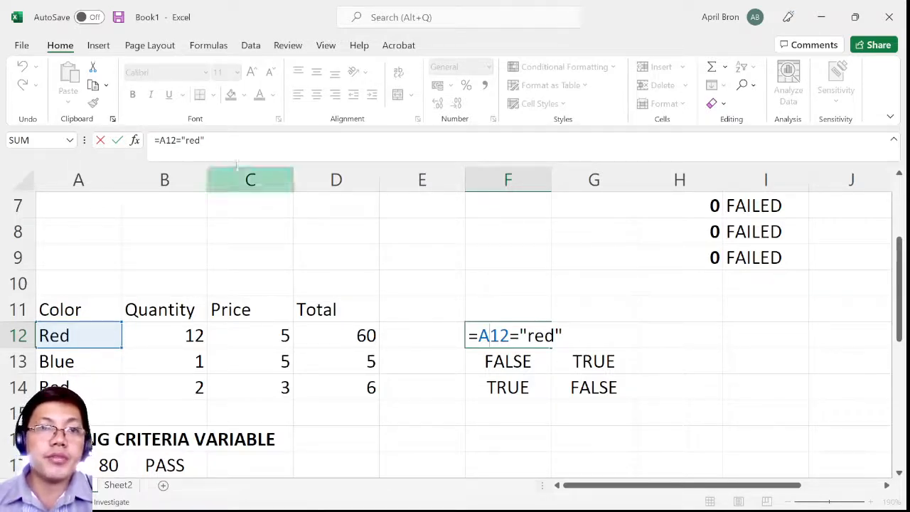
key("ctrl+Return")
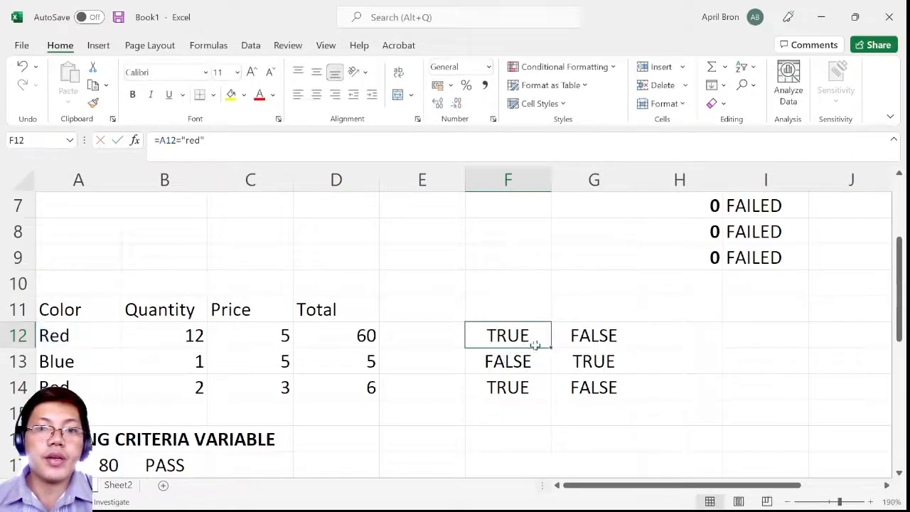
Compare the NOT formula in cell G12 with the formula in cell F12, highlighting the A12 reference in F12
left_click(577, 330)
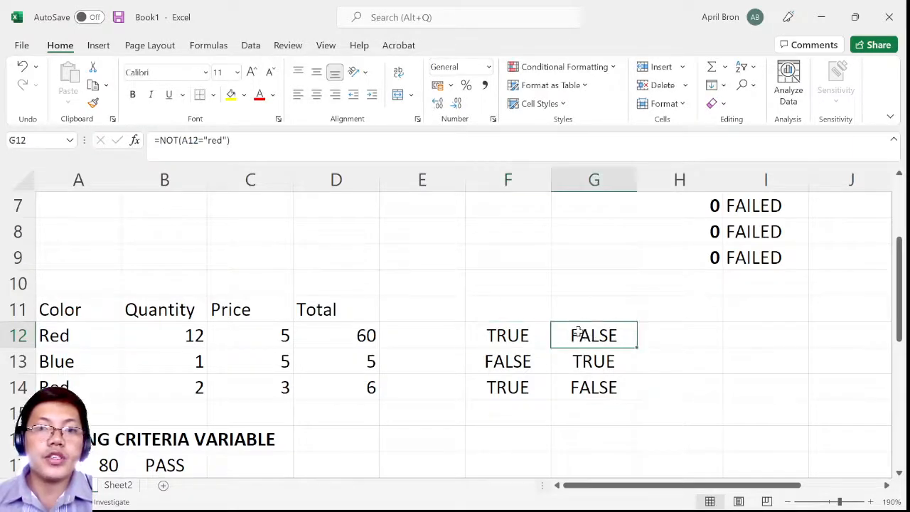
left_click(520, 330)
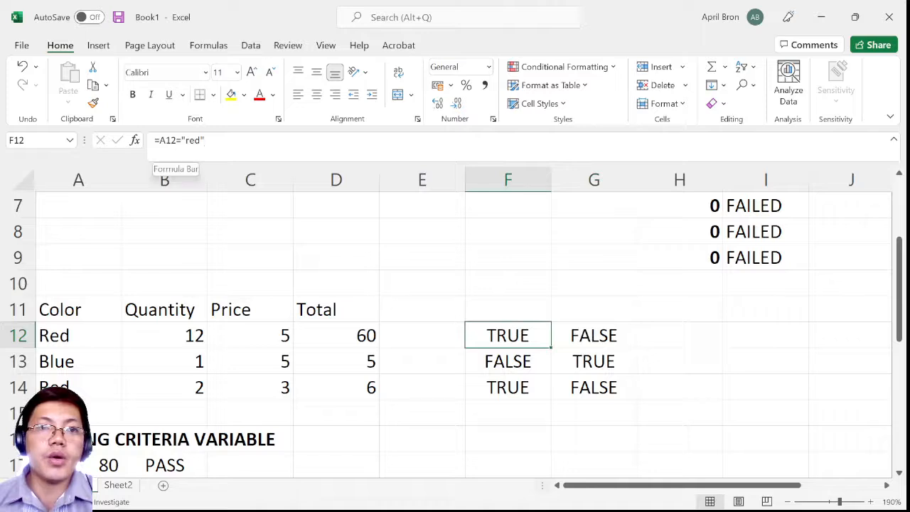
left_click(162, 140)
left_click_drag(159, 140, 177, 140)
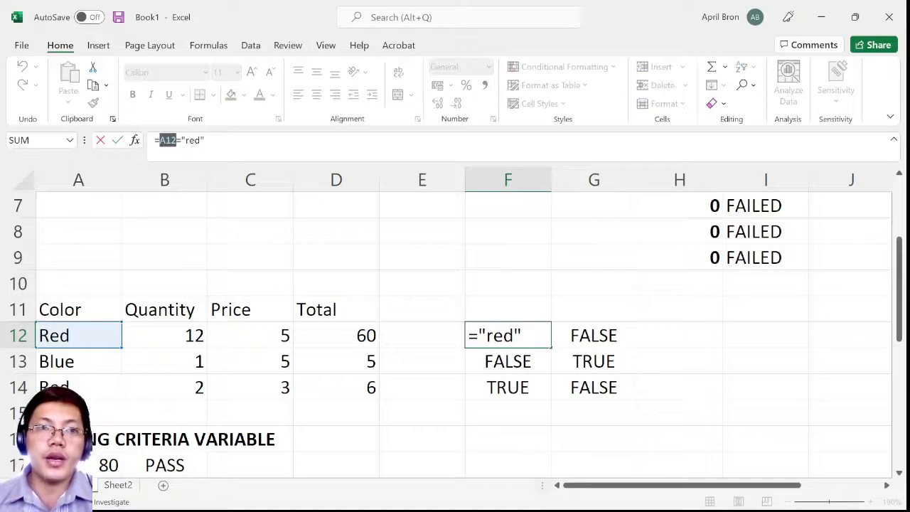
left_click(182, 140)
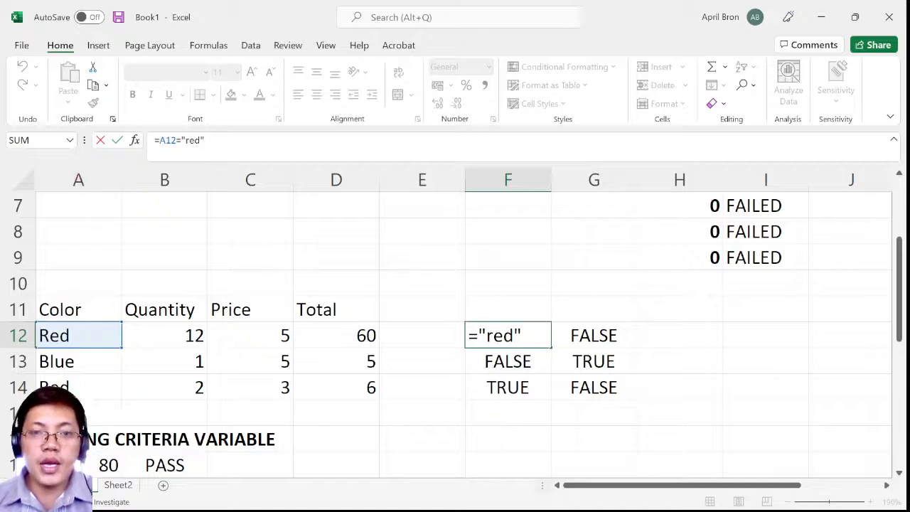
key("ctrl+Return")
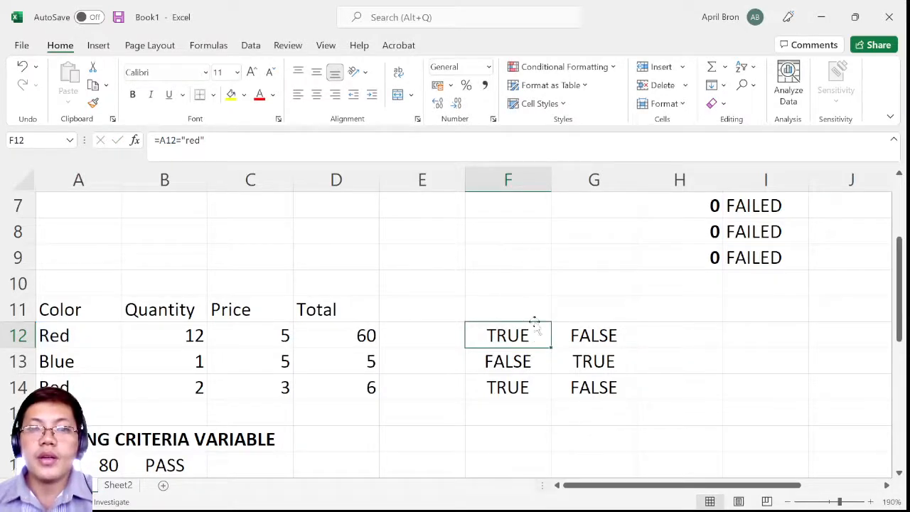
Examine the logical formula in cell F13 that compares the color in cell A13 with "red"
scroll(543, 340, "down", 1)
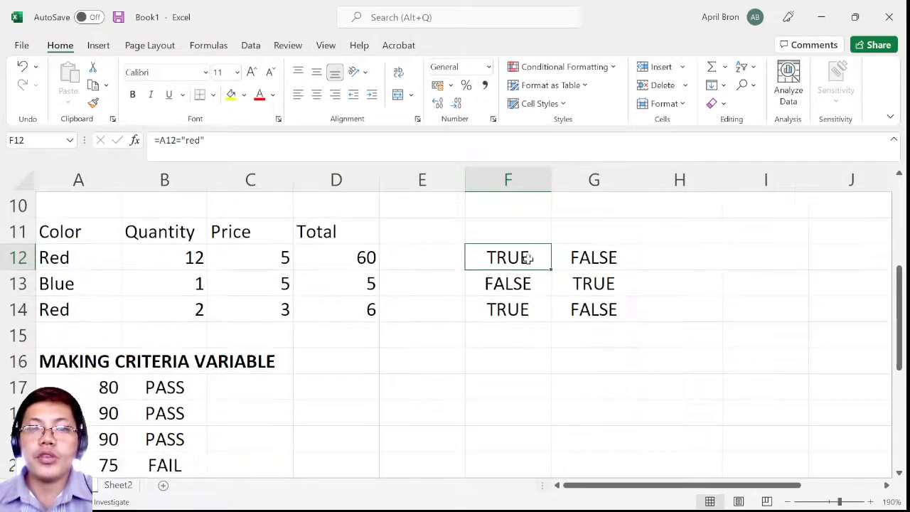
left_click(526, 287)
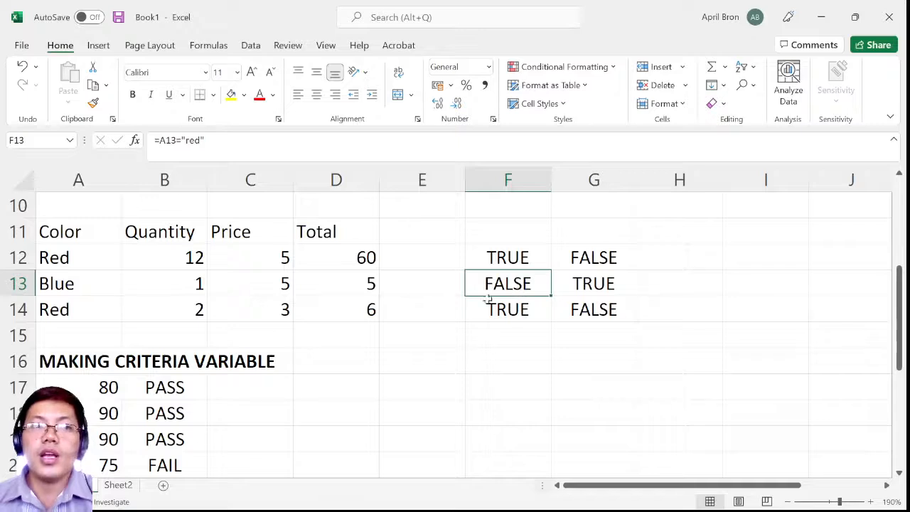
key("F2")
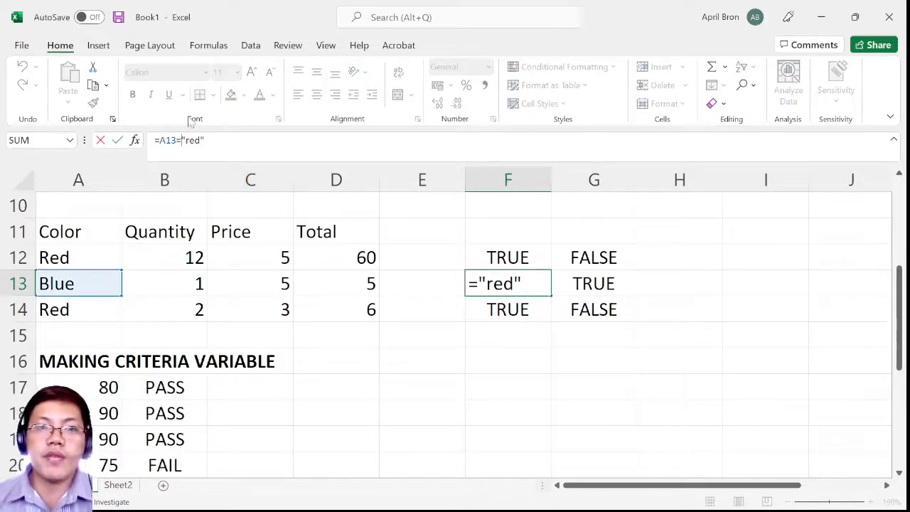
key("Left")
key("Left")
key("Left")
key("Left")
key("Left")
key("BackSpace")
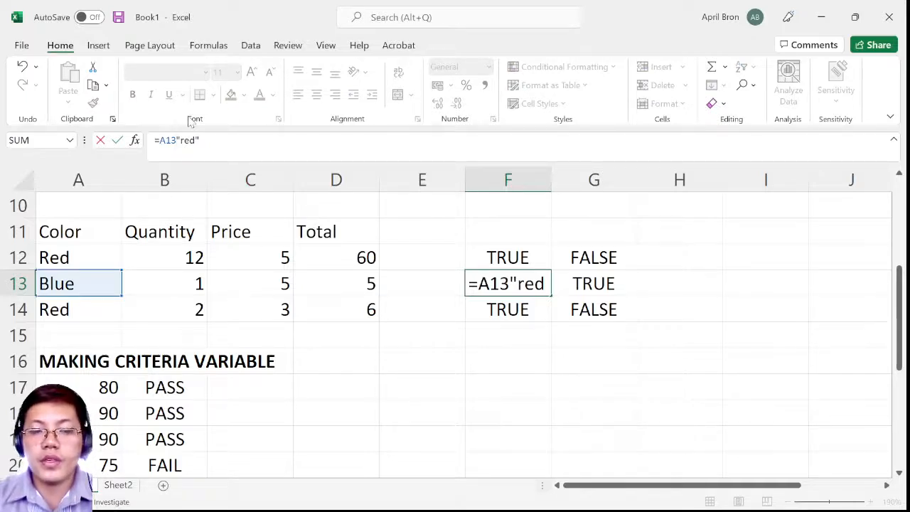
type("=")
left_click(679, 328)
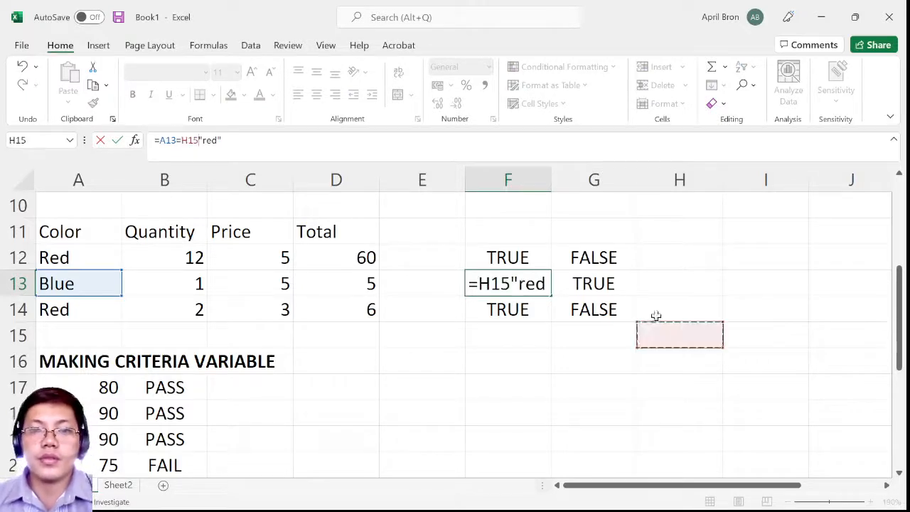
key("Escape")
Examine the NOT formula in cell G13 and its reference to the color in cell A13
left_click(603, 295)
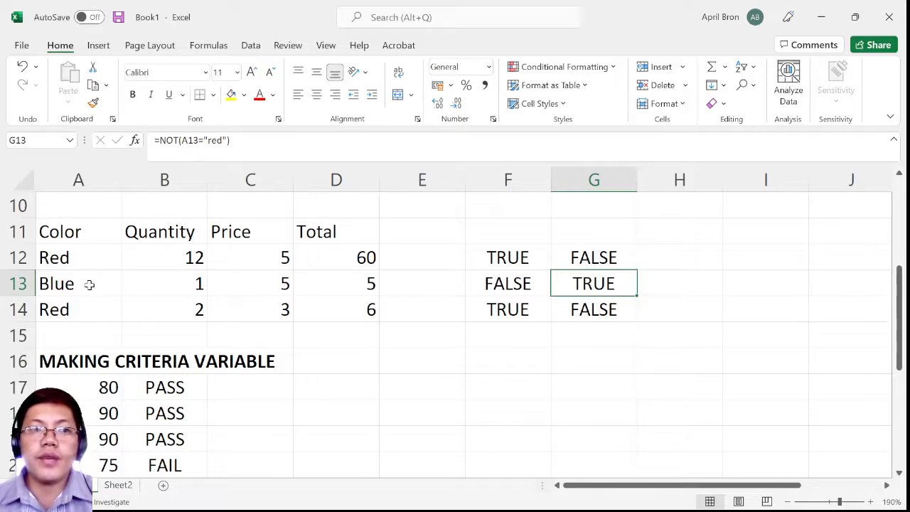
key("F2")
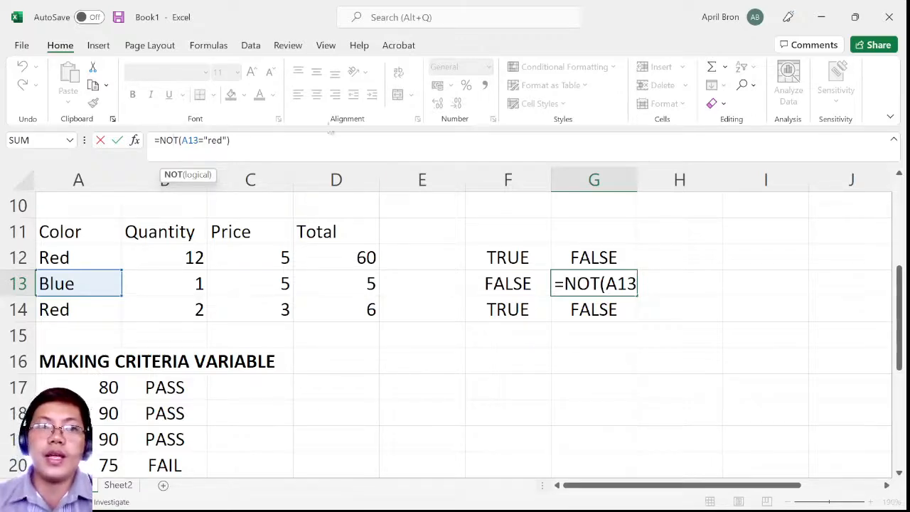
key("Return")
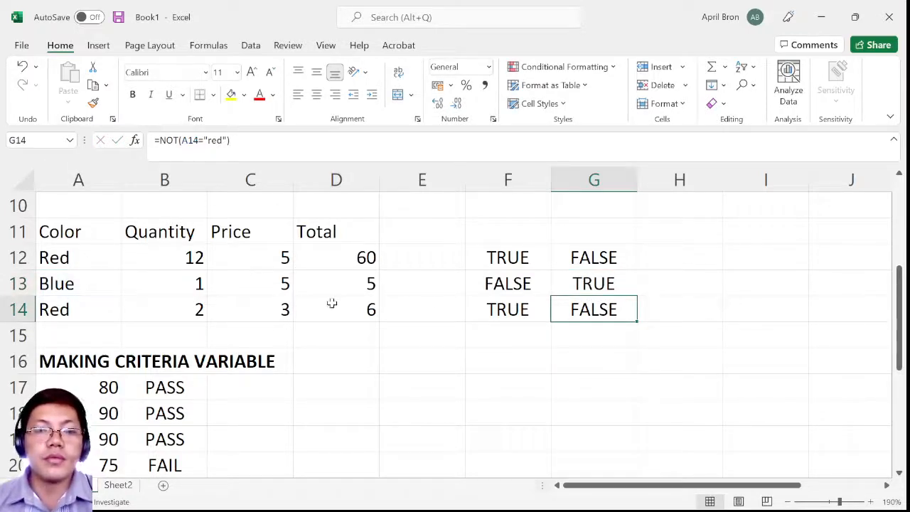
Examine the IF formula in cell B17 under MAKING CRITERIA VARIABLE, covering its logical test on cell A17
scroll(125, 290, "down", 1)
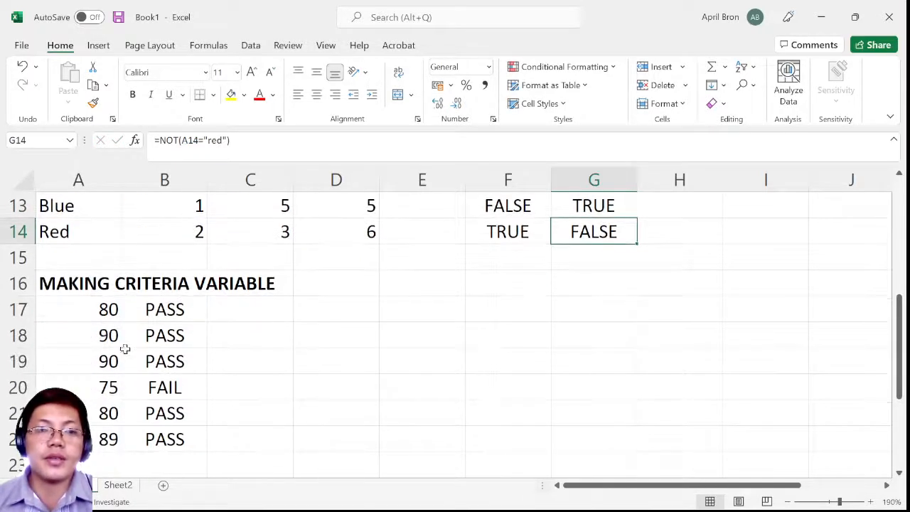
scroll(174, 331, "down", 1)
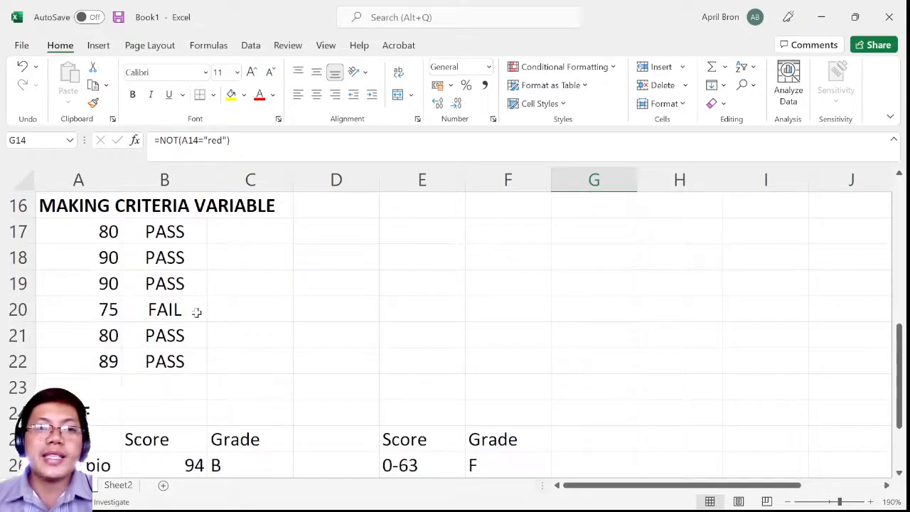
left_click(107, 231)
left_click(160, 231)
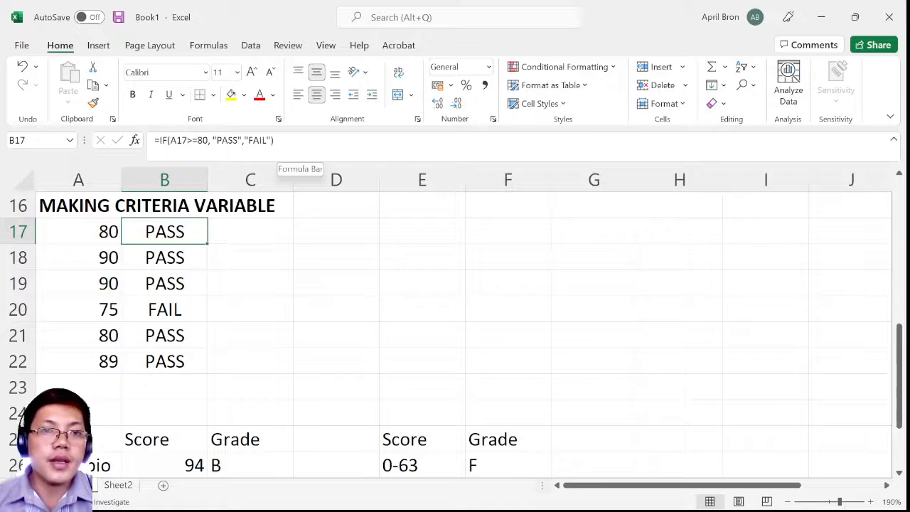
key("F2")
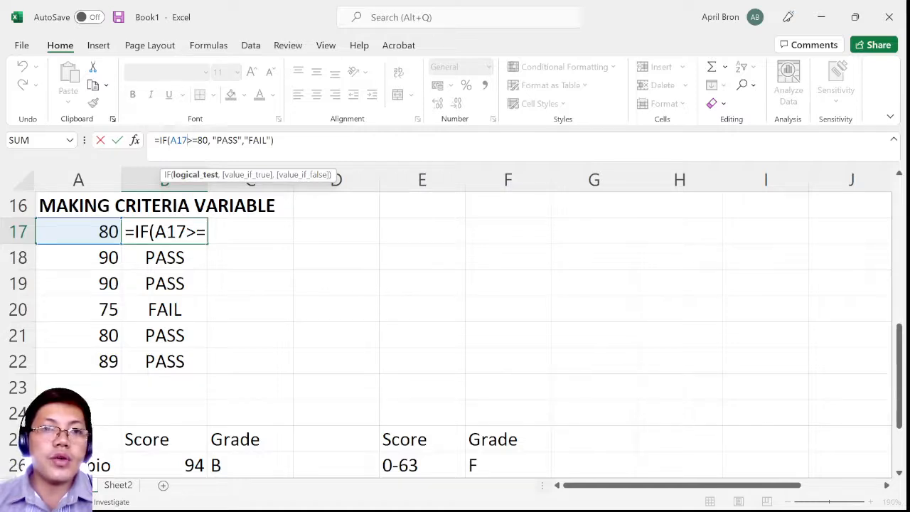
left_click(198, 141)
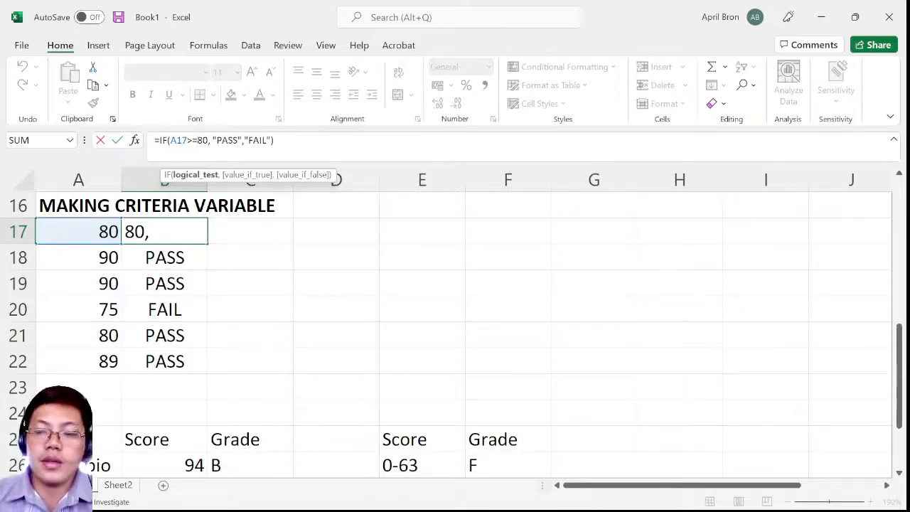
key("Return")
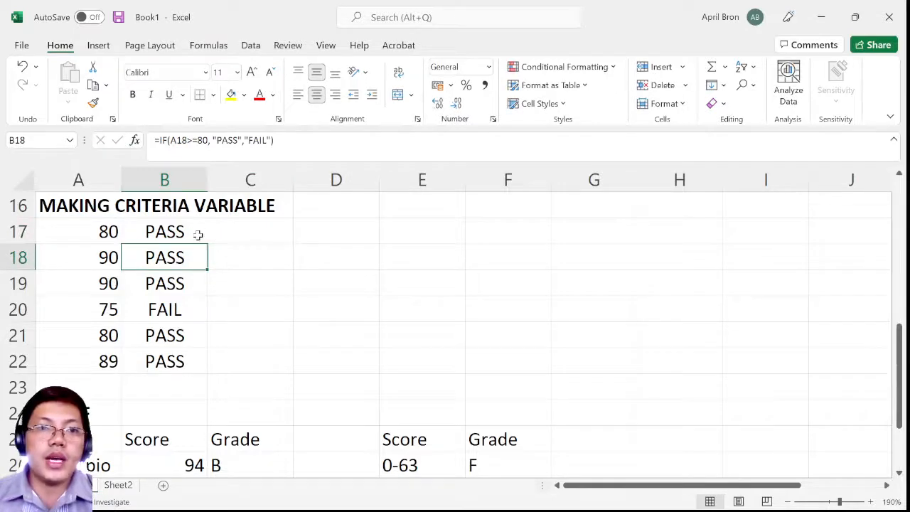
Compare the scores in cells A17 and A18 with their pass/fail results in cells B17 and B18
left_click(197, 234)
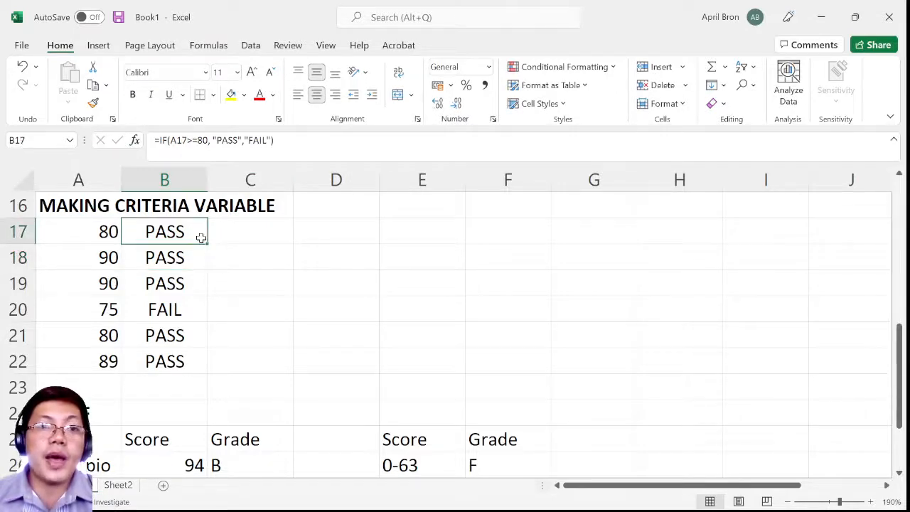
left_click(101, 239)
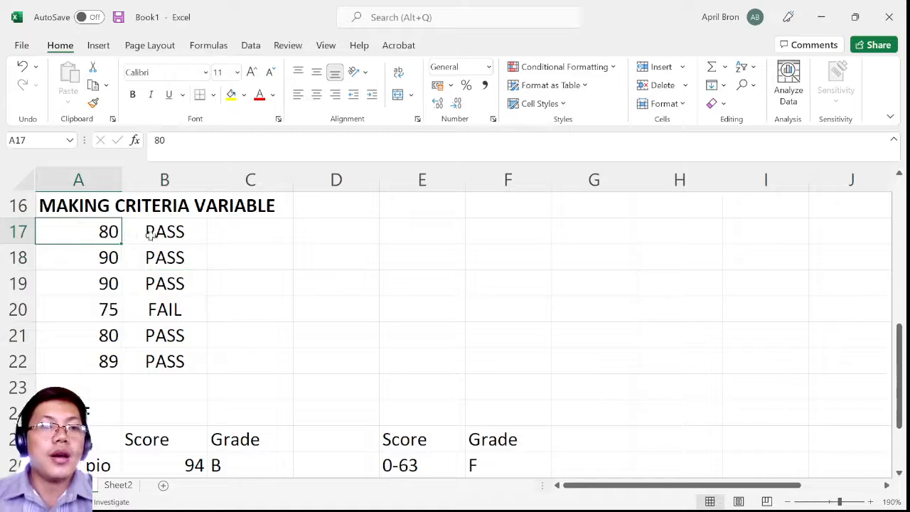
left_click(165, 258)
left_click(104, 259)
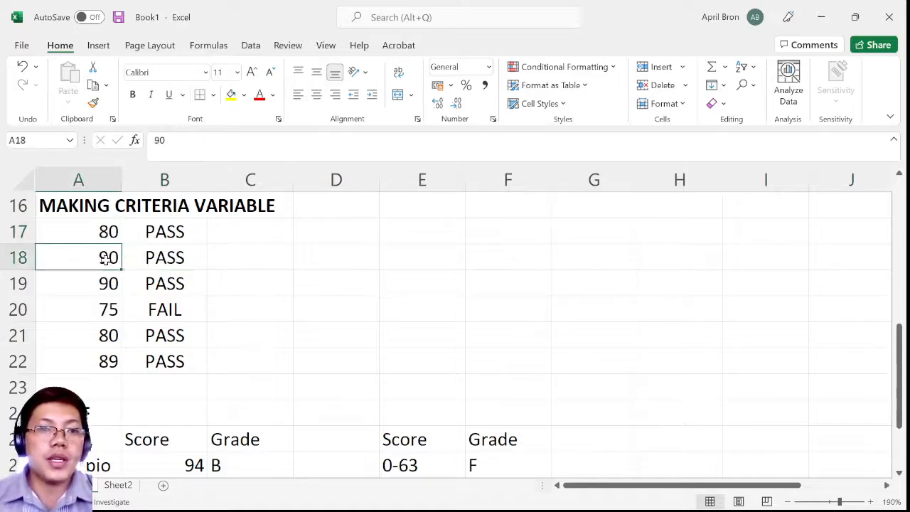
left_click(145, 259)
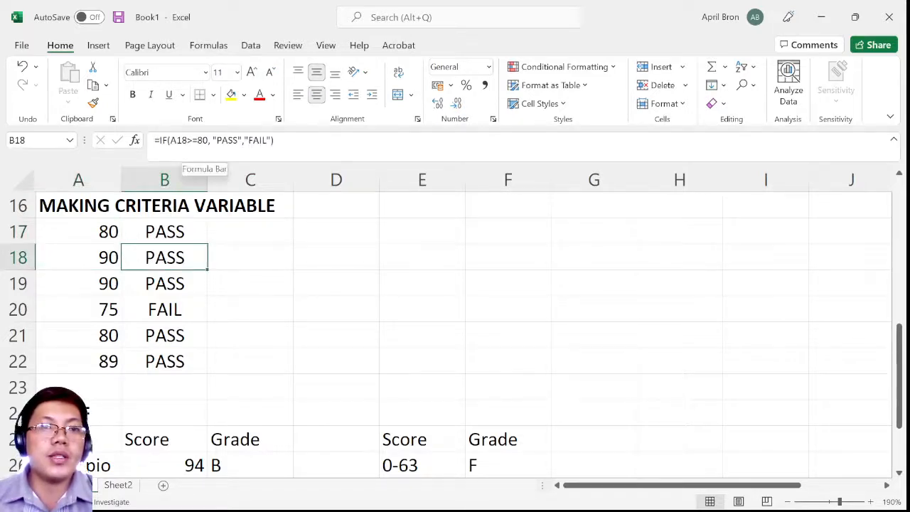
Examine the IF formula in cell B18, from its logical test through the complete expression
left_click(188, 141)
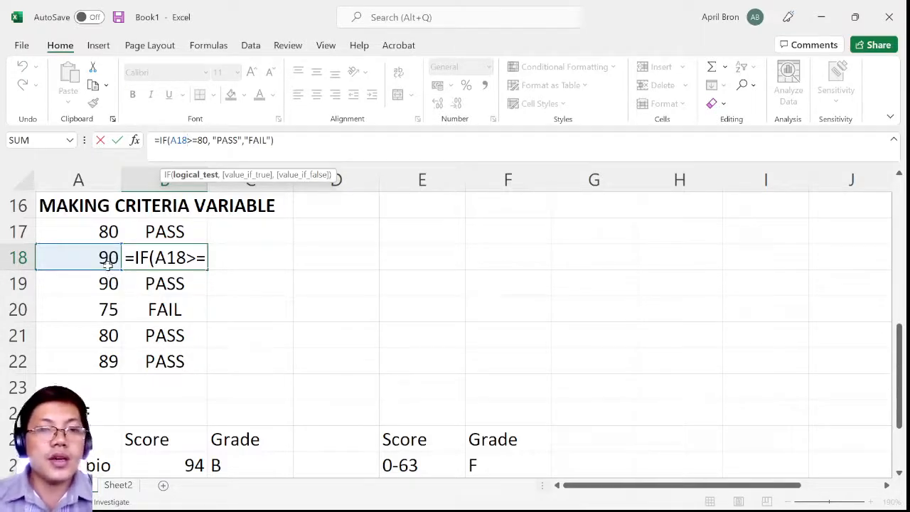
key("Right")
key("Right")
key("Right")
key("Right")
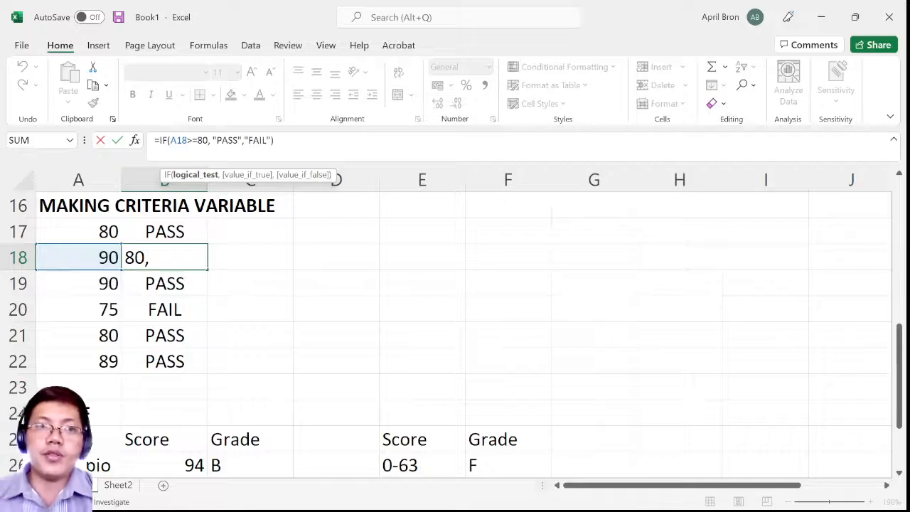
left_click_drag(275, 141, 152, 141)
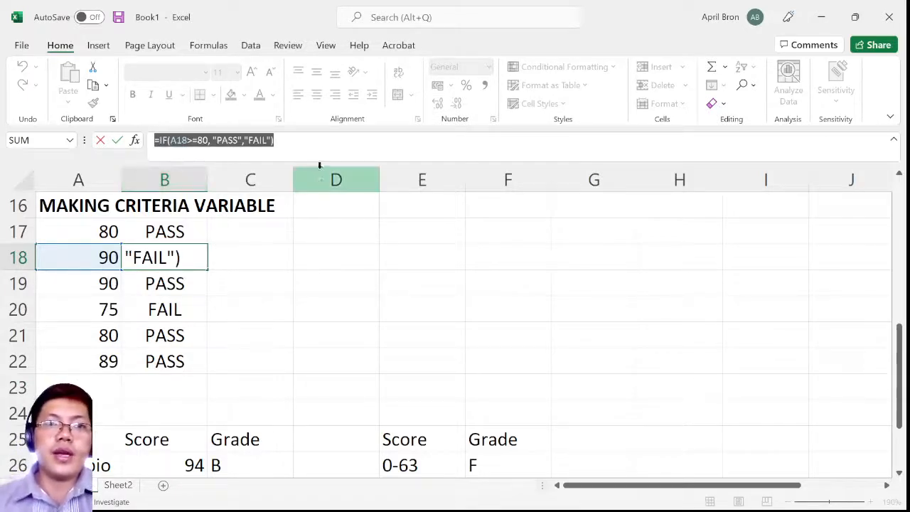
left_click(276, 141)
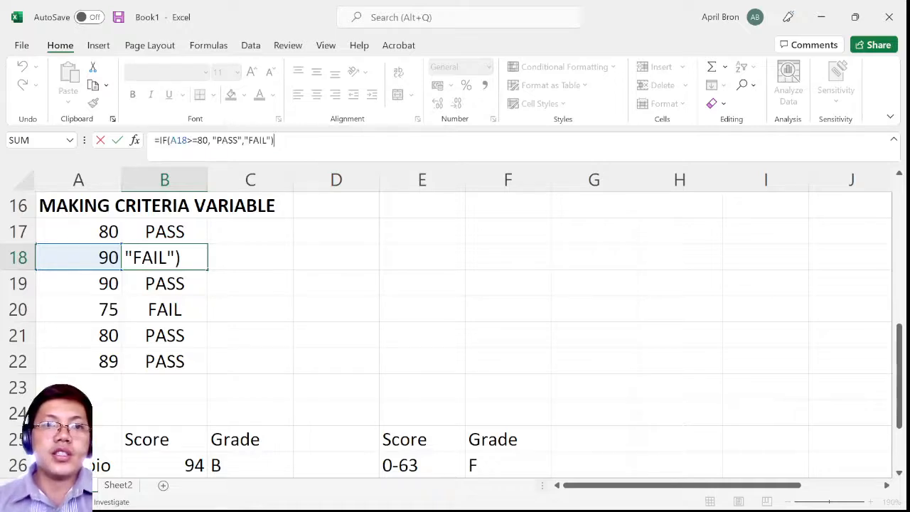
key("shift+Home")
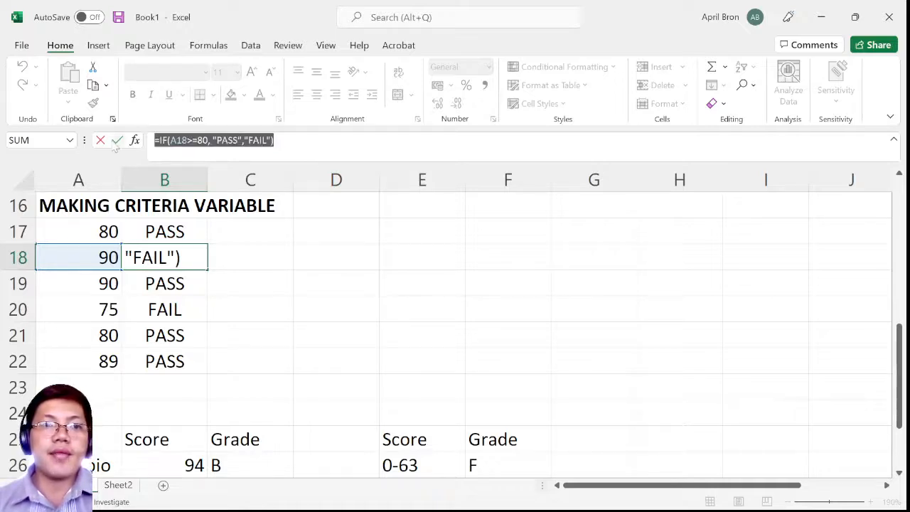
left_click(275, 141)
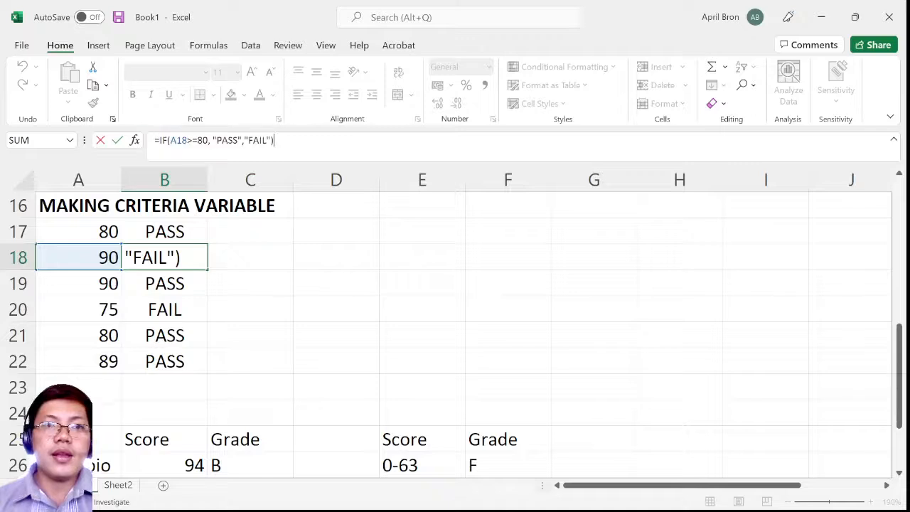
key("Return")
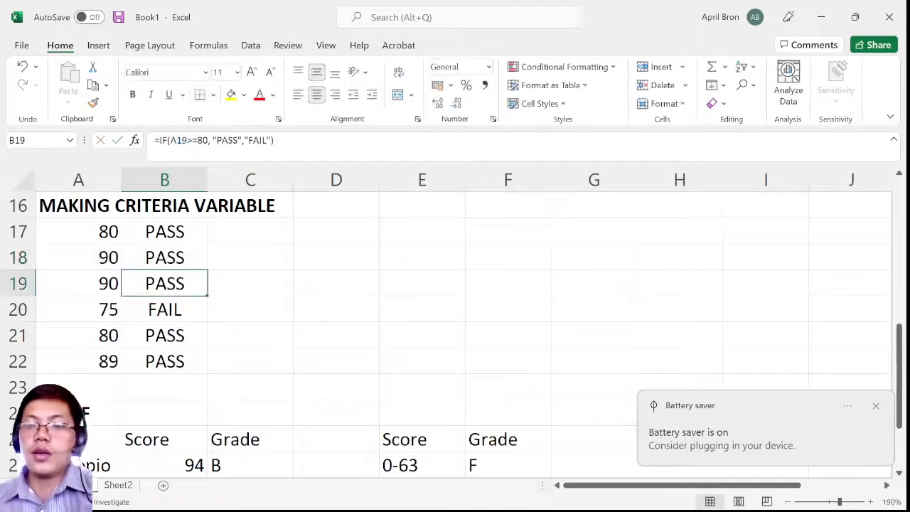
Raise the screen brightness
key("XF86MonBrightnessUp")
key("XF86MonBrightnessUp")
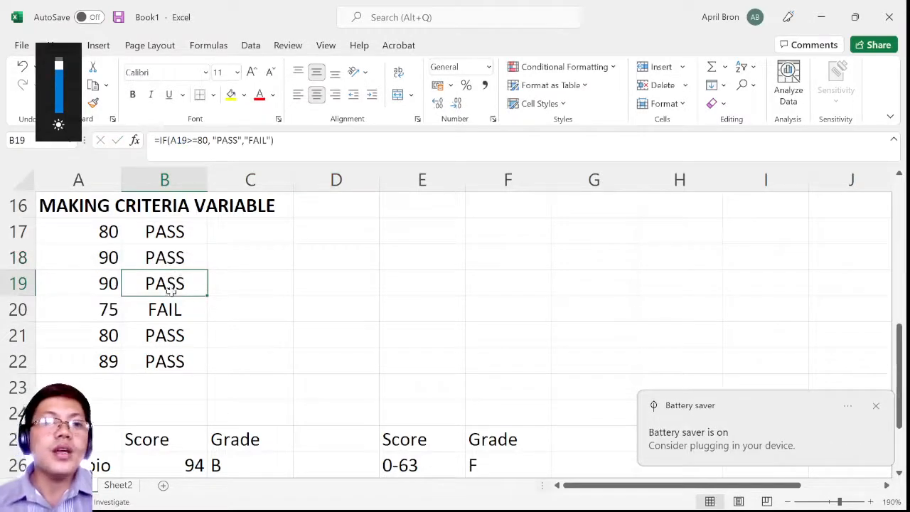
Set the value-if-false text of the IF formula in cell B20 to "FAILED" and check the cell
left_click(107, 314)
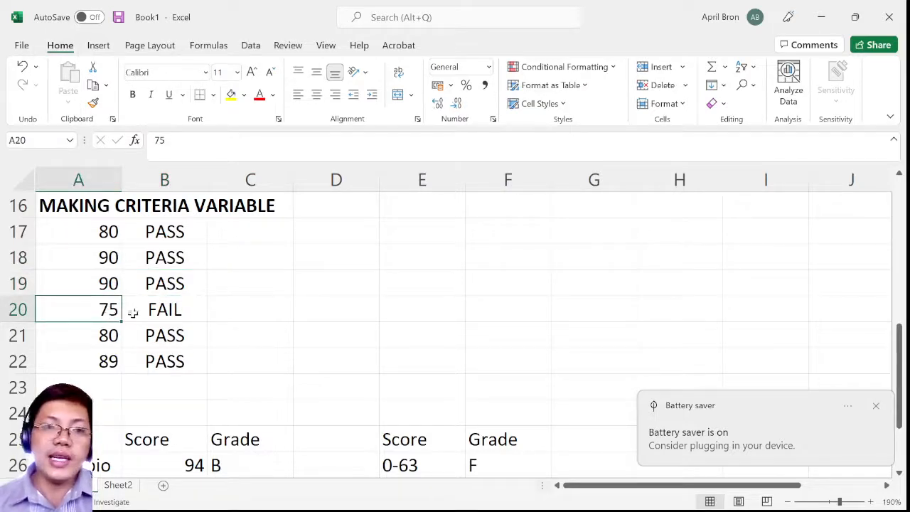
left_click(161, 313)
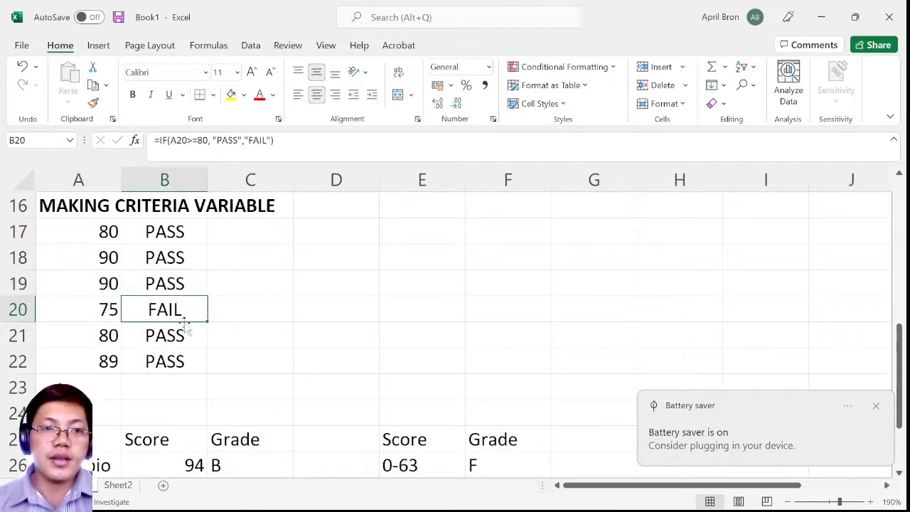
left_click(260, 140)
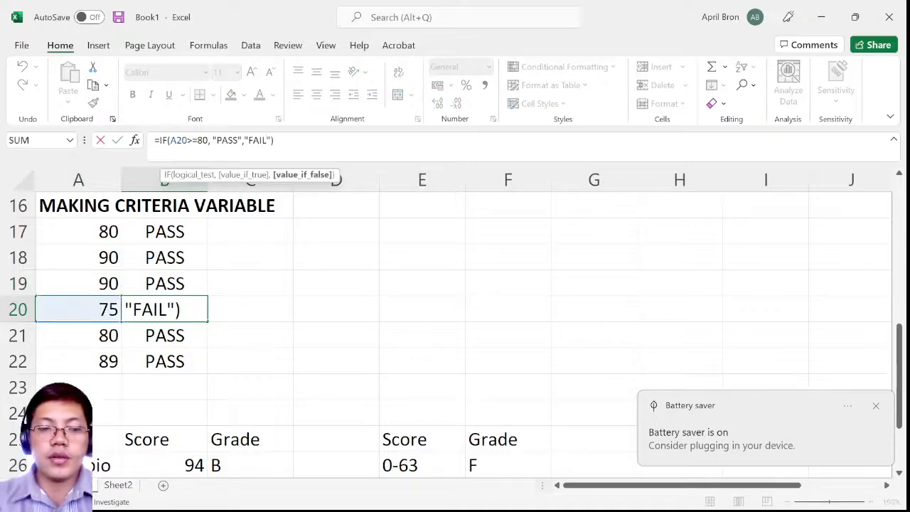
type("ED")
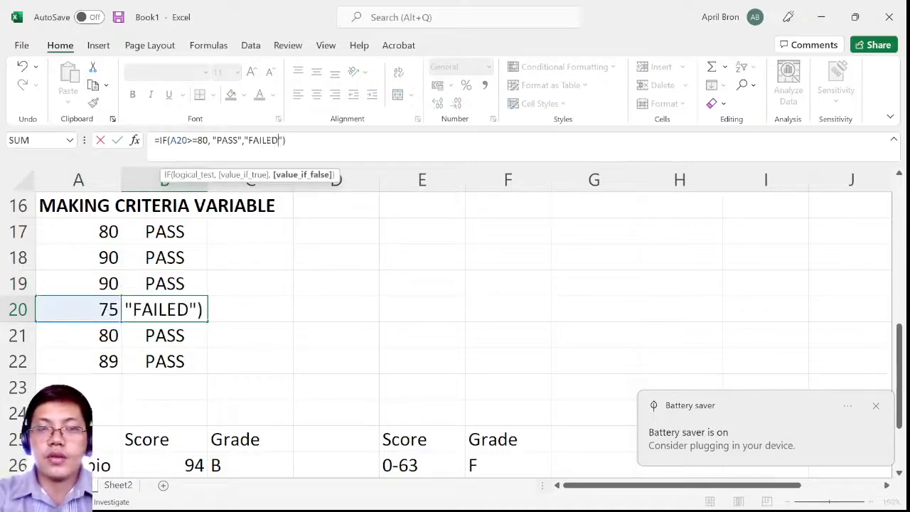
key("Return")
left_click(191, 314)
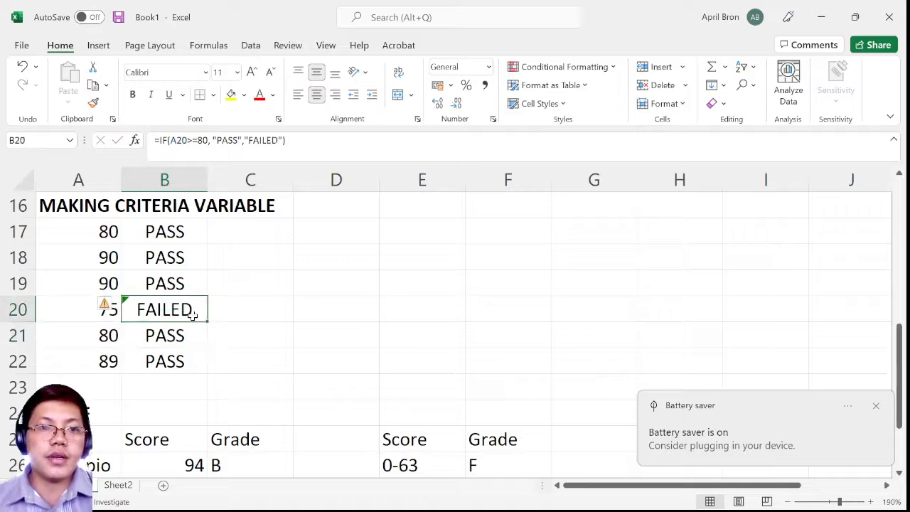
left_click(227, 268)
left_click(161, 317)
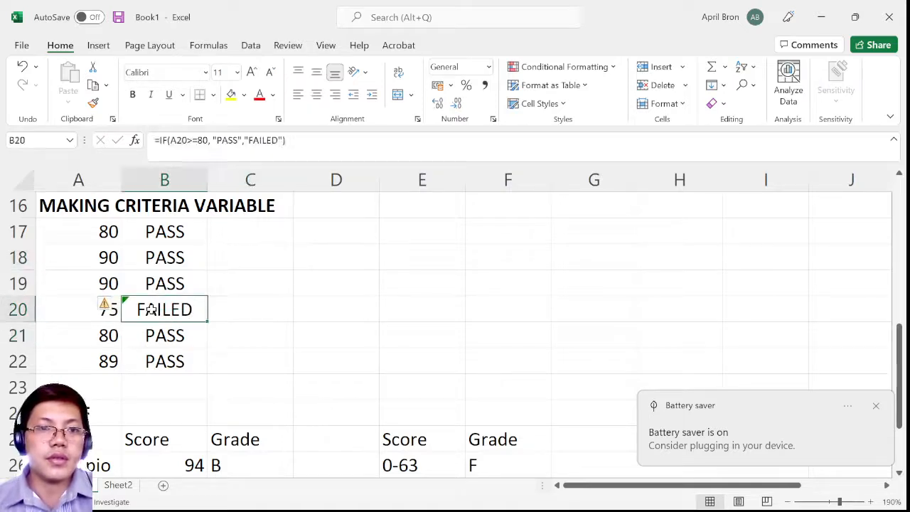
left_click(169, 279)
left_click(187, 311)
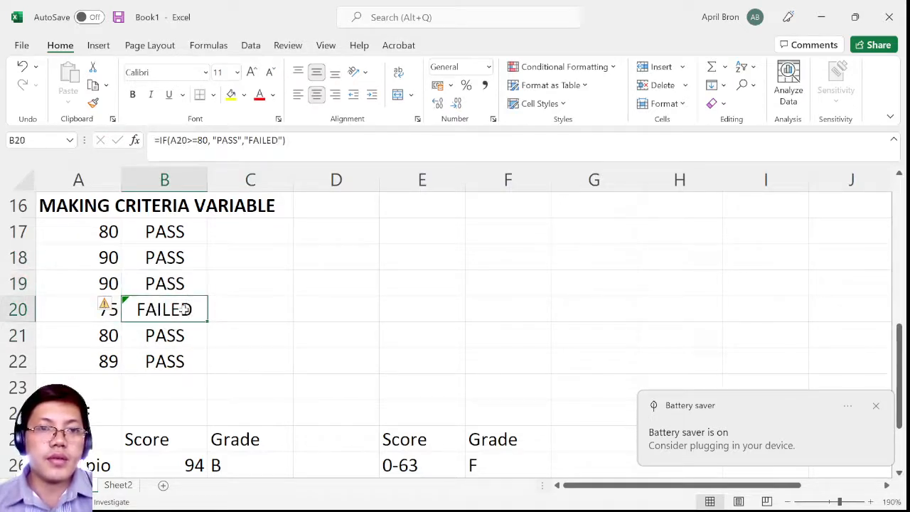
Set the value-if-false text of the IF formula in cell B17 to "FAILED" and fill the formula down to B22
left_click(193, 231)
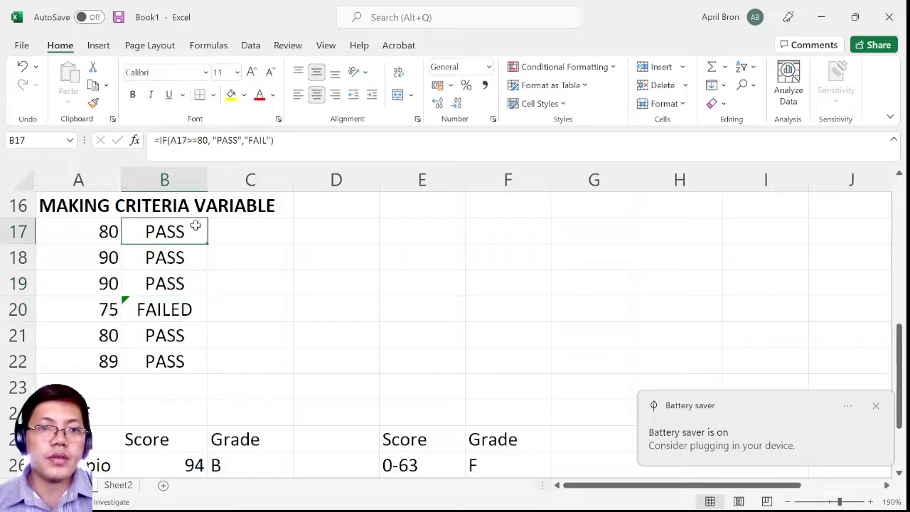
left_click(267, 141)
type("ED")
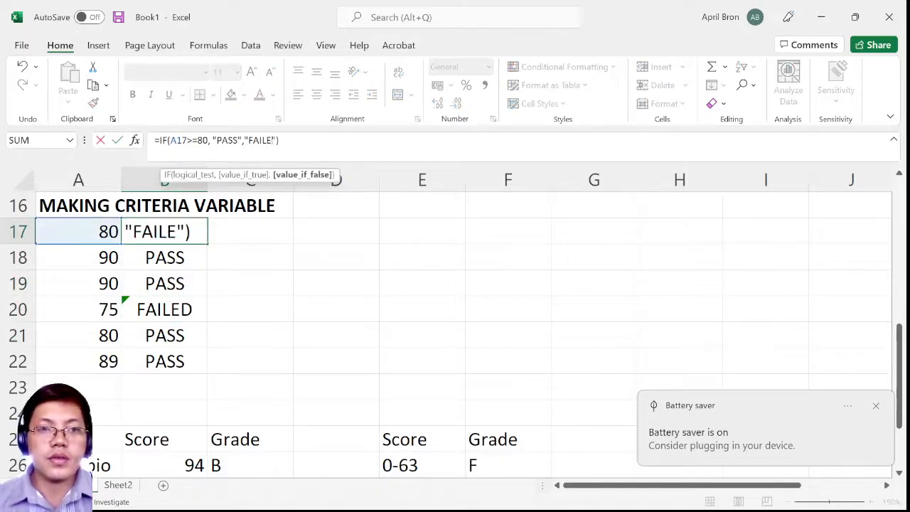
key("Return")
left_click(171, 226)
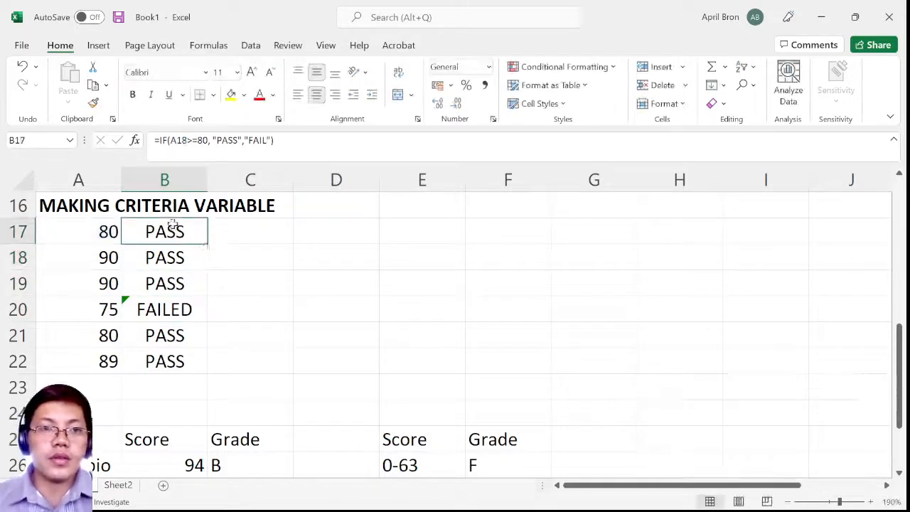
left_click_drag(207, 245, 201, 365)
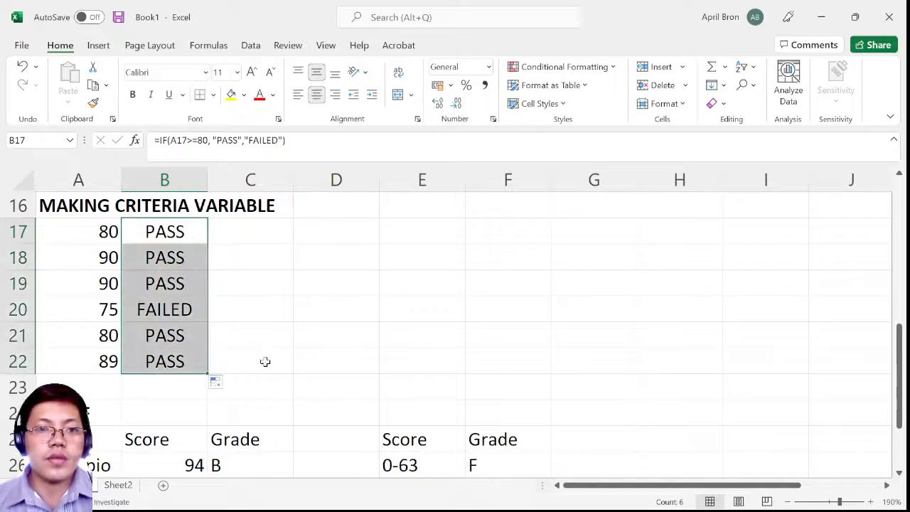
Compare the scores in cells A20 to A22 with their pass/fail results in cells B20 to B22
left_click(132, 315)
left_click(105, 310)
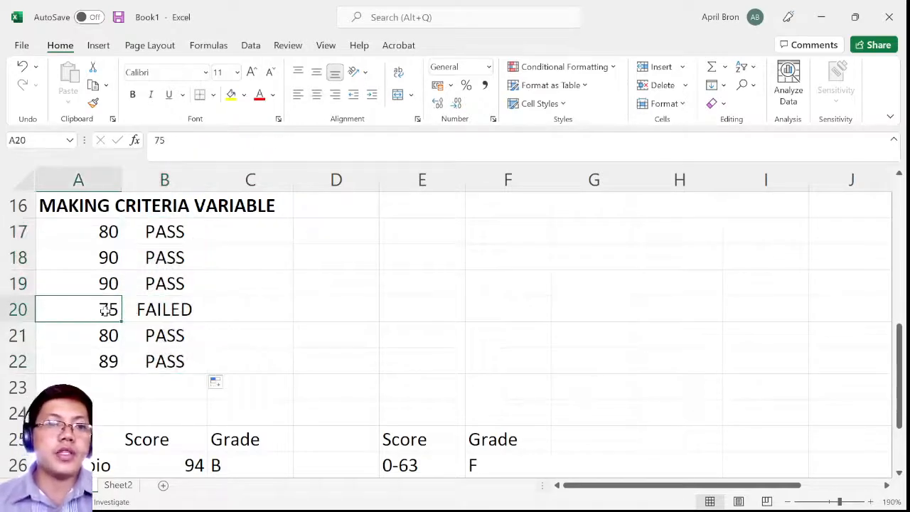
left_click(164, 310)
left_click(110, 334)
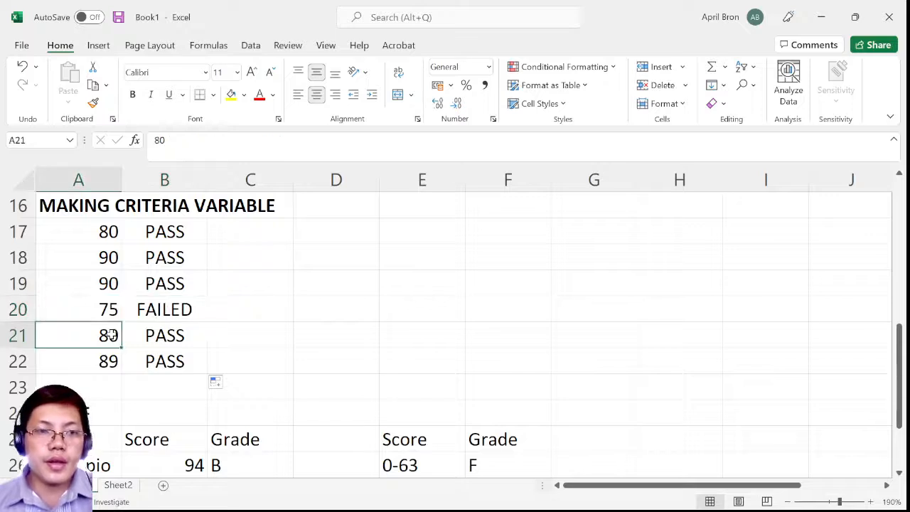
left_click(174, 334)
left_click(100, 359)
left_click(161, 357)
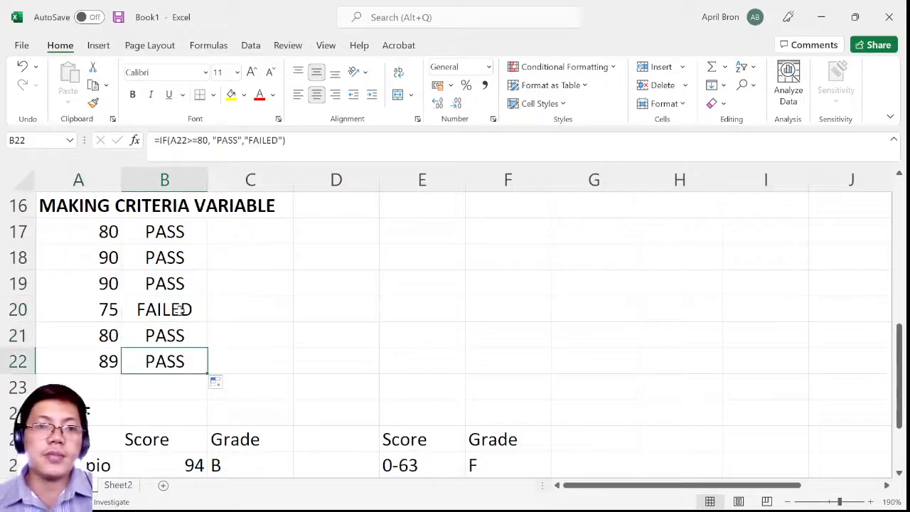
Center column C, which holds the grades of the NET IF table
scroll(179, 310, "down", 2)
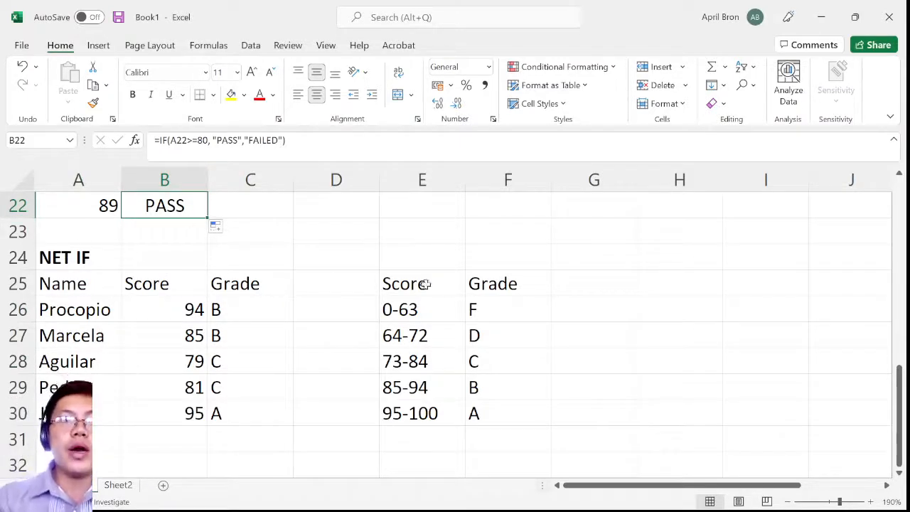
left_click(98, 257)
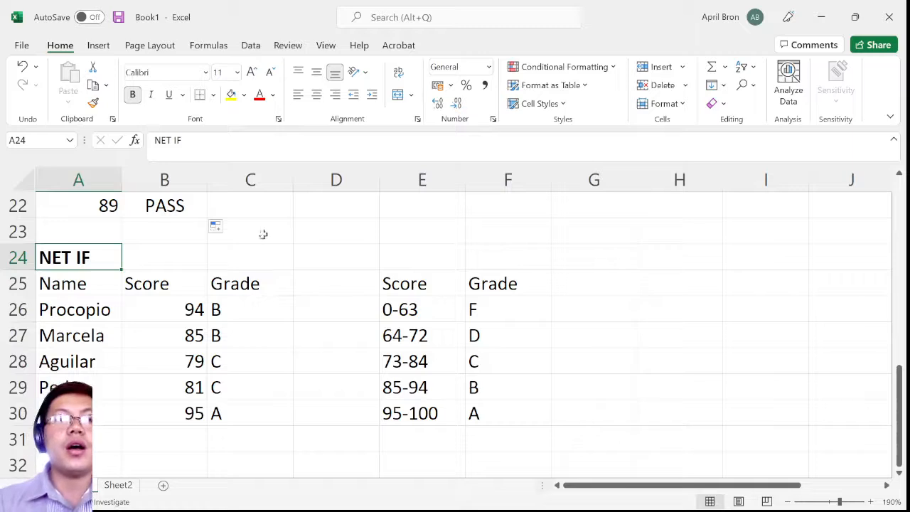
left_click(252, 179)
left_click(316, 95)
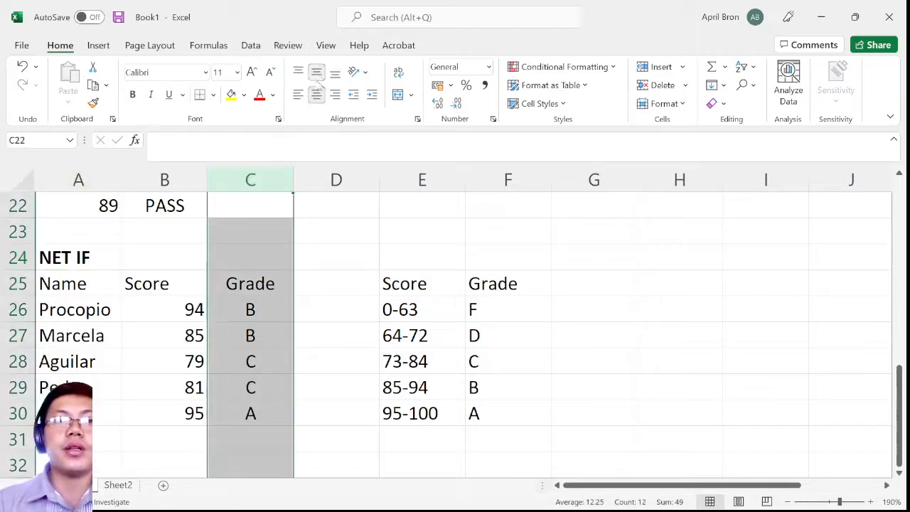
left_click(325, 319)
Examine the grade formula in cell C30 and the list of student names in the NET IF table
left_click(254, 420)
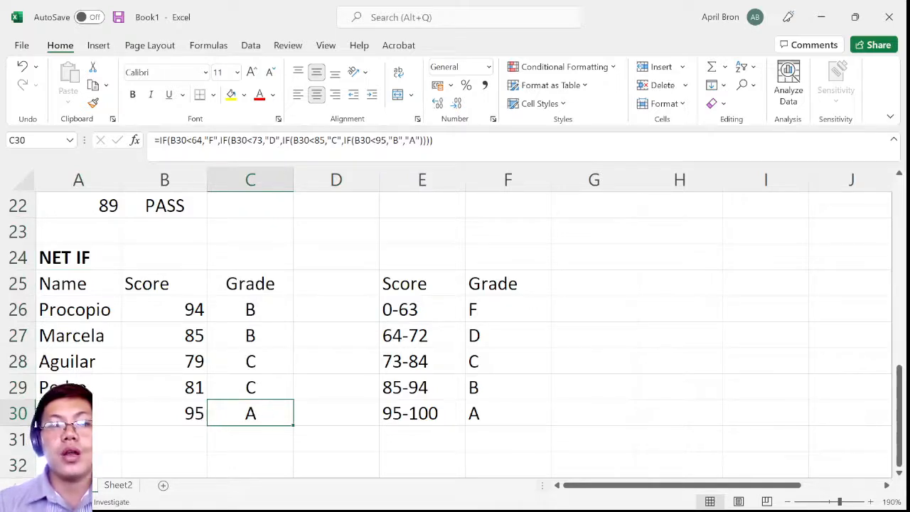
left_click(75, 315)
left_click(80, 289)
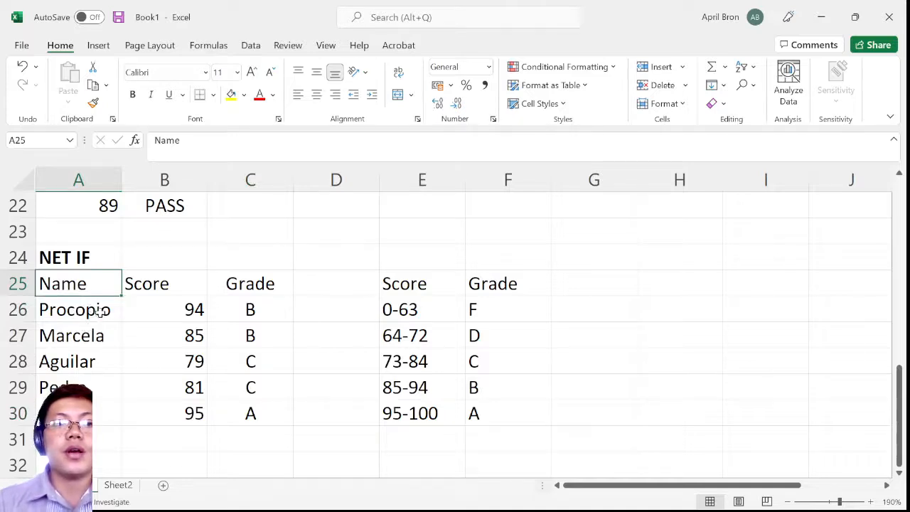
left_click(101, 312)
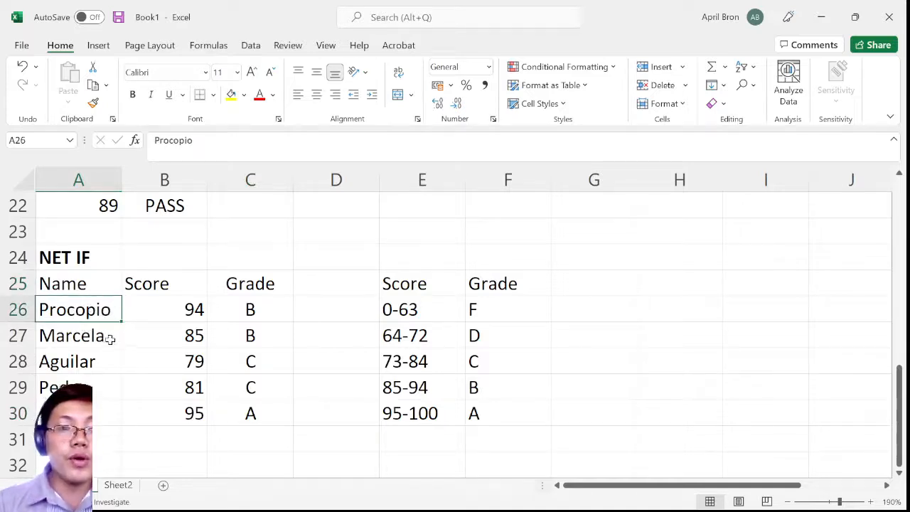
key("Down")
key("Down")
key("Down")
key("Down")
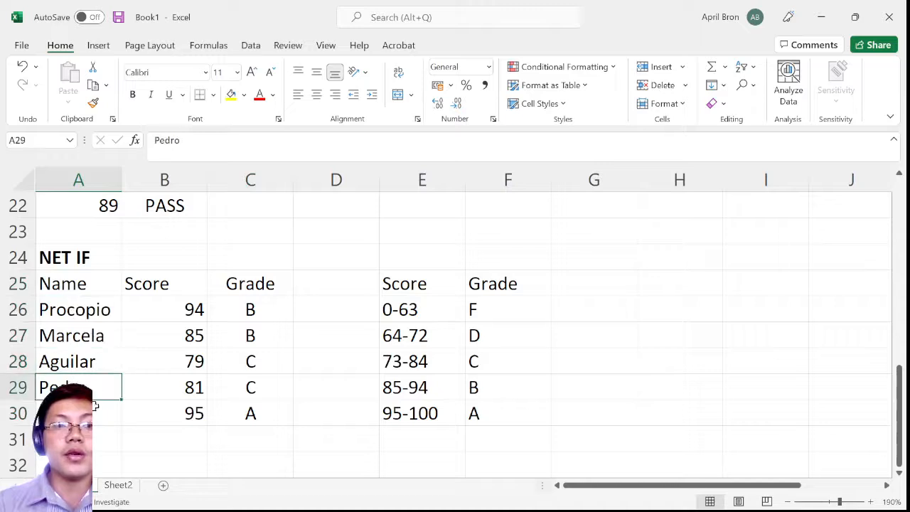
left_click(100, 311)
key("ctrl+shift+Down")
Center the scores in cells B26 to B30
left_click(171, 312)
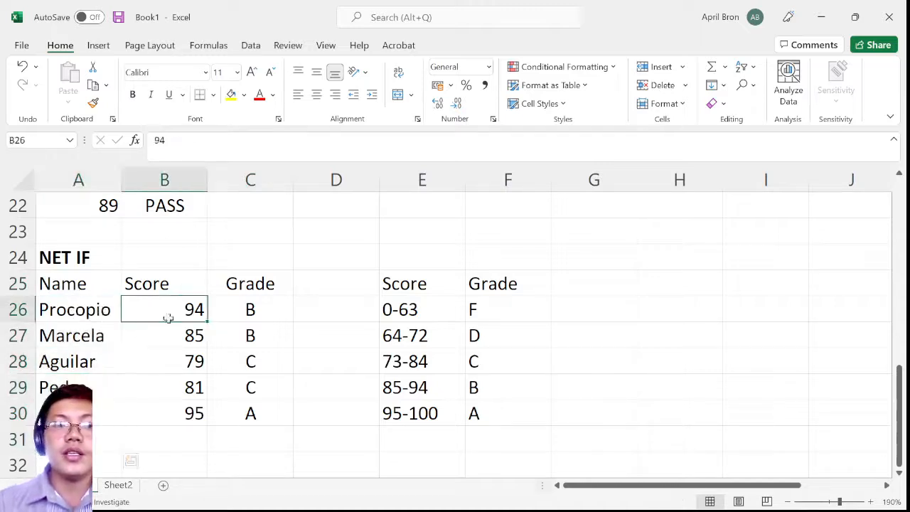
key("ctrl+shift+Down")
left_click(298, 94)
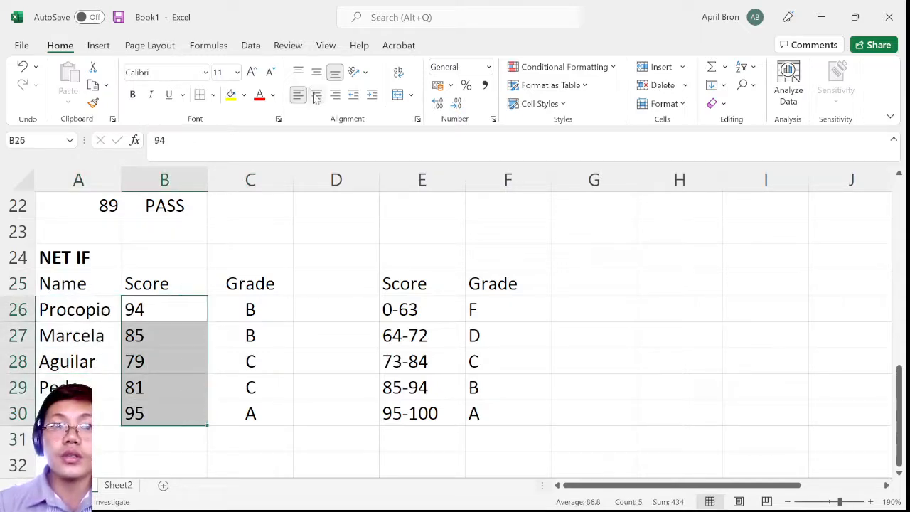
left_click(317, 94)
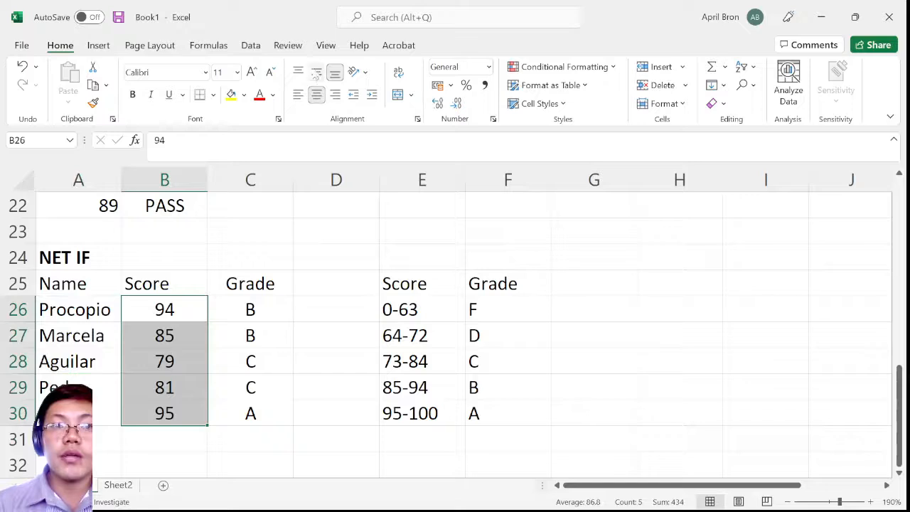
Review each student's name and score in rows 26 to 30 of the NET IF table
left_click(152, 316)
left_click(91, 317)
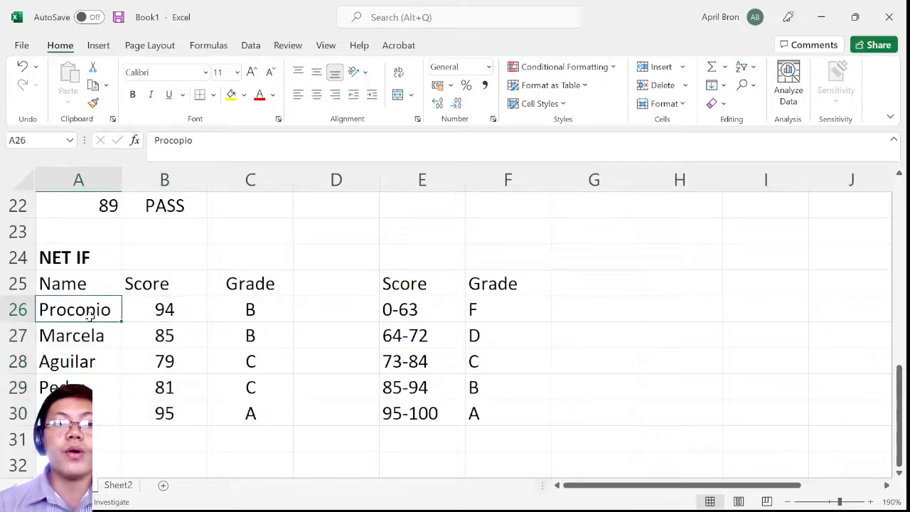
left_click(189, 311)
left_click(163, 331)
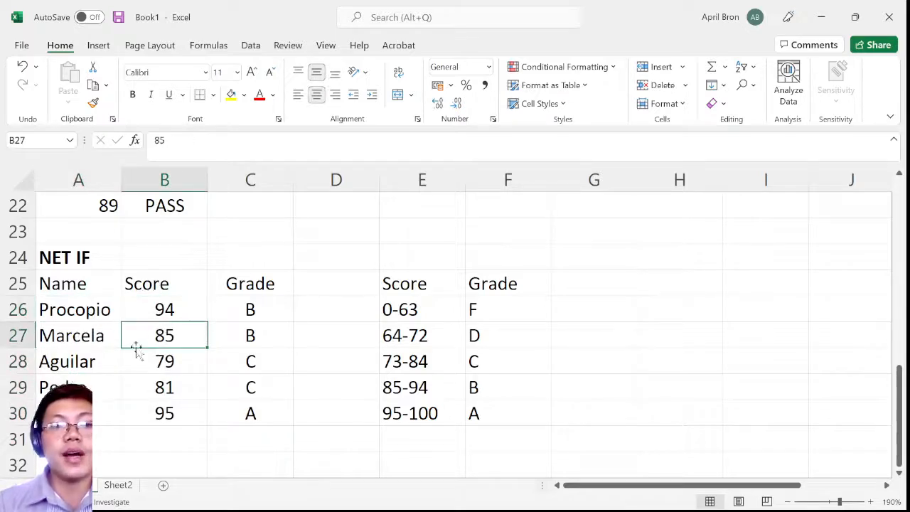
left_click(165, 361)
left_click(100, 388)
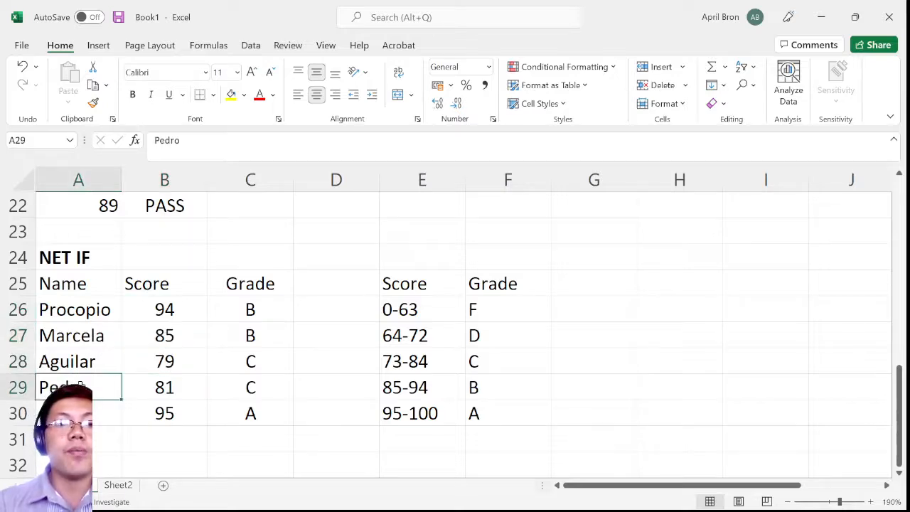
left_click(173, 388)
left_click(110, 412)
left_click(152, 408)
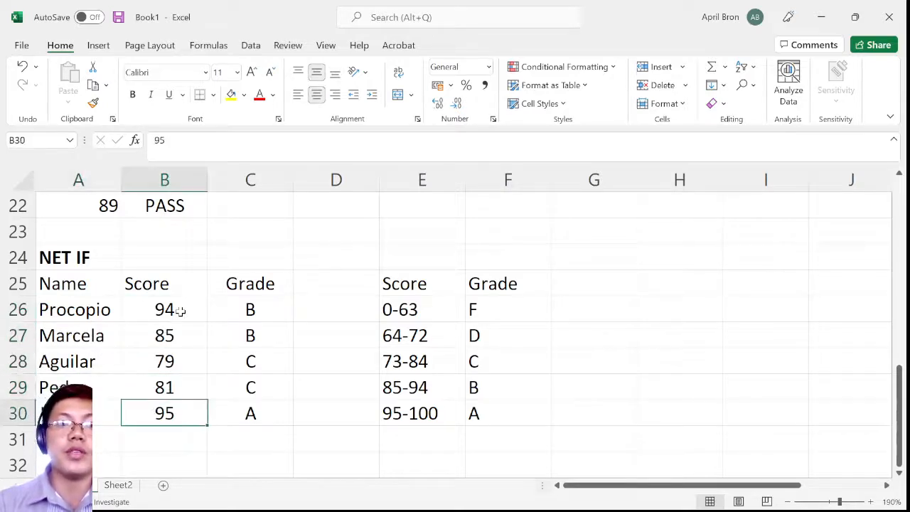
left_click_drag(179, 311, 178, 413)
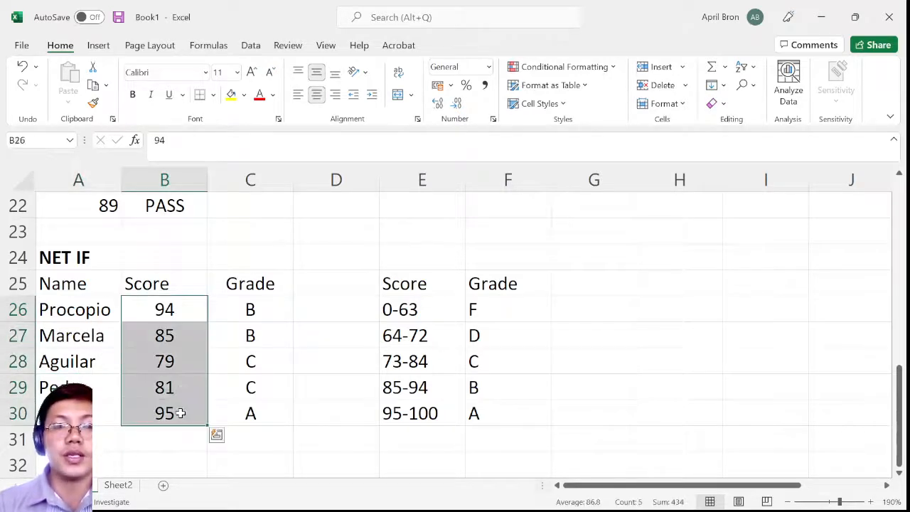
Examine the nested IF grade formula in cell C26 from its beginning and leave it without changes
left_click(269, 308)
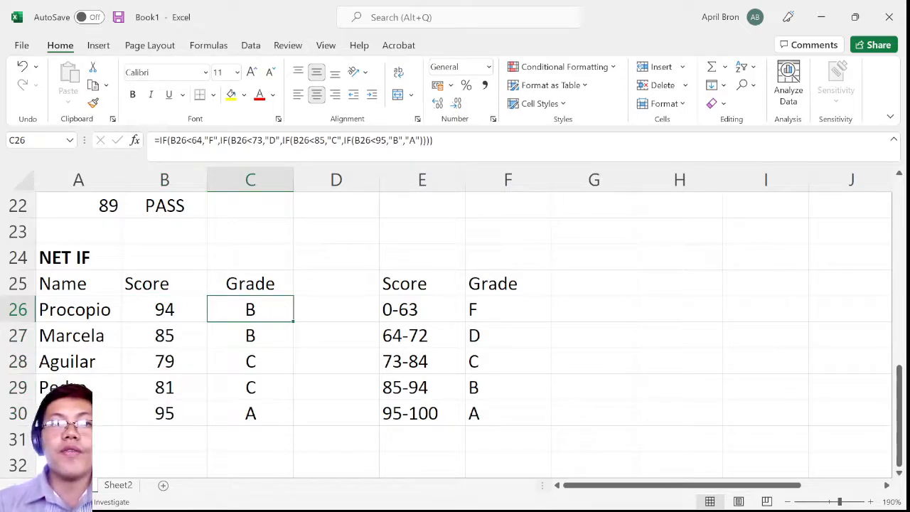
left_click(296, 140)
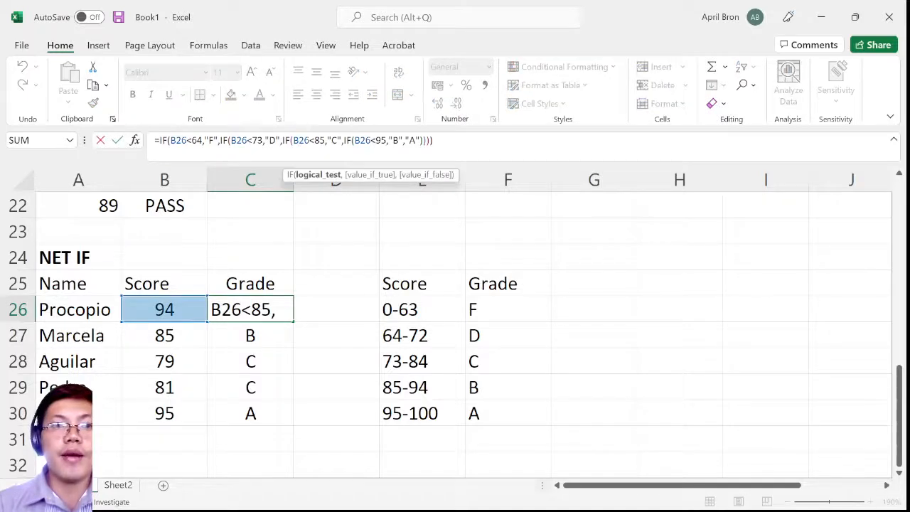
left_click(156, 140)
left_click(173, 140)
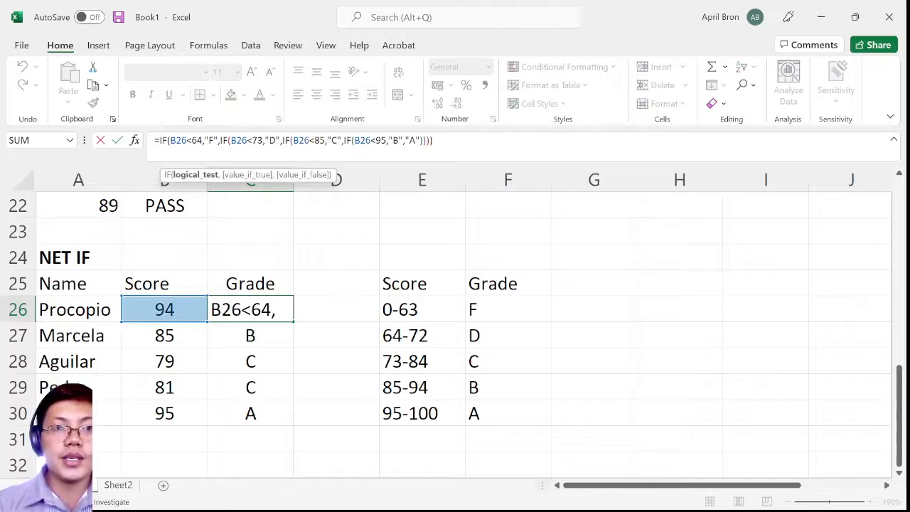
left_click(270, 182)
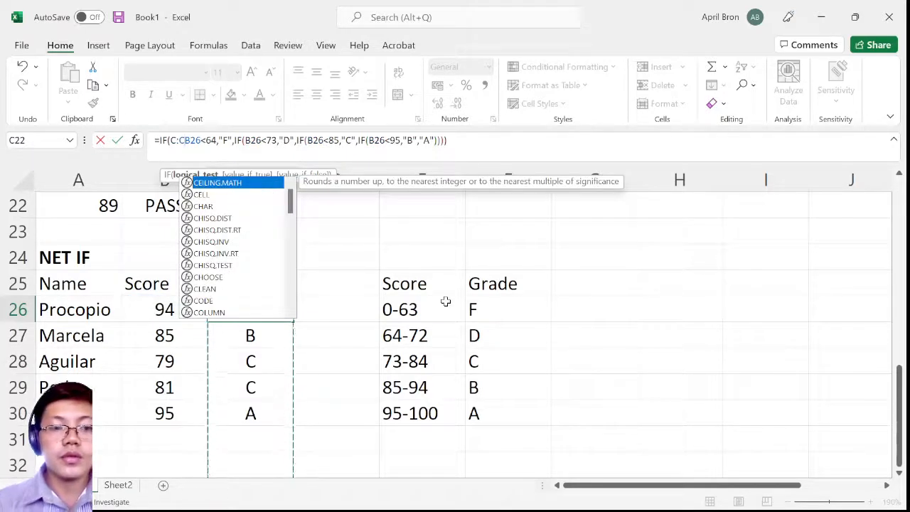
key("Escape")
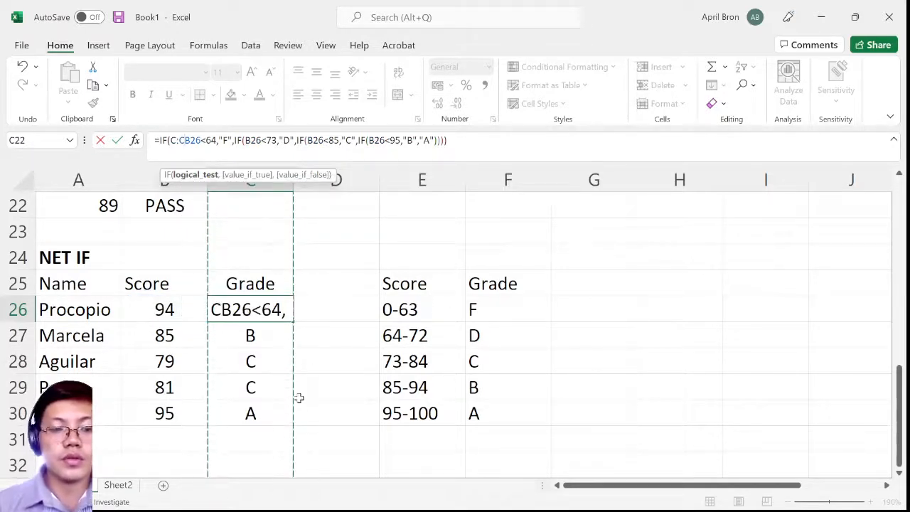
key("Escape")
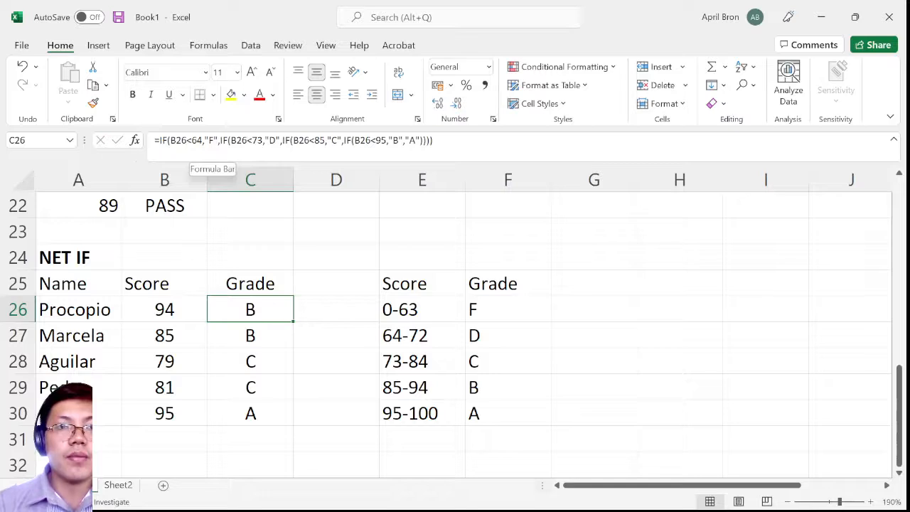
Examine the B26<64 test, its "F" result and the B26<73 test in cell C26's formula, discarding any edits
left_click(180, 140)
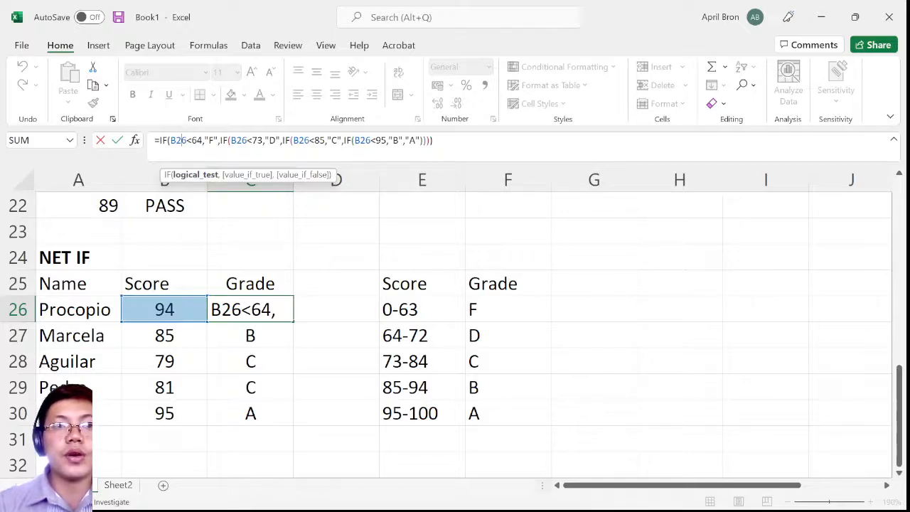
left_click(204, 140)
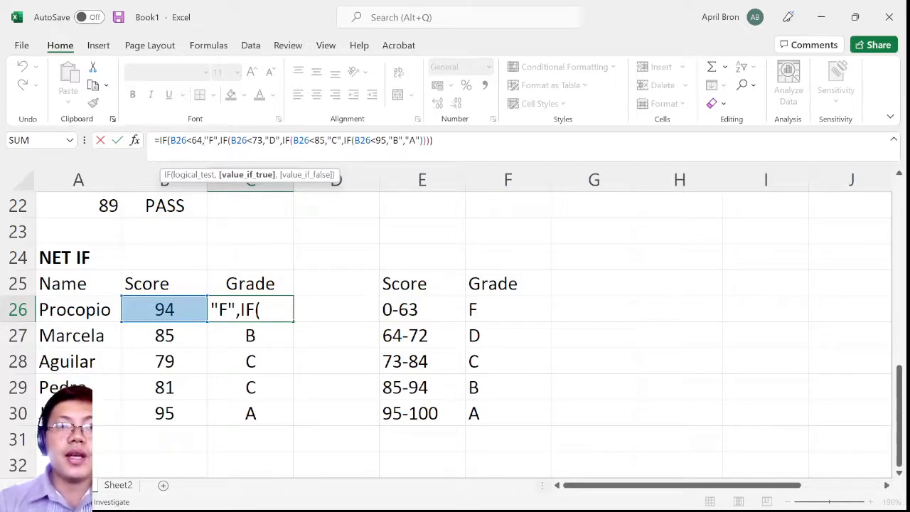
key("Right")
key("Right")
key("Right")
key("Right")
key("Right")
key("Right")
key("Right")
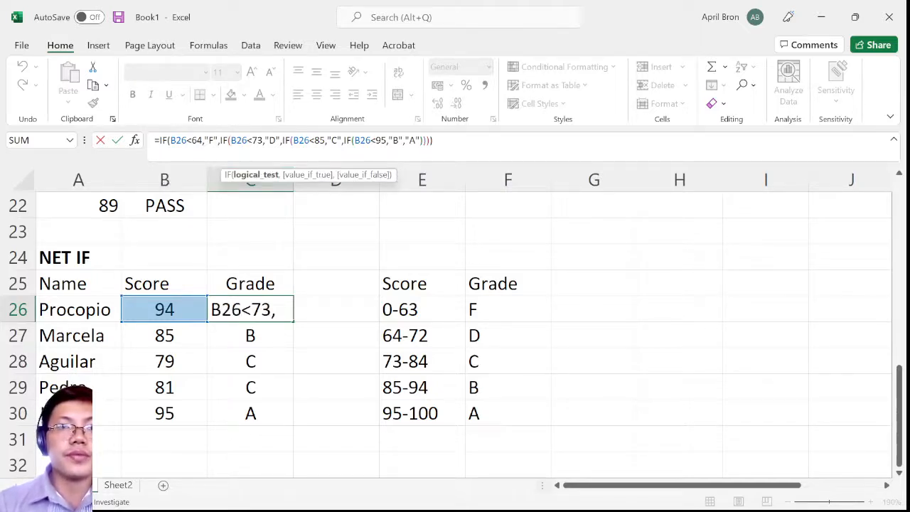
left_click(158, 335)
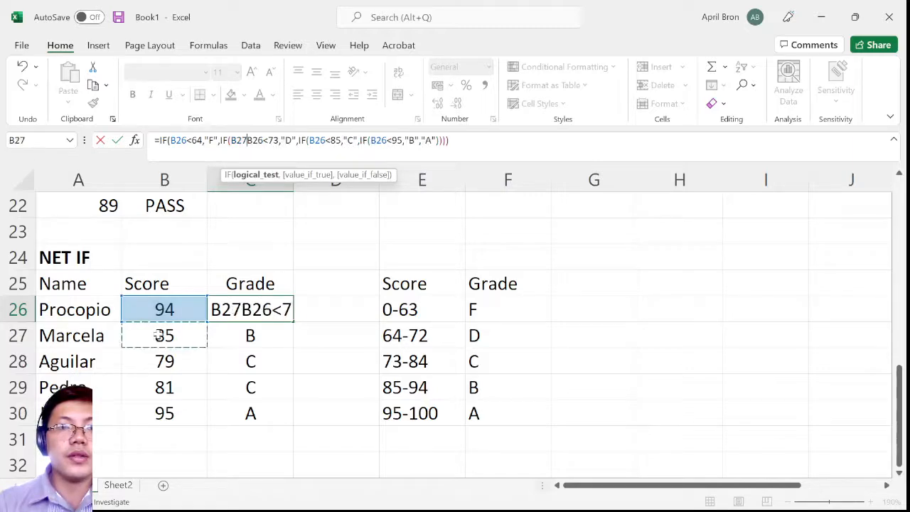
key("Escape")
Examine the nested IF grade formula in cell C27 and its references to the score in B27
left_click(179, 334)
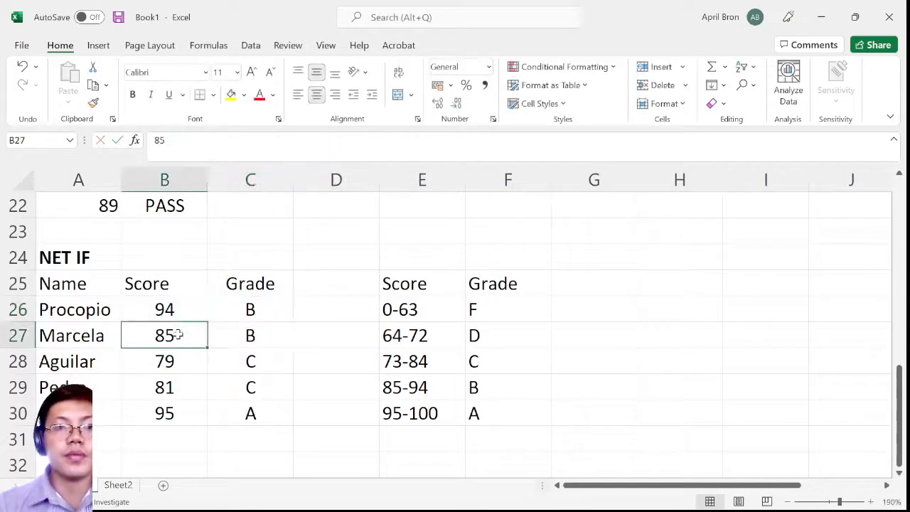
double_click(257, 335)
type("=IF(B27<64,\"F\",IF(B27<73,\"D\",IF(B27<85,\"C\",IF(B27<95,\"B\",\"A\"))))")
key("ctrl+Return")
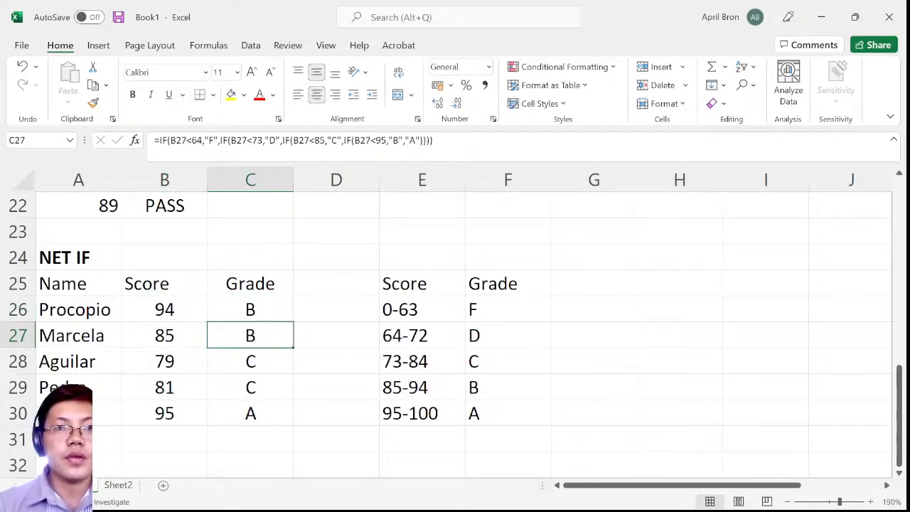
double_click(260, 339)
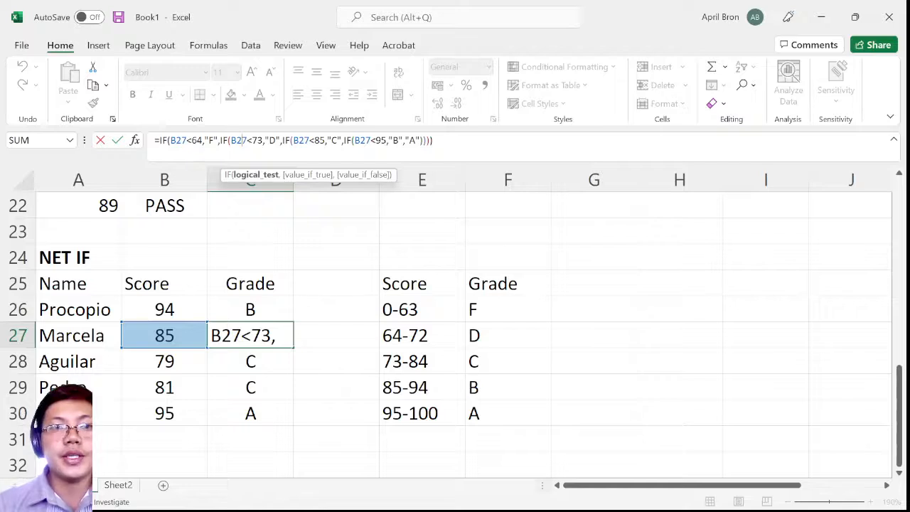
key("ctrl+Return")
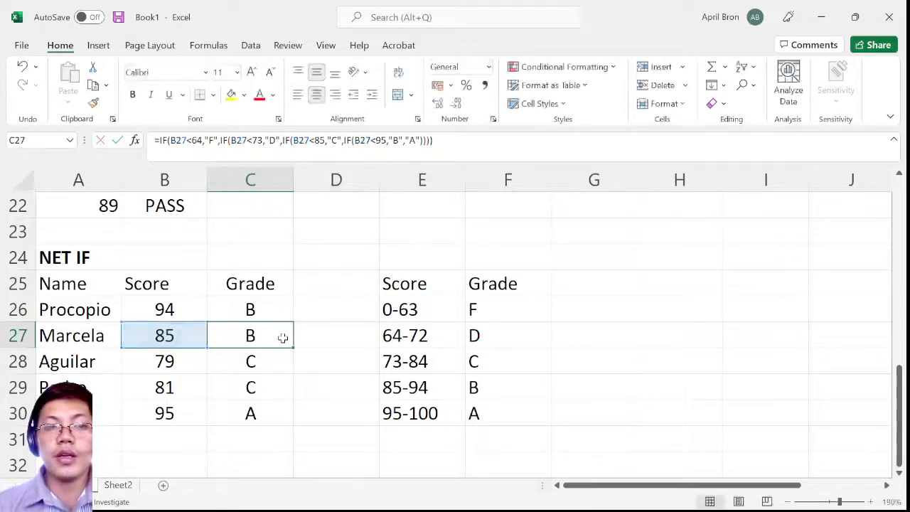
left_click(172, 338)
left_click(243, 340)
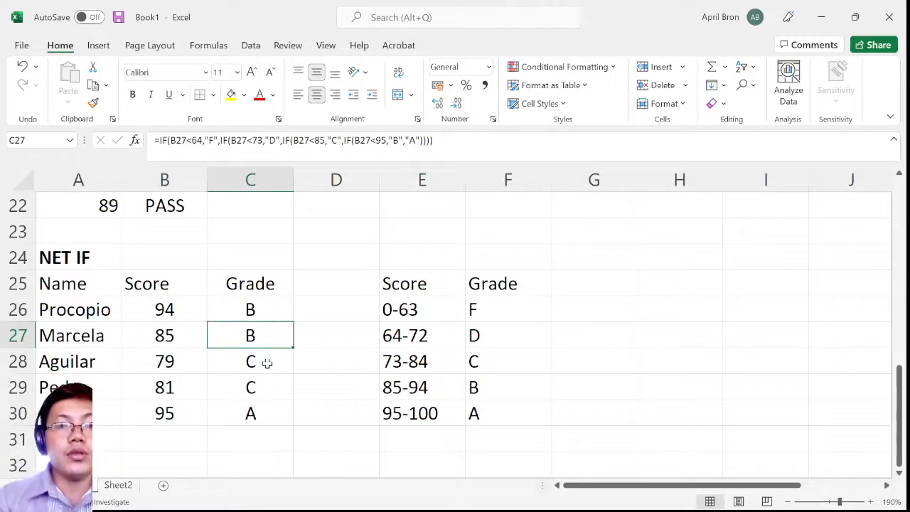
Examine the nested IF grade formula in cell C28 and close it without changes
left_click(266, 363)
double_click(266, 363)
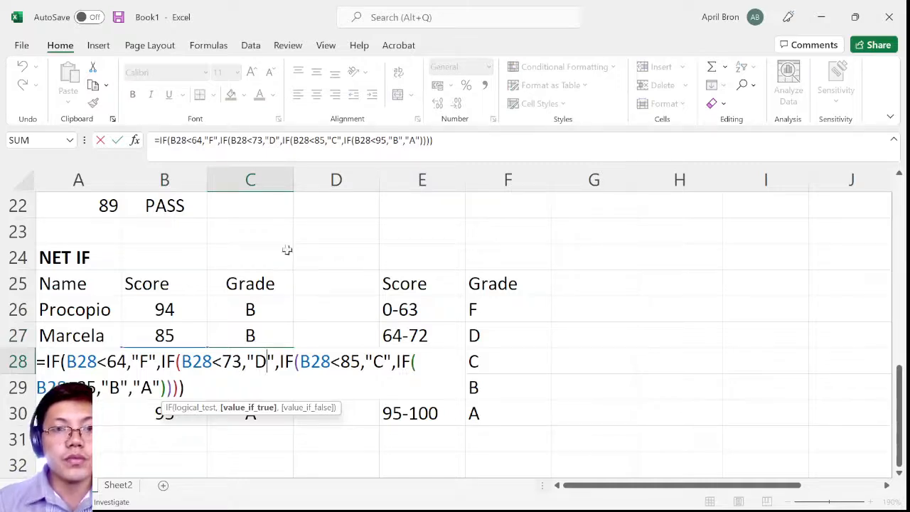
left_click(311, 361)
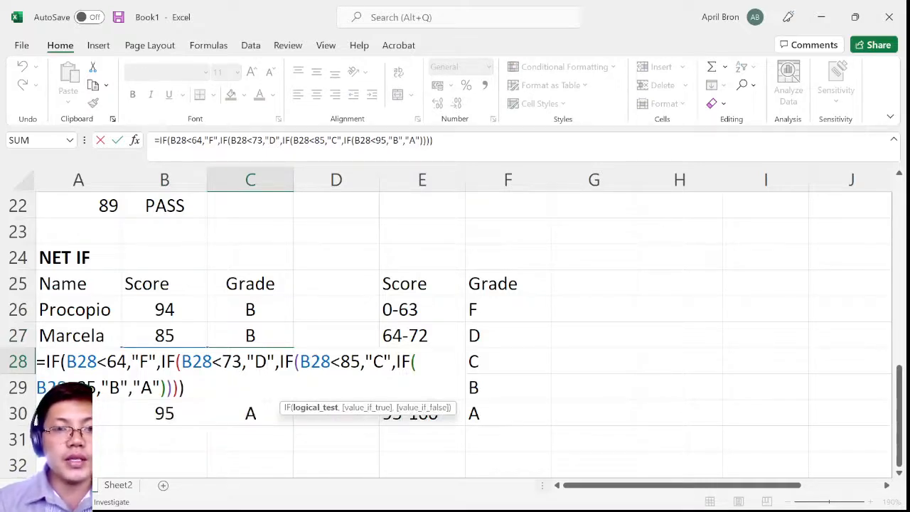
key("Escape")
double_click(278, 364)
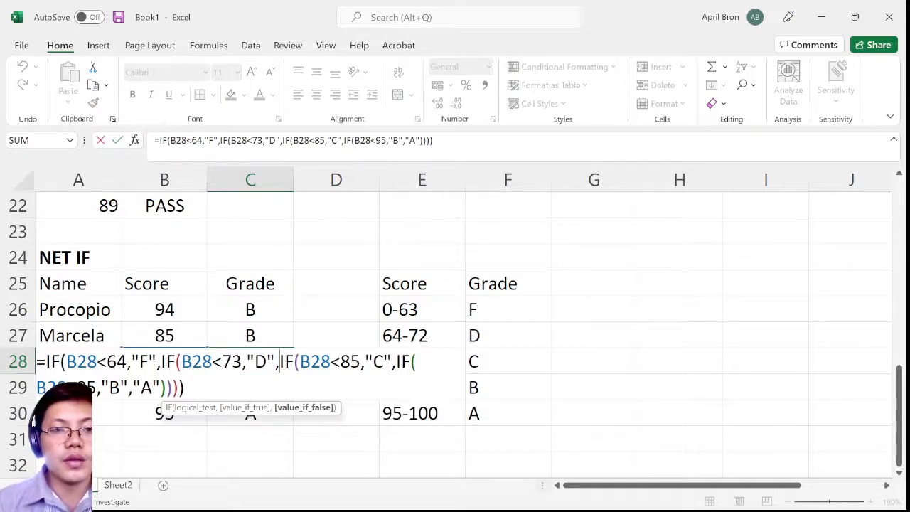
key("Escape")
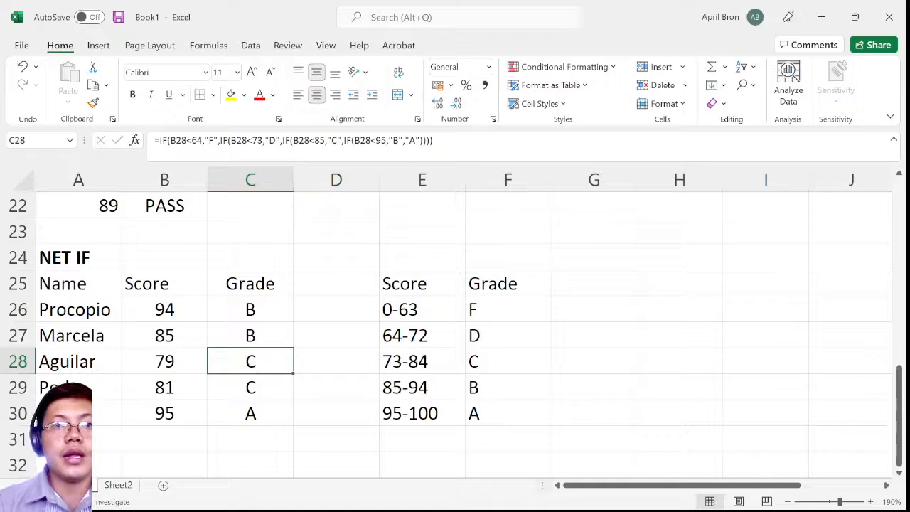
Inspect the score in B29, the full nested IF formula in C29 and its closing parentheses
left_click(160, 393)
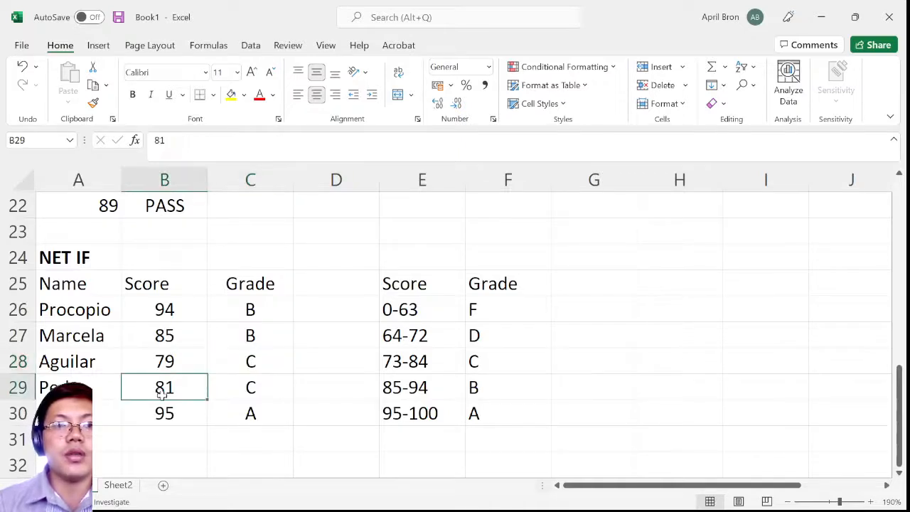
left_click(254, 385)
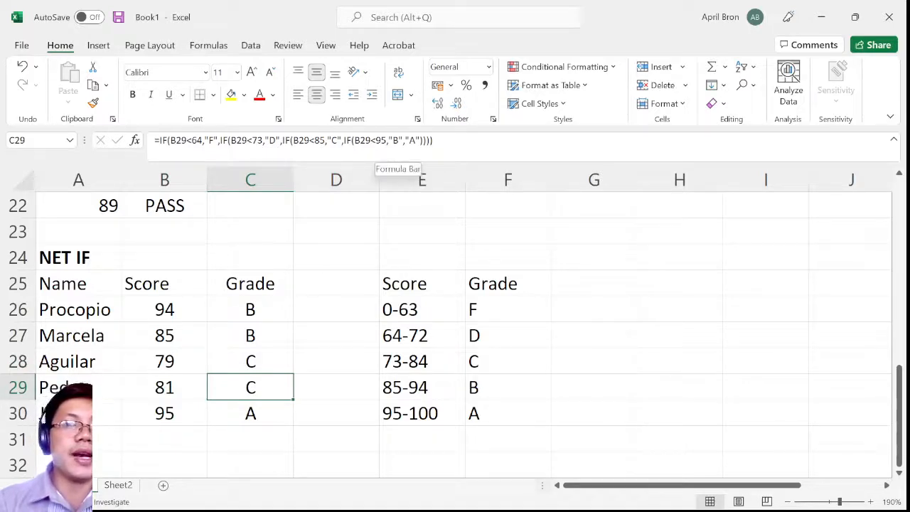
left_click_drag(434, 141, 147, 144)
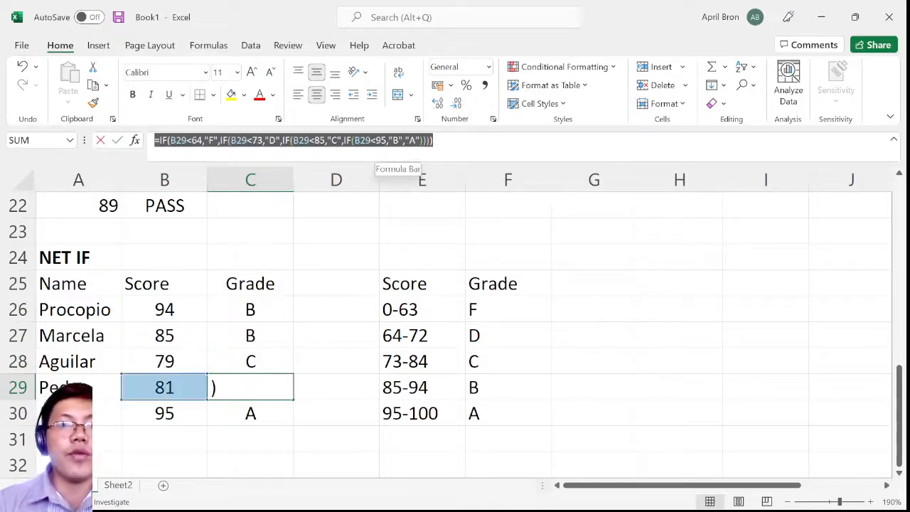
left_click(434, 141)
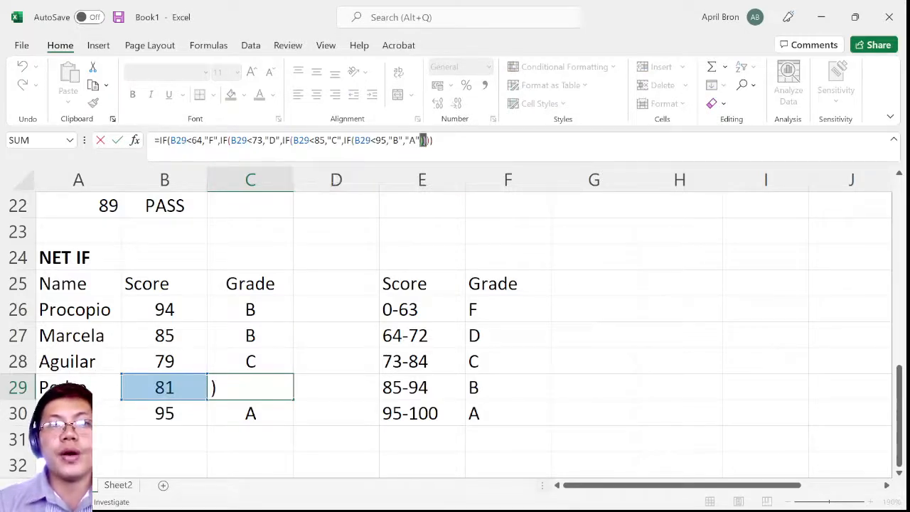
left_click_drag(424, 141, 433, 141)
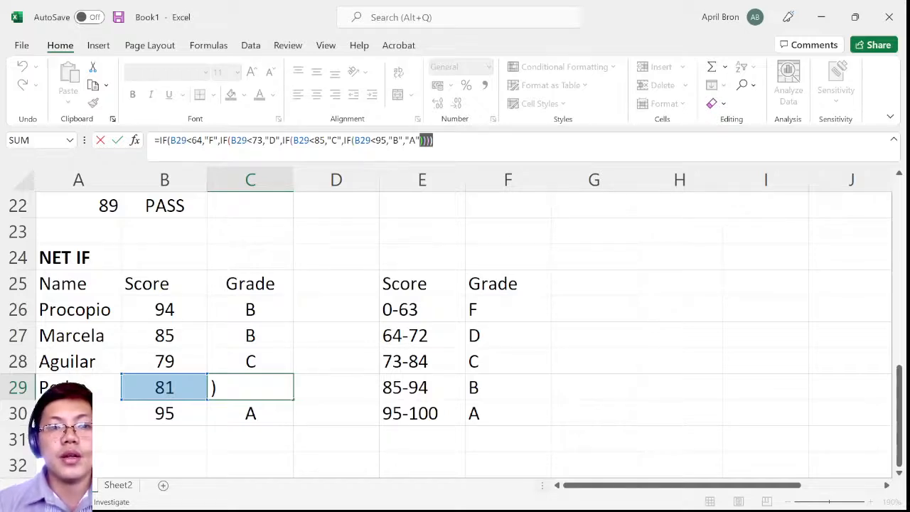
left_click(254, 395)
Fill the nested IF grade formula from cell C26 down through C30
left_click(270, 306)
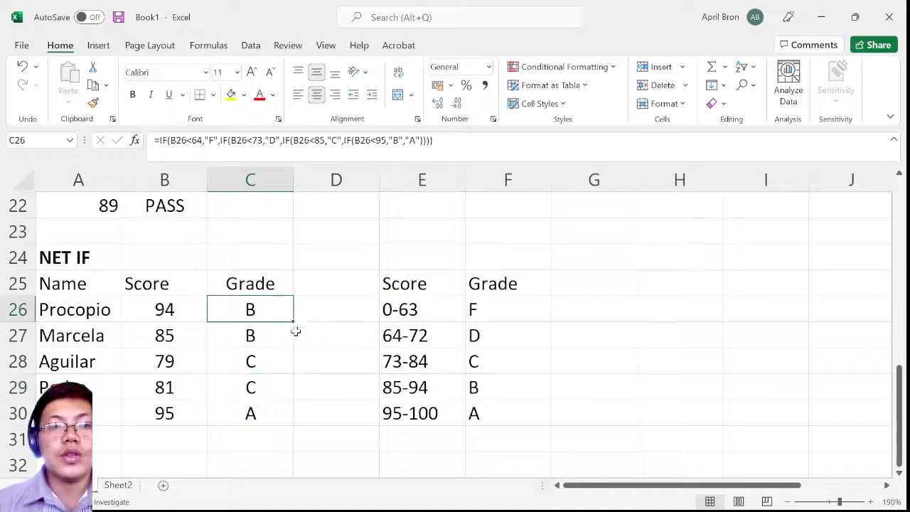
left_click_drag(293, 321, 285, 418)
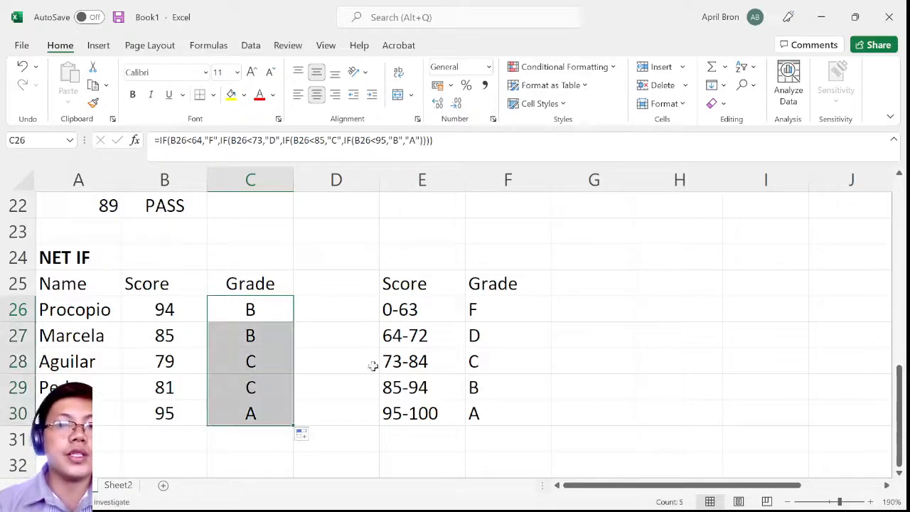
Review the 0-63 and 64-72 score ranges with their grades and highlight the grading scale E26:F30
left_click(400, 311)
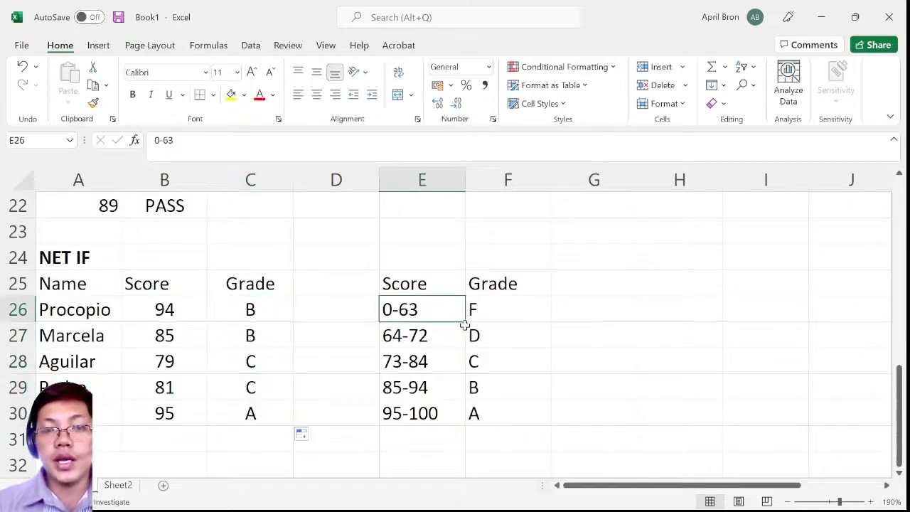
left_click(480, 307)
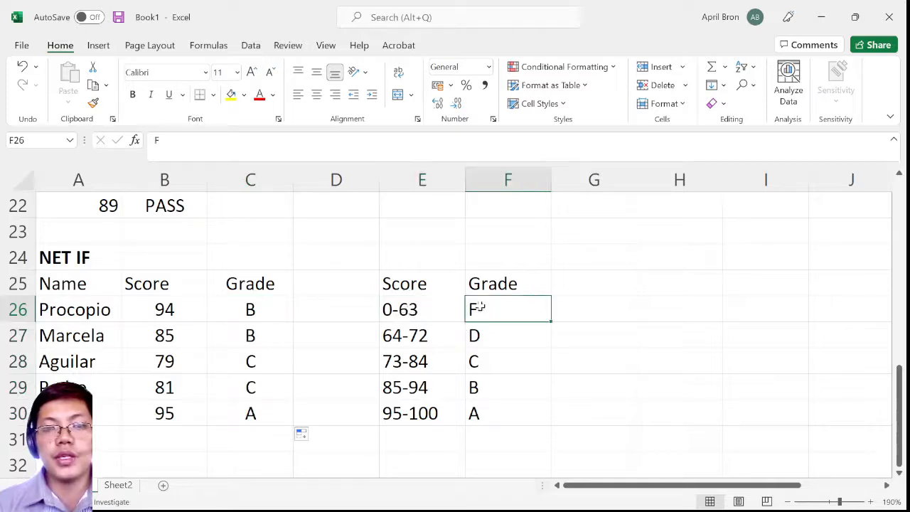
left_click(397, 339)
left_click(486, 338)
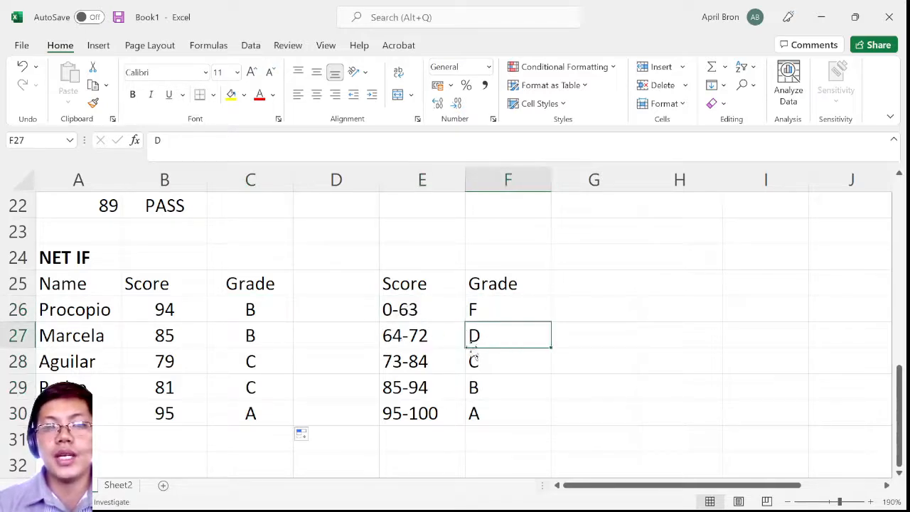
left_click_drag(422, 305, 500, 420)
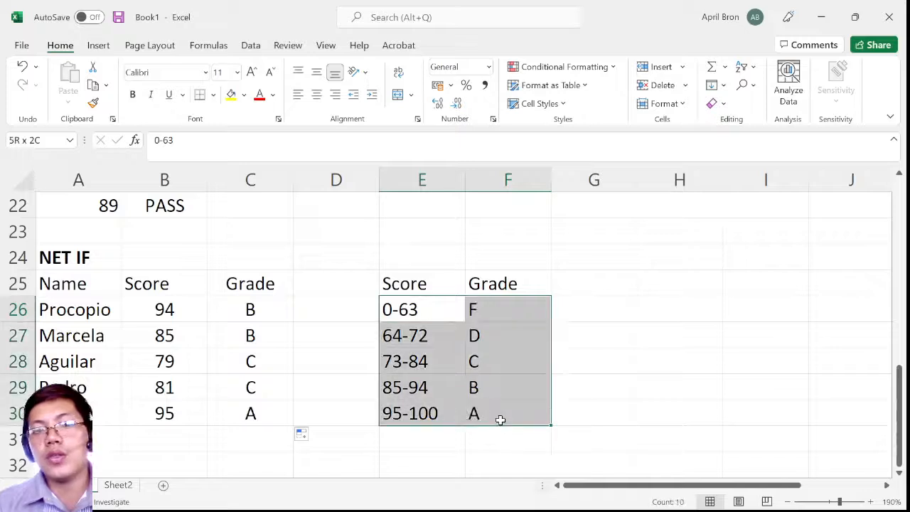
left_click(499, 330)
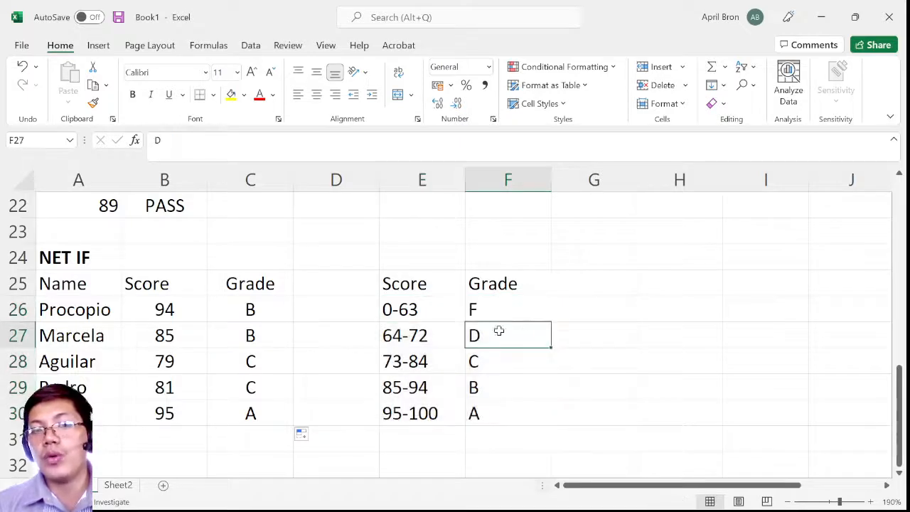
Go through each score range in E26 to E30 together with its letter grade in column F
left_click(396, 312)
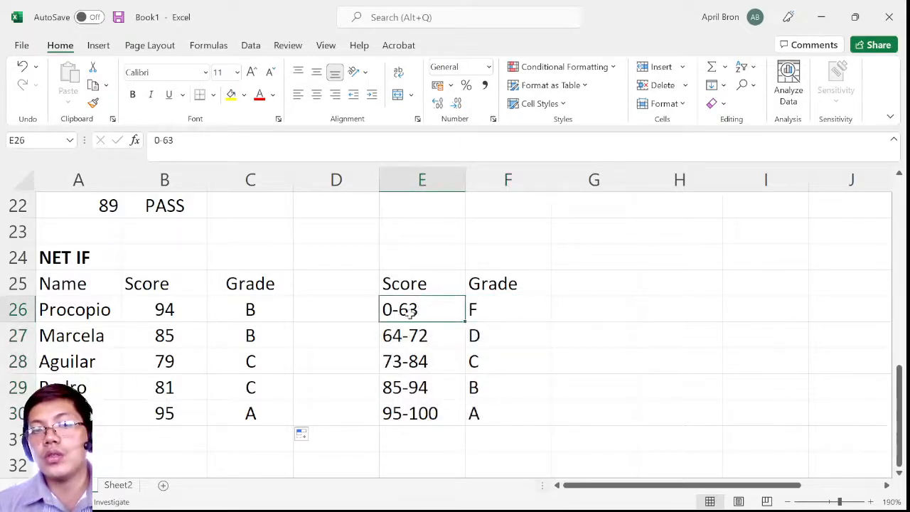
left_click(493, 311)
left_click(406, 340)
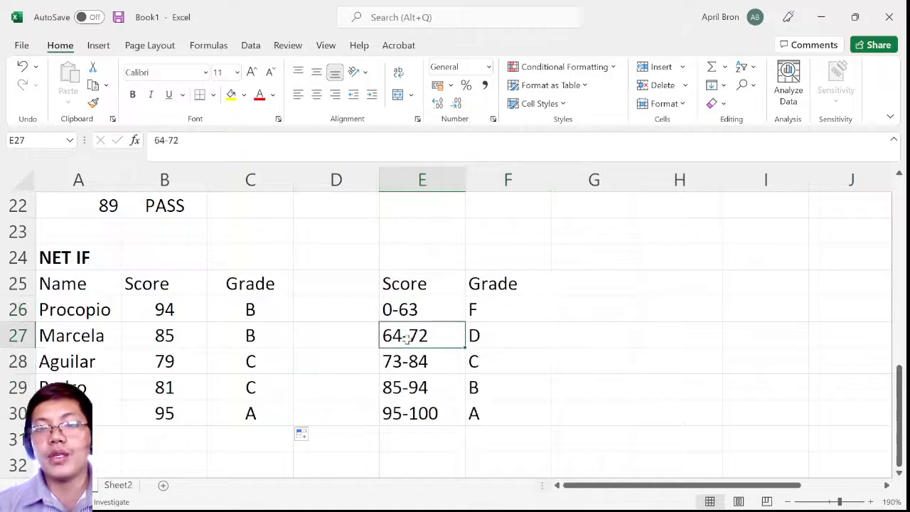
left_click(497, 342)
left_click(414, 366)
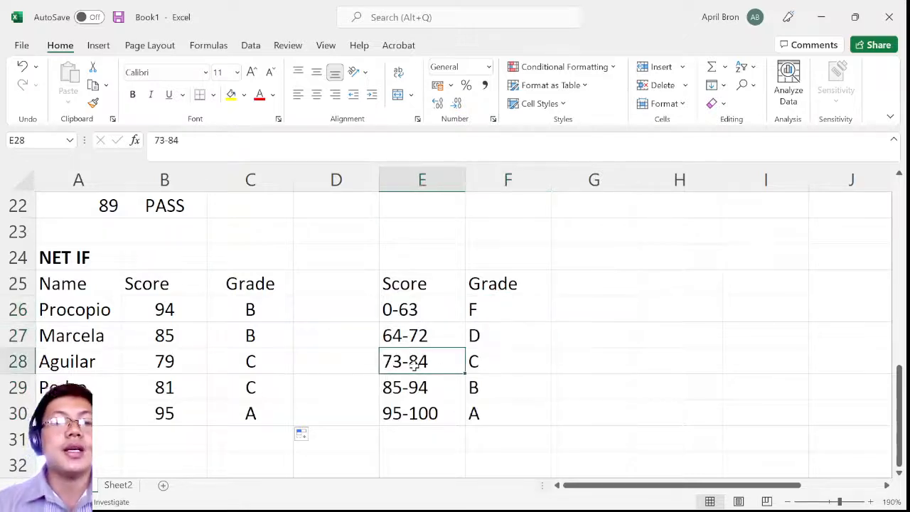
left_click(528, 365)
left_click(416, 387)
left_click(493, 388)
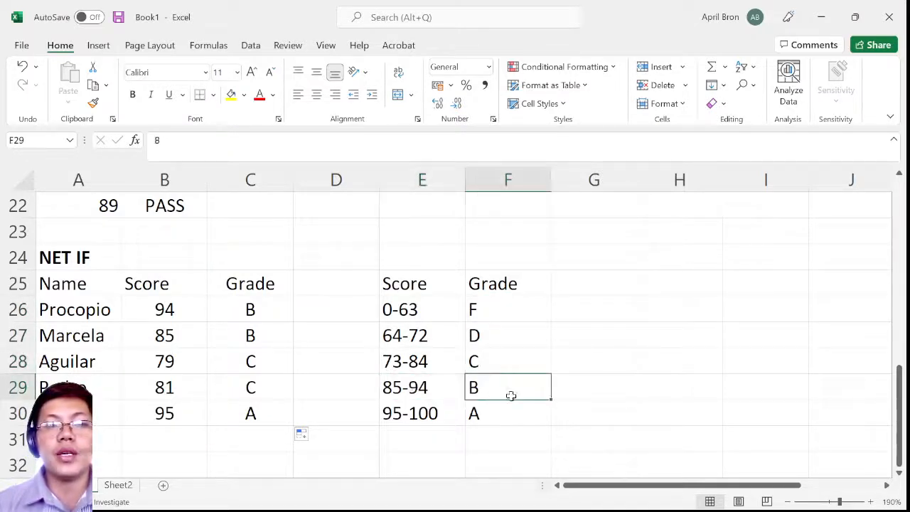
left_click(409, 419)
left_click(483, 415)
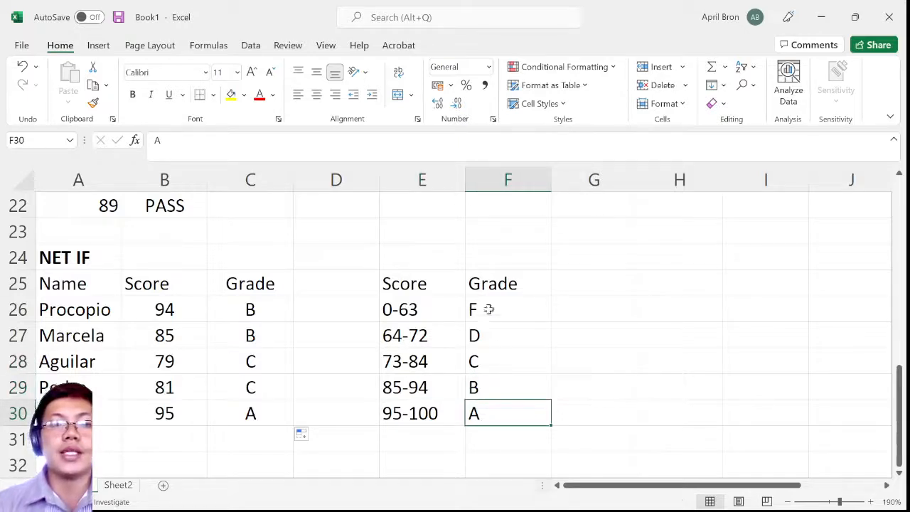
Compare the whole grading scale in E26:F30 with the nested IF formula in cell C26
left_click_drag(486, 308, 487, 412)
left_click_drag(395, 301, 509, 439)
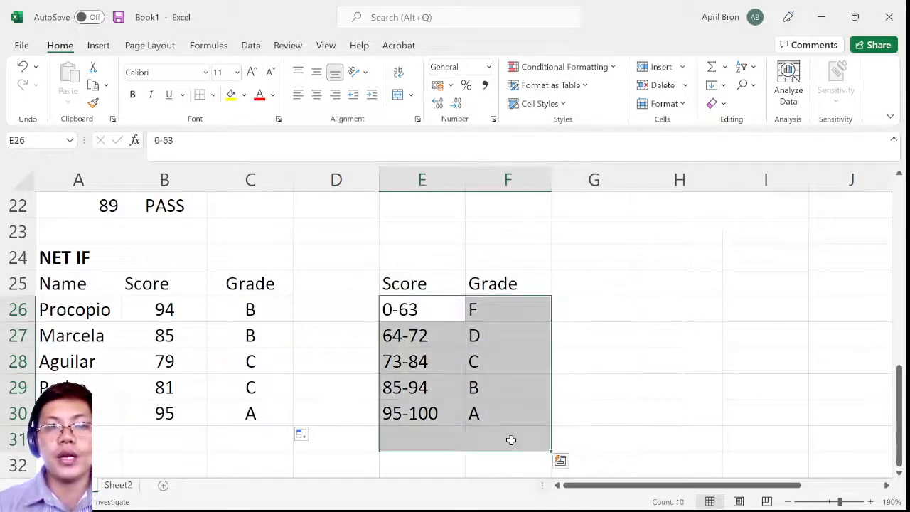
left_click(334, 334)
left_click_drag(405, 307, 524, 406)
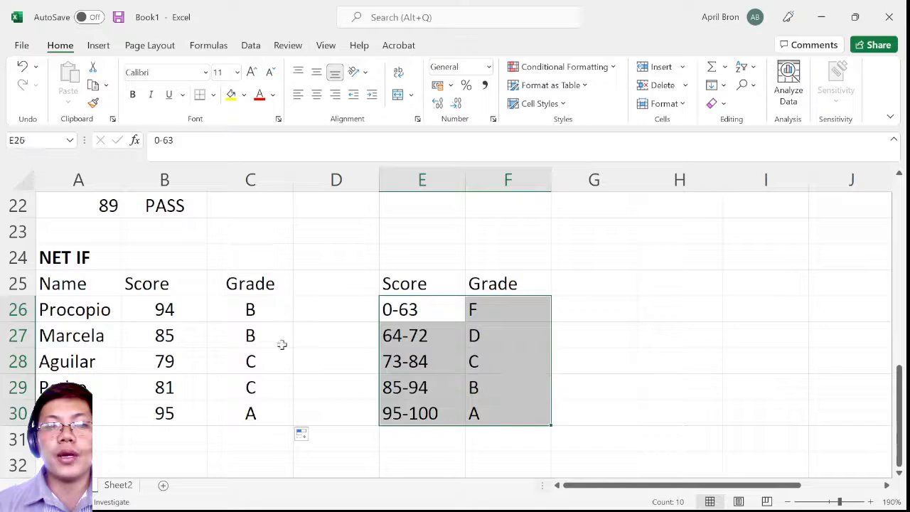
left_click(262, 309)
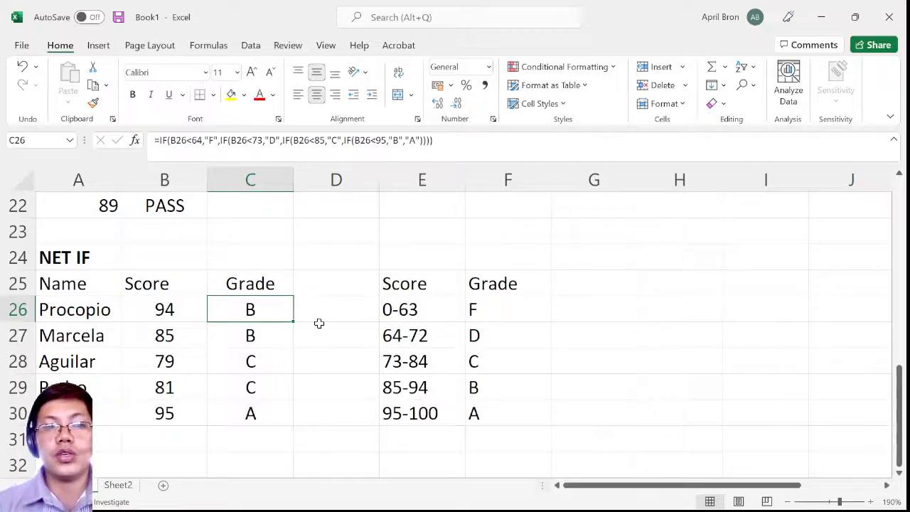
Look back over the criteria, color totals and average sections above the NET IF table, up to row 1
scroll(323, 325, "down", 4)
scroll(331, 330, "up", 4)
scroll(331, 331, "up", 1)
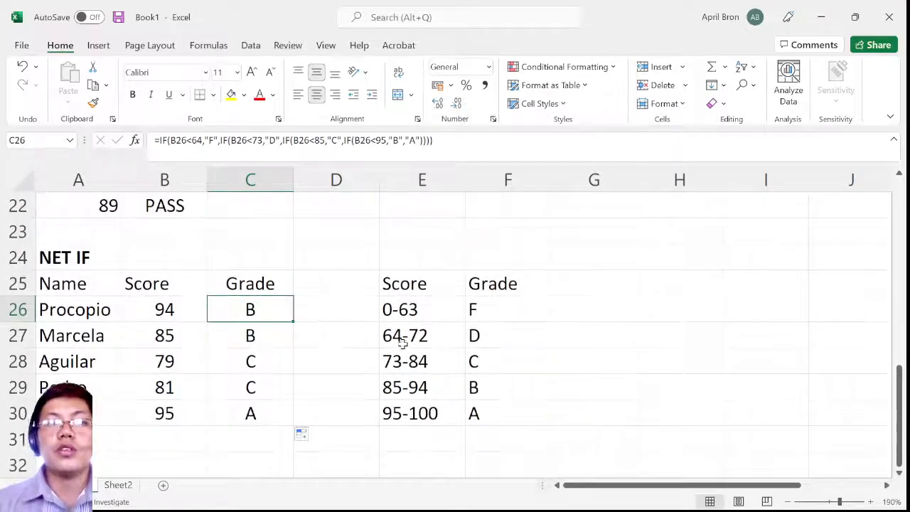
scroll(402, 346, "up", 1)
scroll(402, 343, "up", 2)
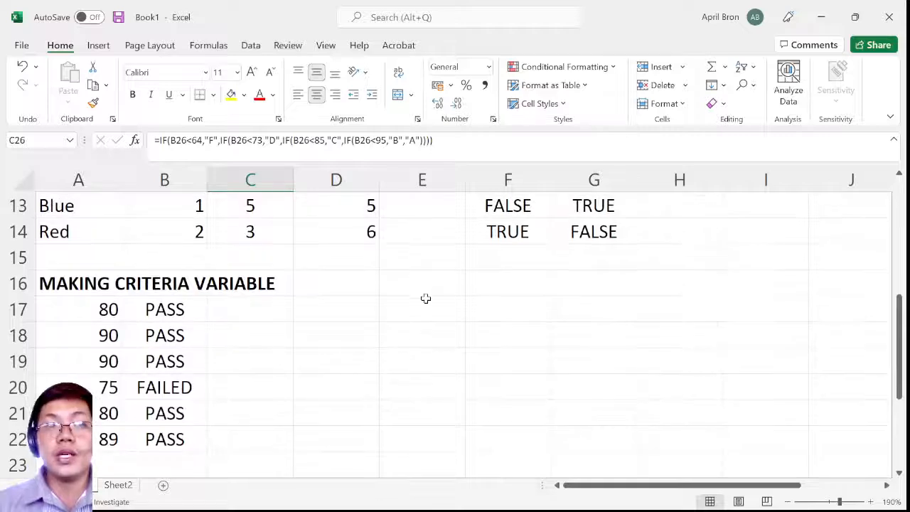
scroll(426, 295, "up", 1)
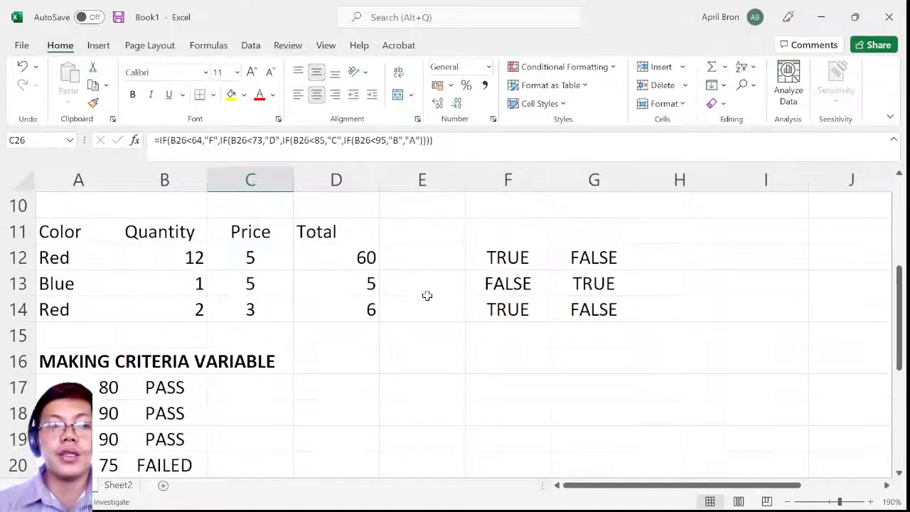
scroll(427, 295, "up", 3)
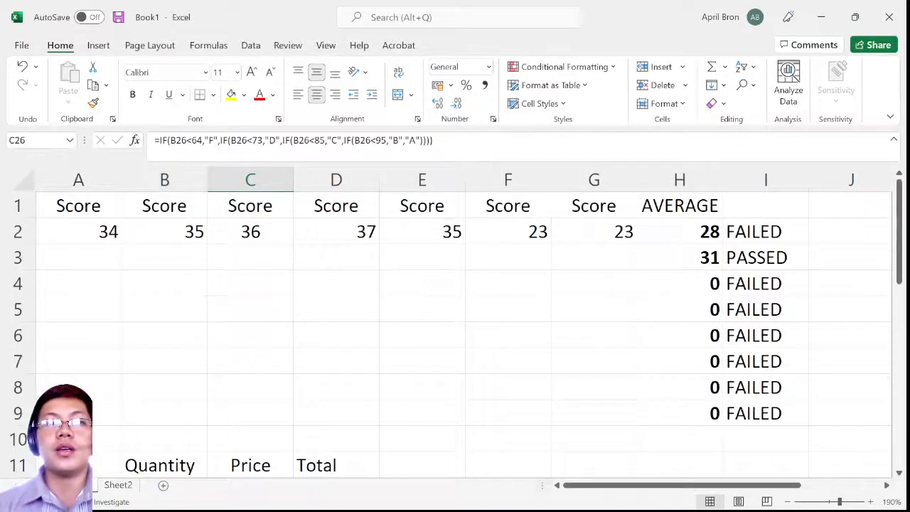
left_click(157, 141)
key("Escape")
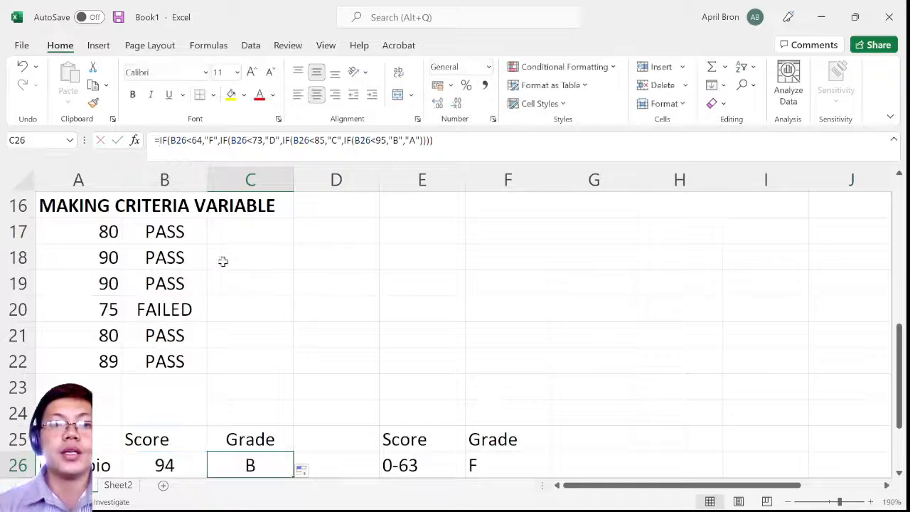
scroll(223, 260, "up", 1)
scroll(229, 266, "up", 4)
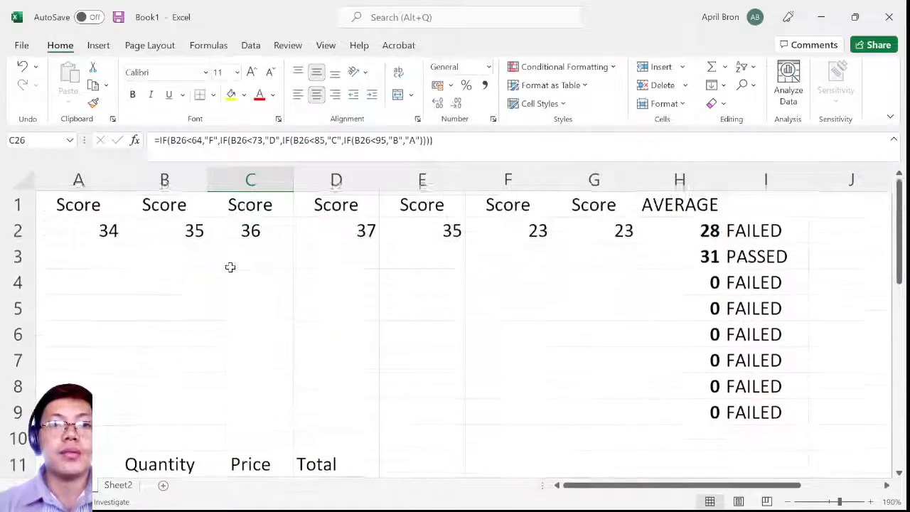
Examine the formula in cell H2 and the score range it references, leaving the cell without editing it
left_click(692, 230)
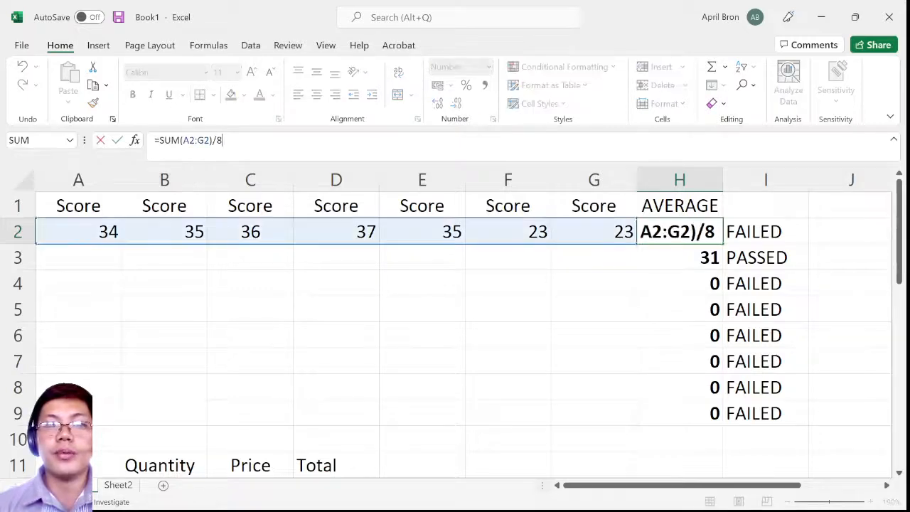
left_click(167, 145)
key("Escape")
Switch to OBS Studio, load the ending scene in the preview and transition it to the program output
mouse_move(628, 506)
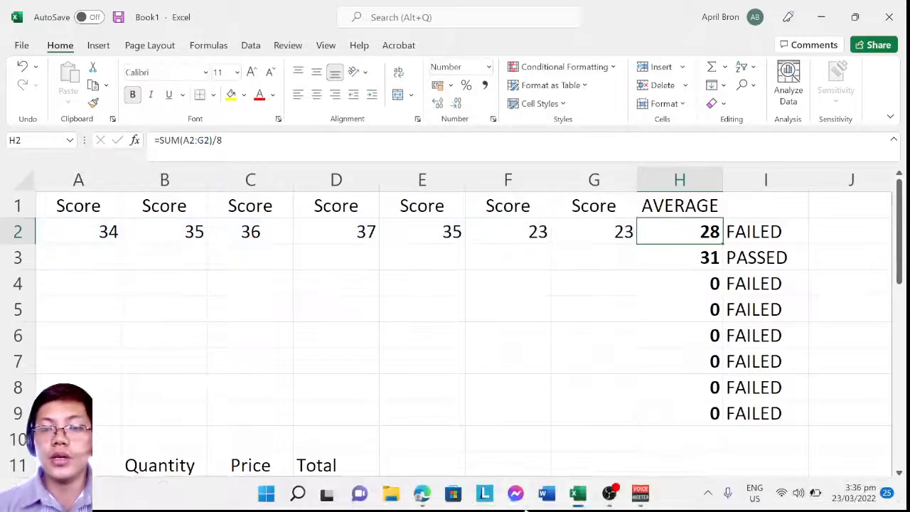
left_click(609, 494)
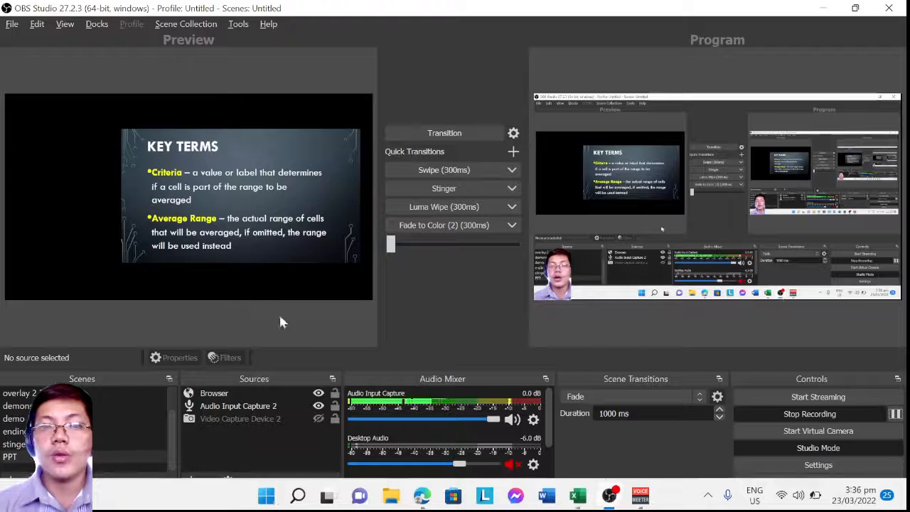
left_click(150, 405)
scroll(149, 405, "up", 1)
left_click(145, 407)
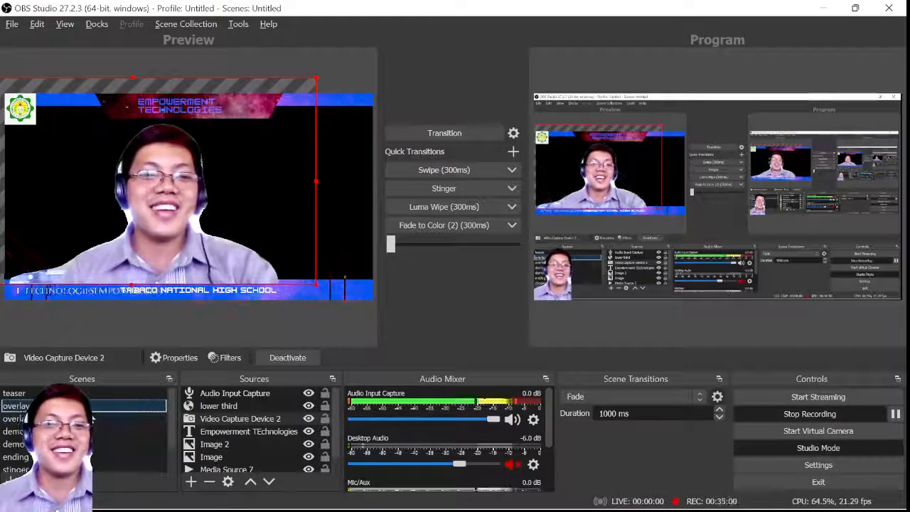
left_click(92, 456)
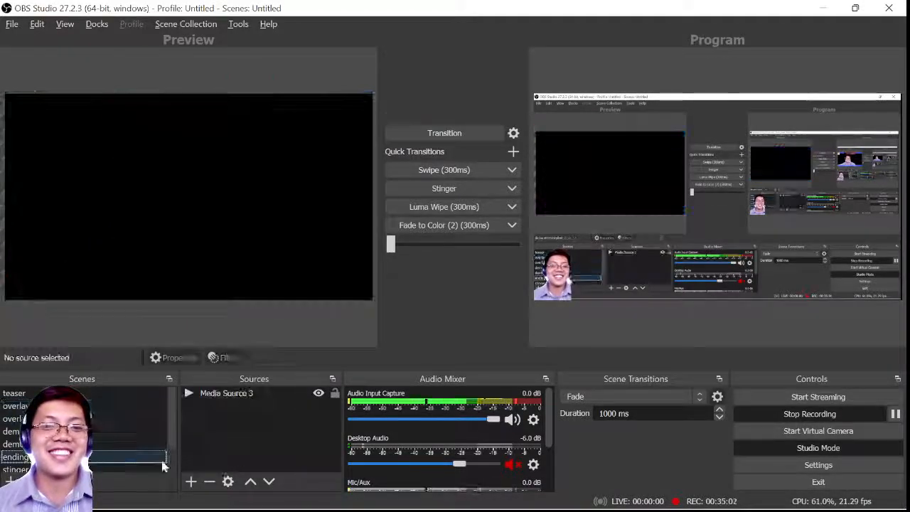
left_click(447, 131)
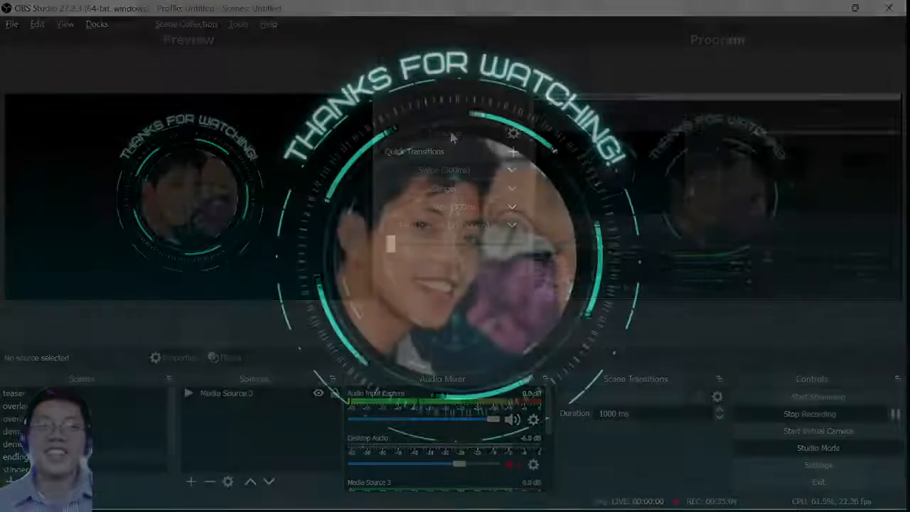